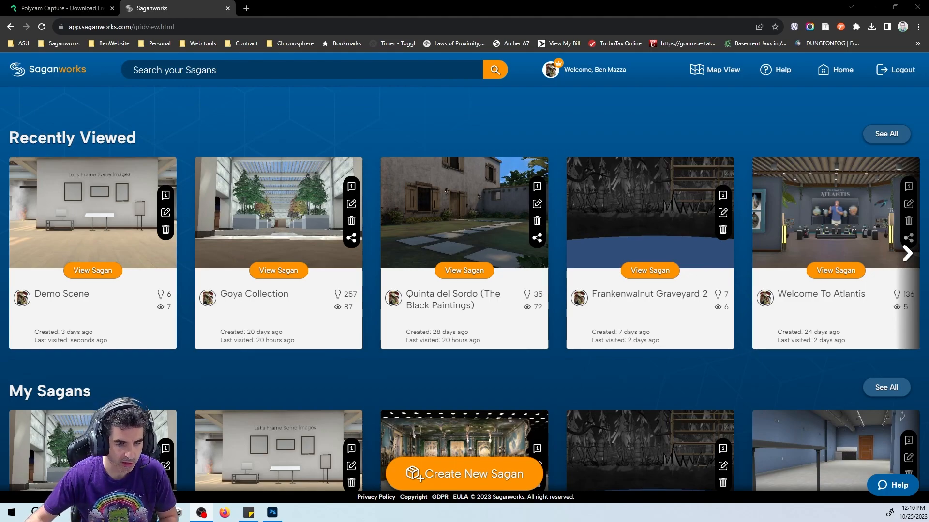
# Open the Demo Scene Sagan and move up to the wall with the empty picture frames
pyautogui.click(94, 272)
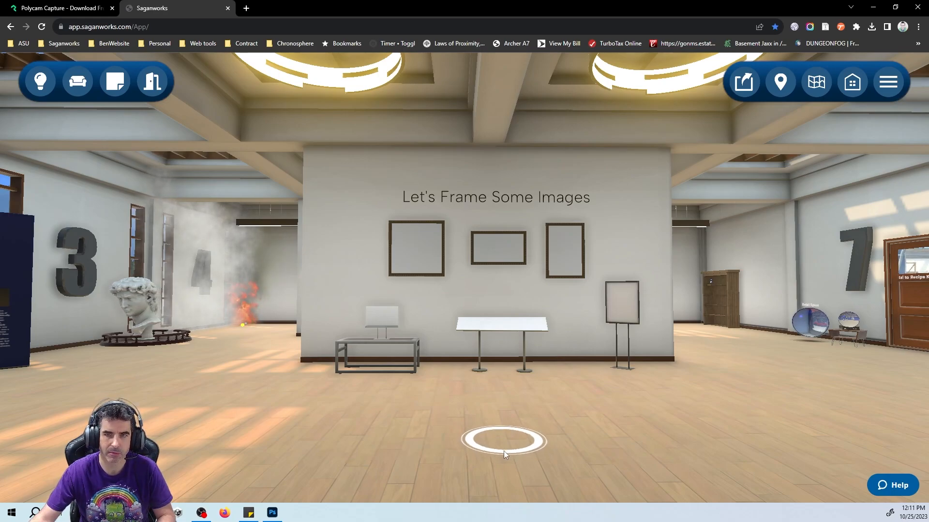
pyautogui.click(498, 440)
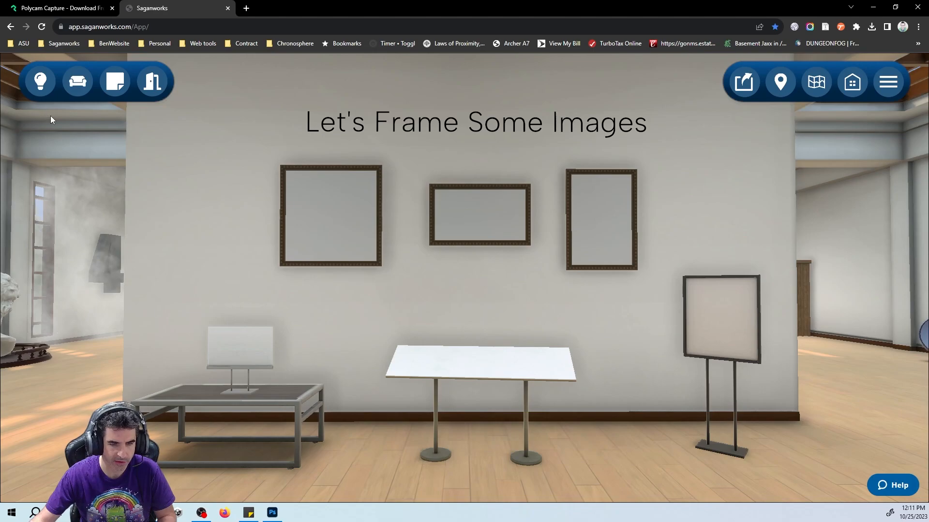
# Search the furniture library for "frame" and look through the available frame models
pyautogui.click(82, 83)
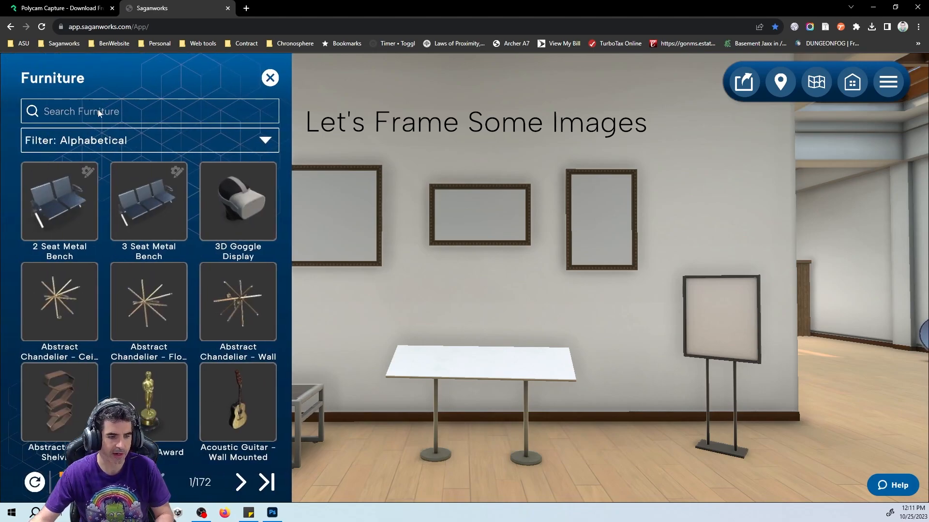
pyautogui.click(97, 109)
pyautogui.write('frame')
pyautogui.press('Return')
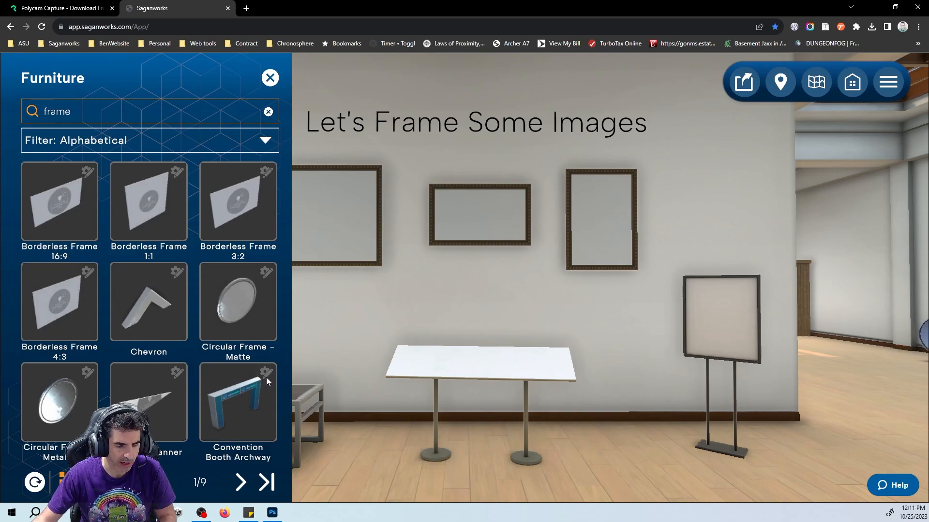
pyautogui.click(240, 483)
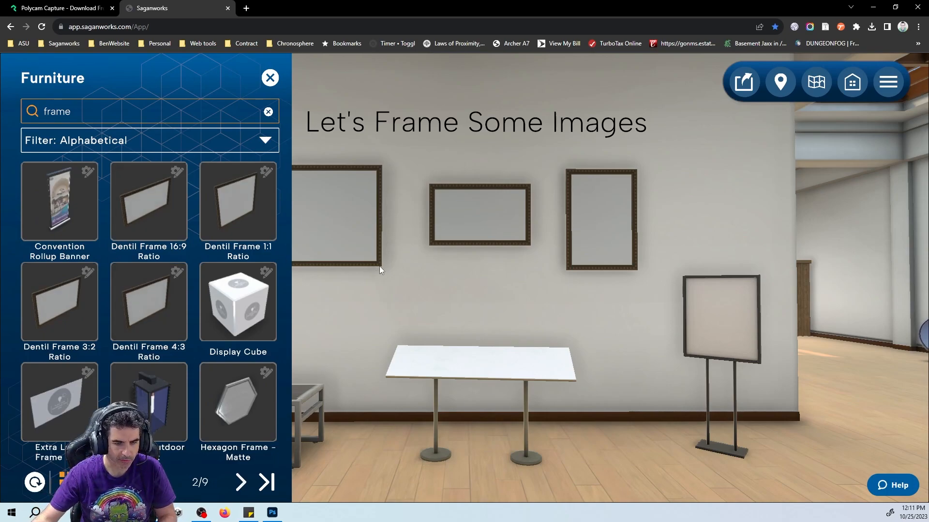
pyautogui.click(408, 267)
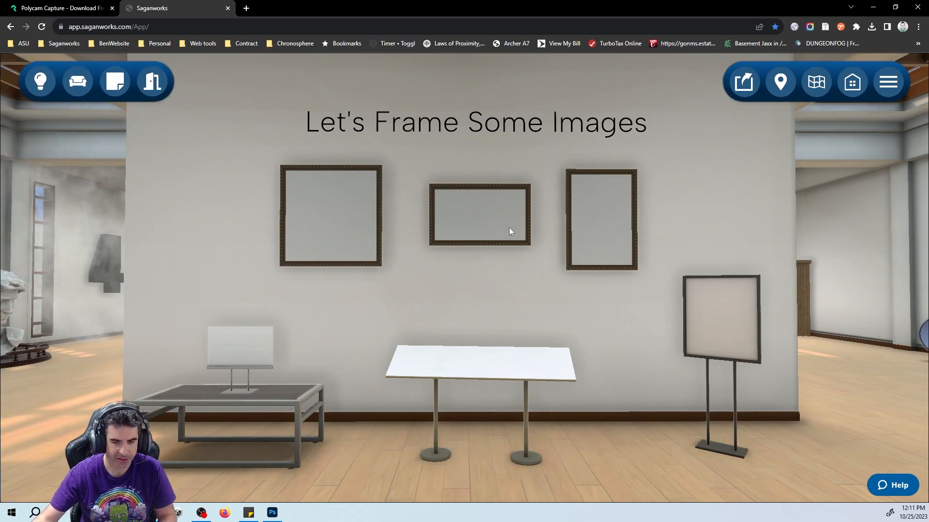
# Filter the knowledge items to Images and browse to the third page of results
pyautogui.moveTo(521, 219); pyautogui.dragTo(492, 222)
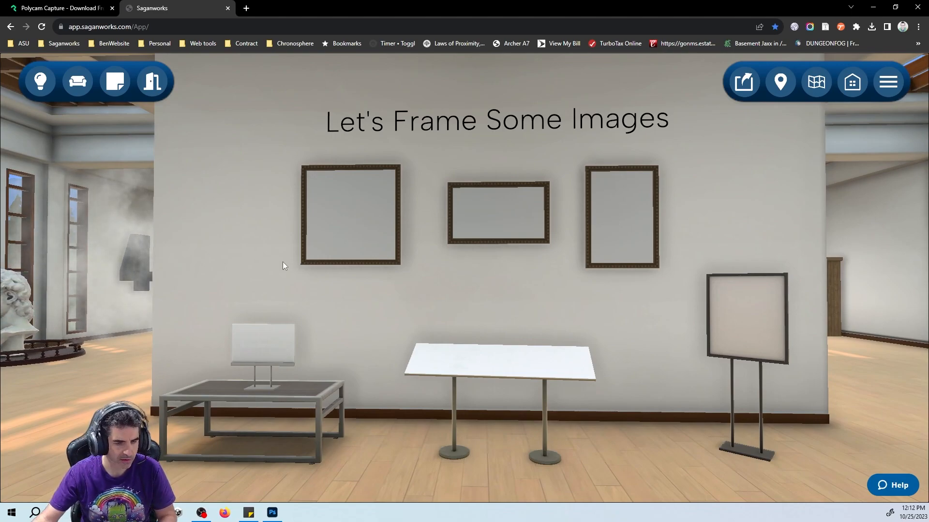
pyautogui.click(37, 80)
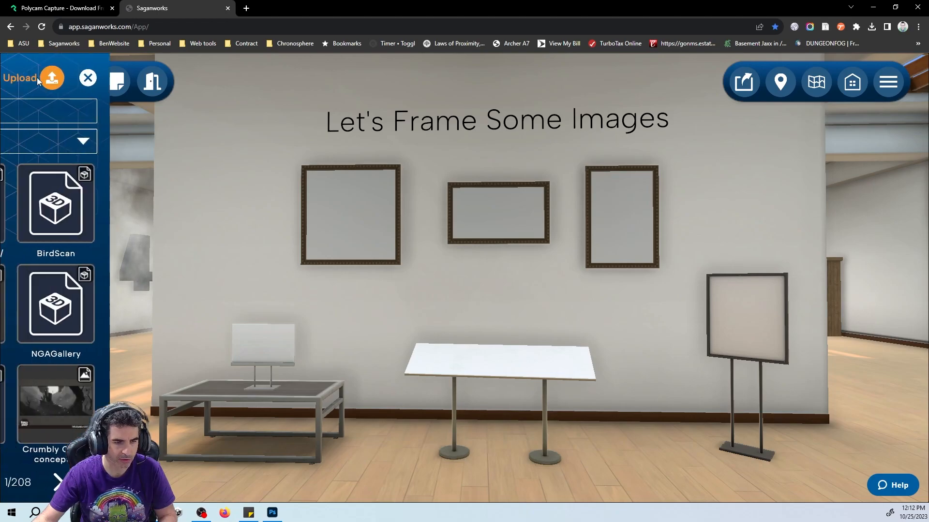
pyautogui.click(204, 141)
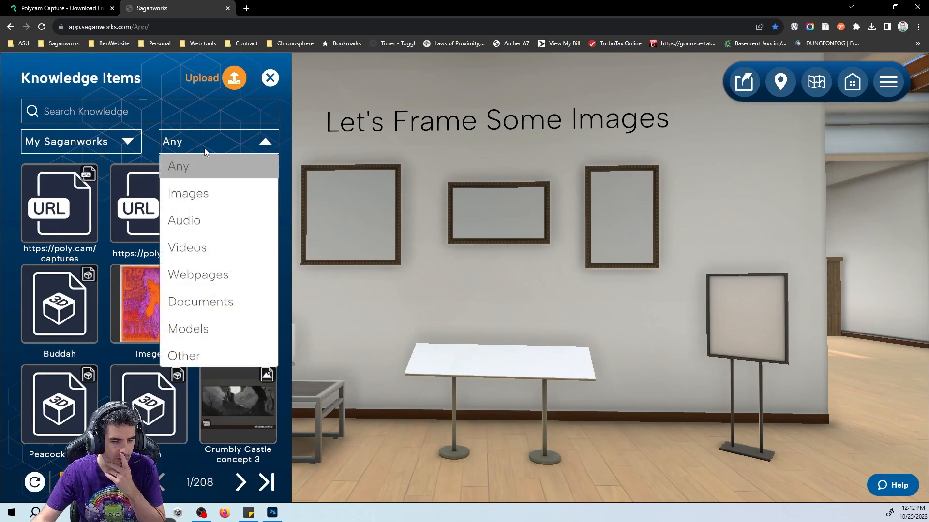
pyautogui.click(197, 192)
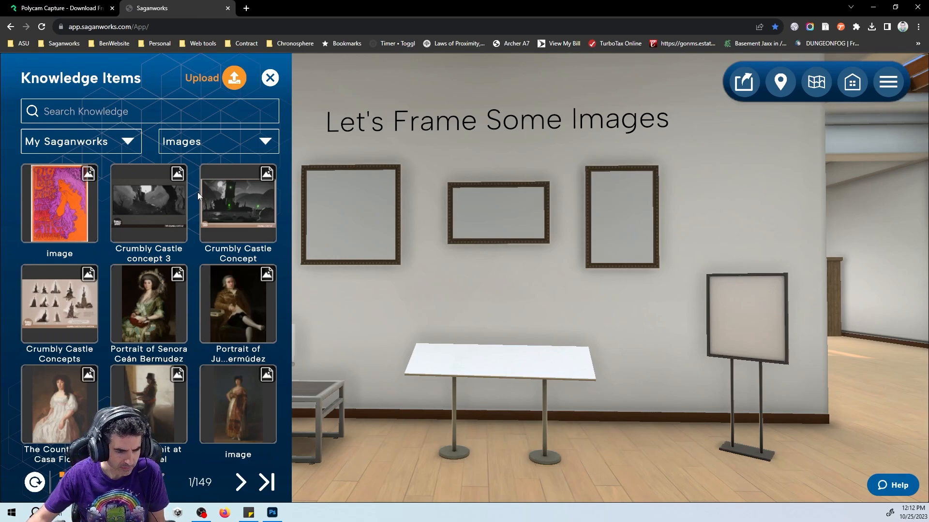
pyautogui.click(242, 482)
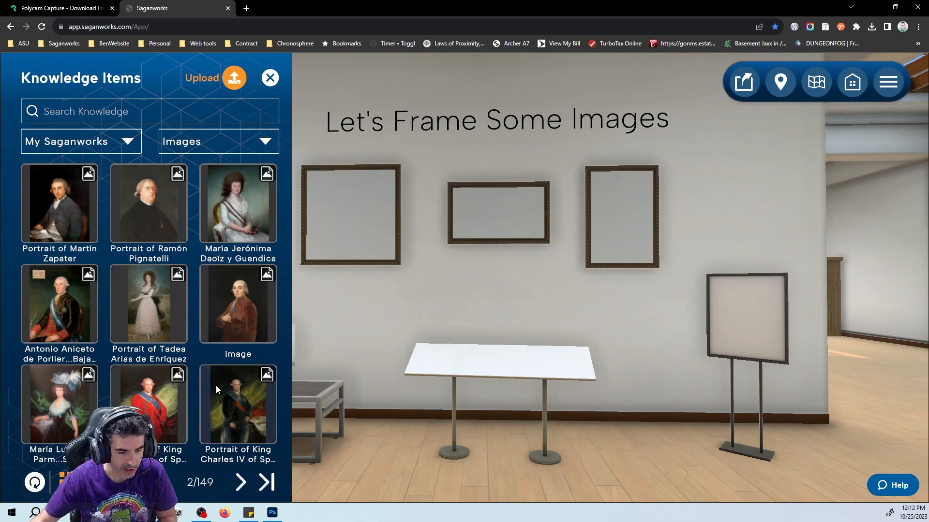
pyautogui.click(240, 482)
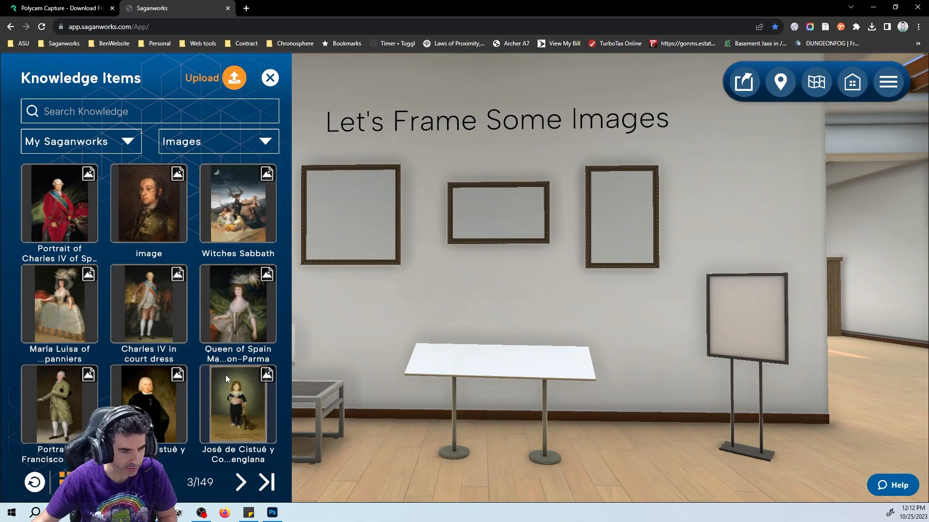
# Place the "Charles IV in court dress" image into the square frame on the wall
pyautogui.moveTo(136, 302); pyautogui.dragTo(362, 324)
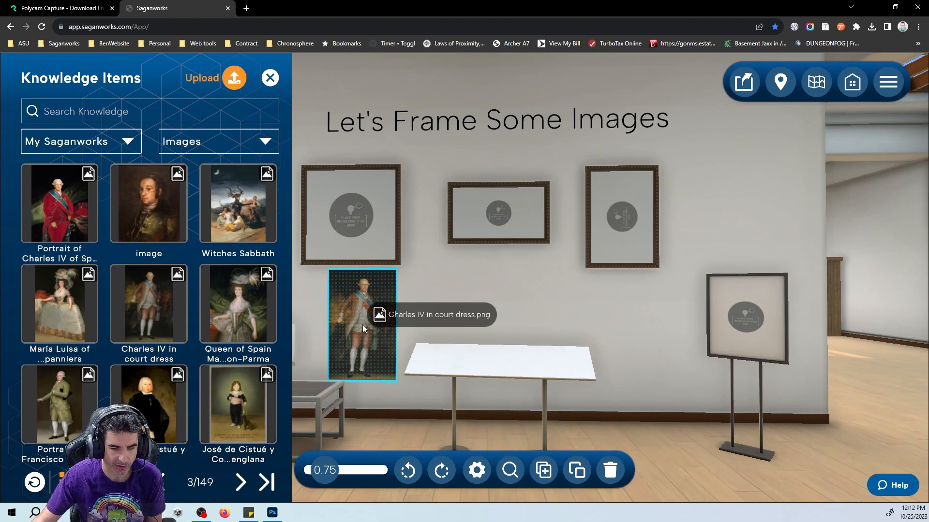
pyautogui.moveTo(361, 325); pyautogui.dragTo(331, 217)
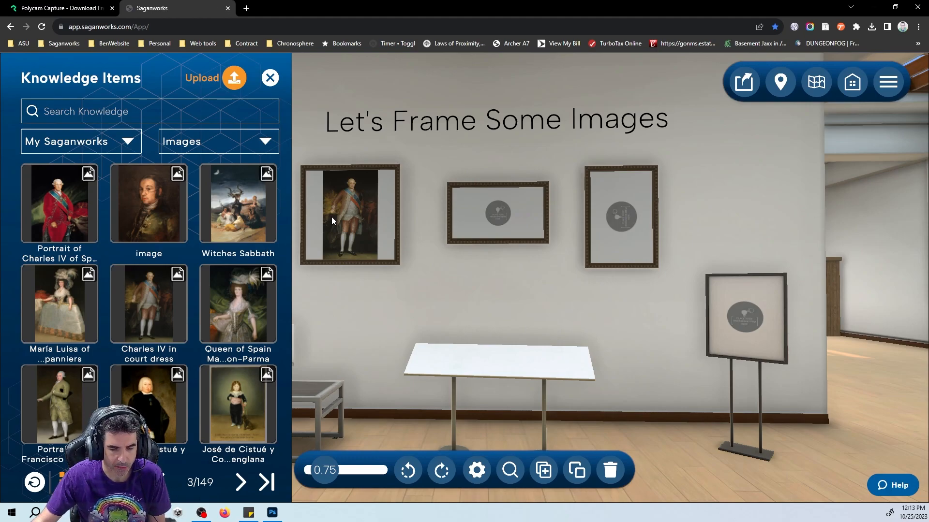
pyautogui.click(331, 216)
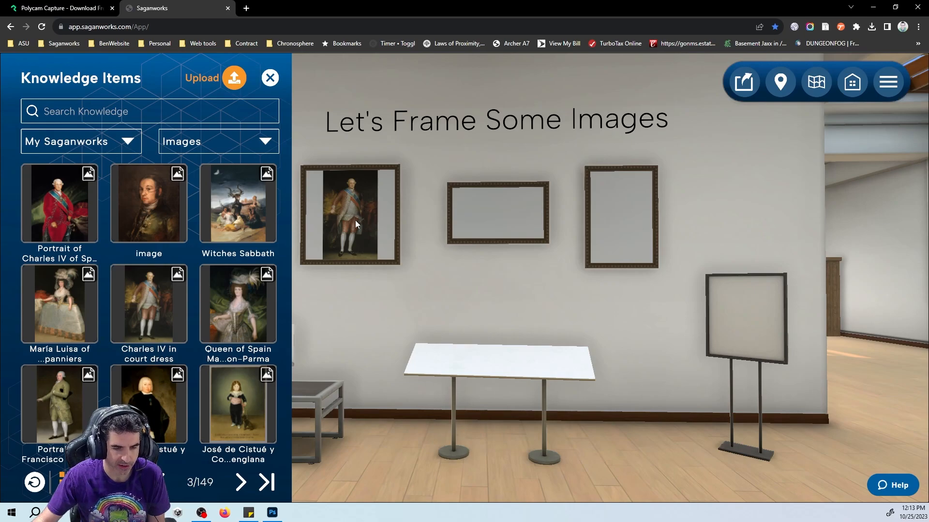
pyautogui.click(270, 78)
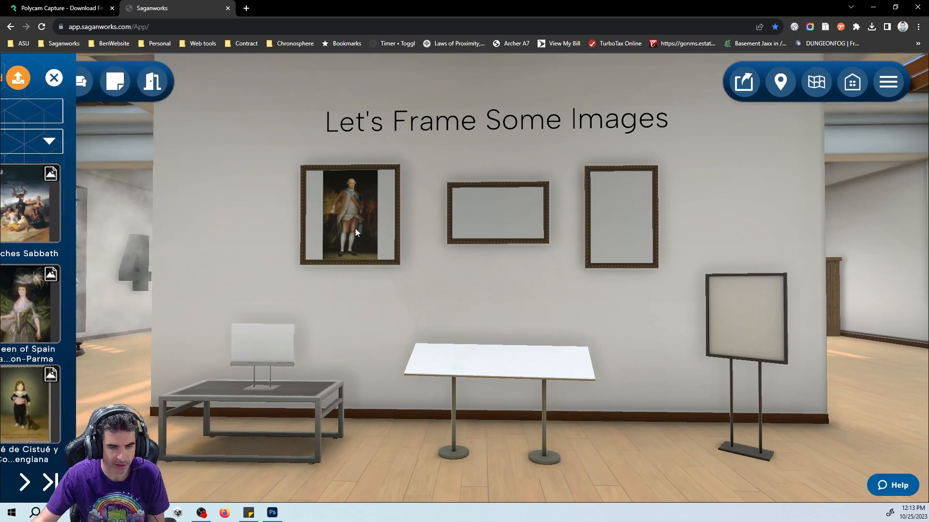
# Fit the Charles IV image to its square frame with a zoom of 0.45 and a vertical shift of -0.2
pyautogui.click(352, 207)
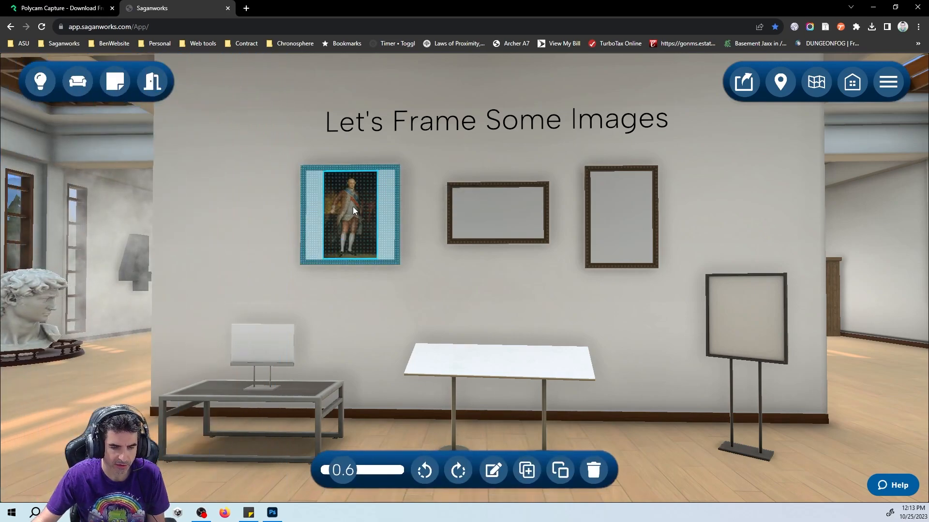
pyautogui.click(493, 471)
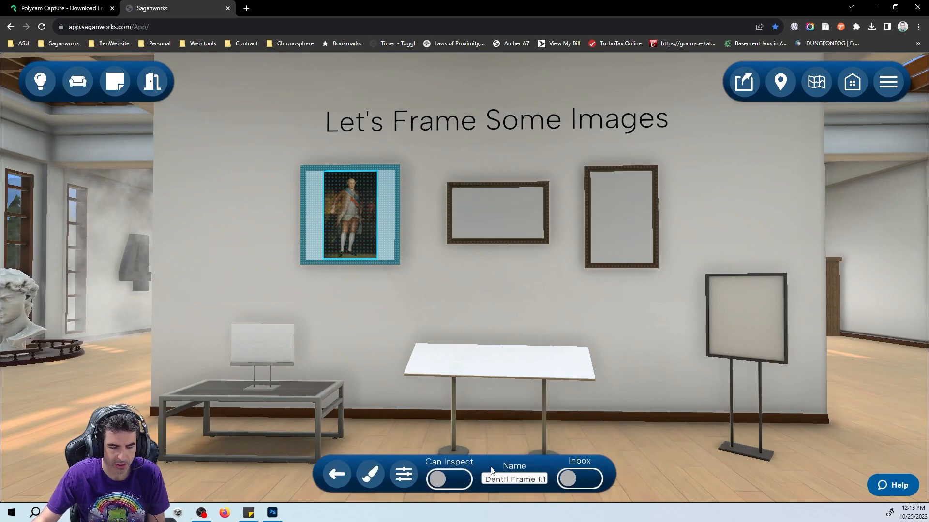
pyautogui.click(402, 475)
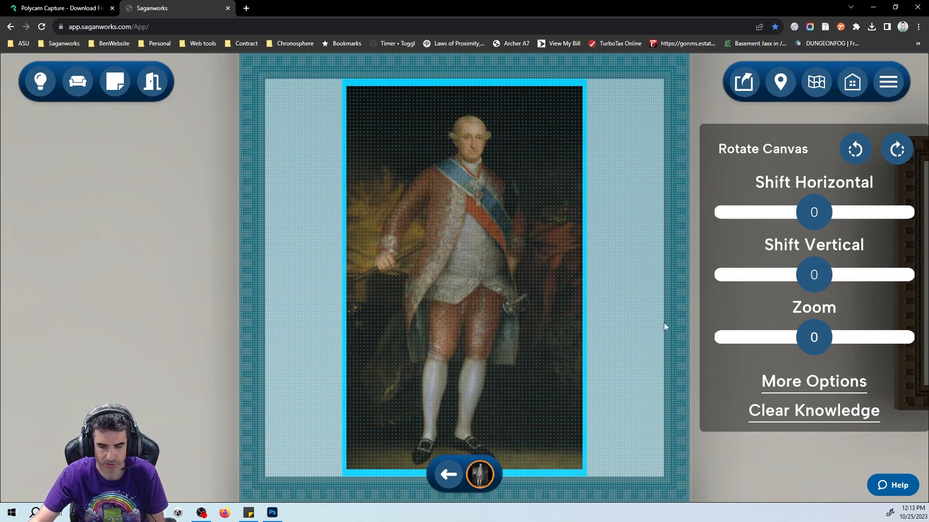
pyautogui.moveTo(809, 343); pyautogui.dragTo(852, 346)
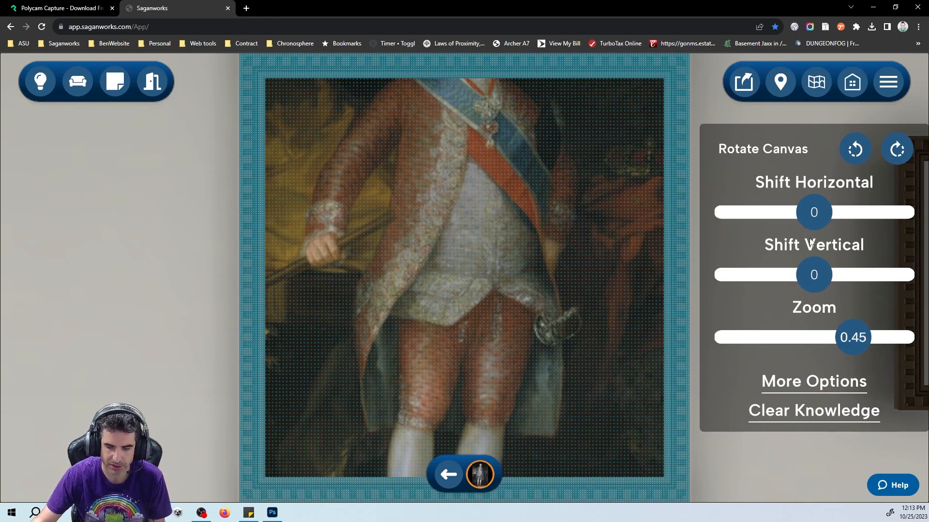
pyautogui.moveTo(819, 282); pyautogui.dragTo(797, 282)
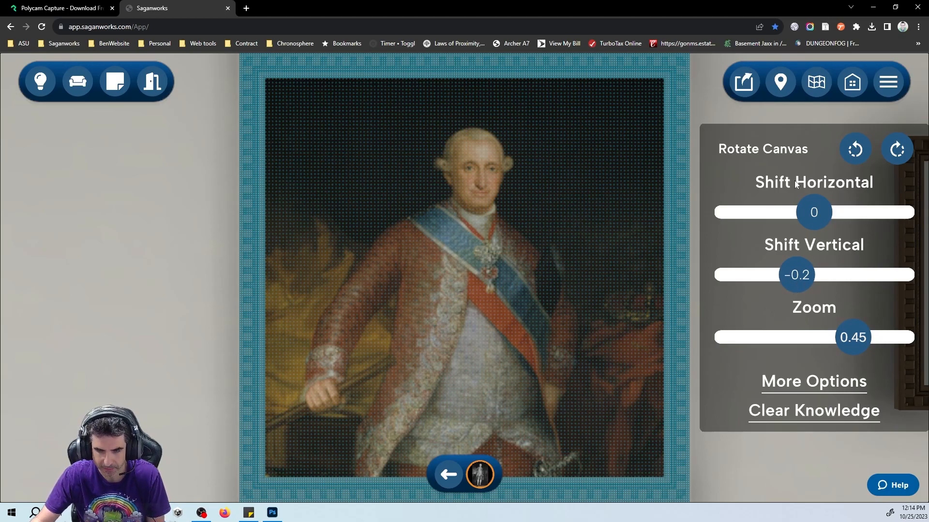
pyautogui.click(446, 477)
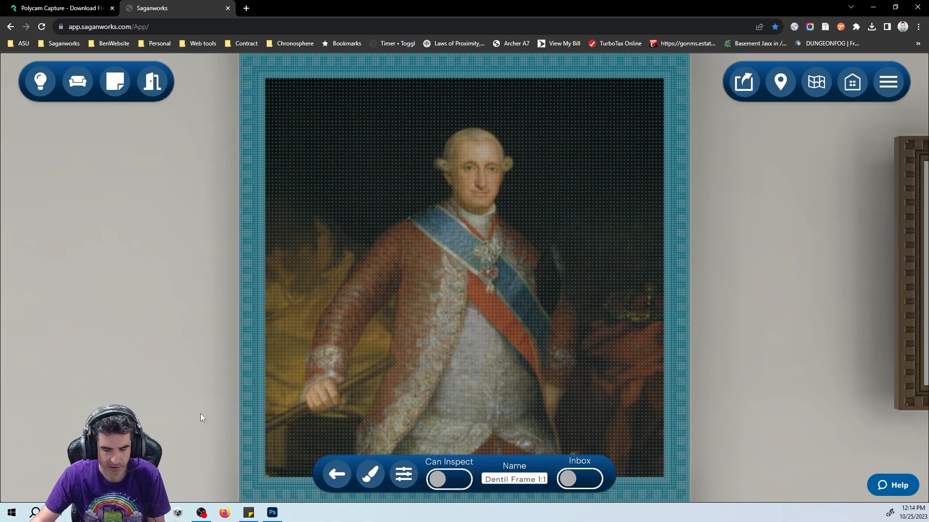
pyautogui.click(200, 414)
# Place the portrait of the man in black robes from the image library into the tall frame
pyautogui.press('s')
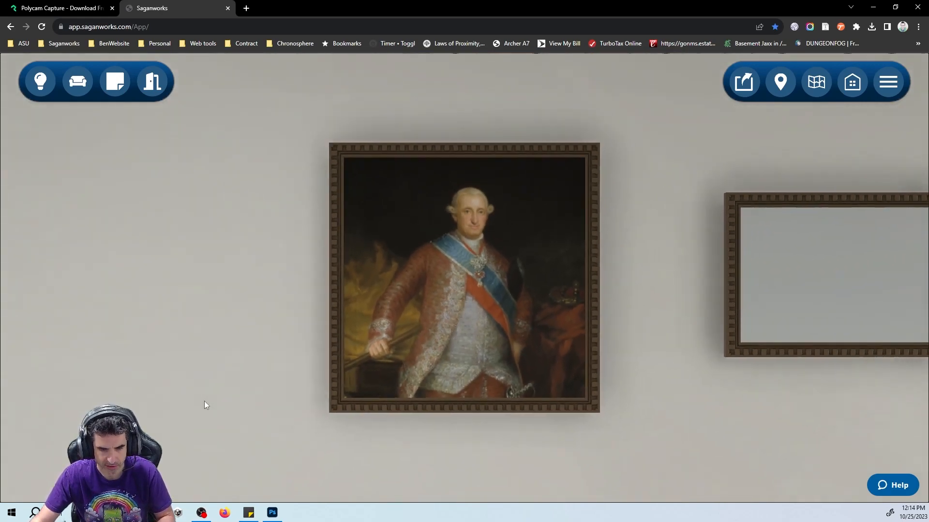
pyautogui.press('d')
pyautogui.press('s')
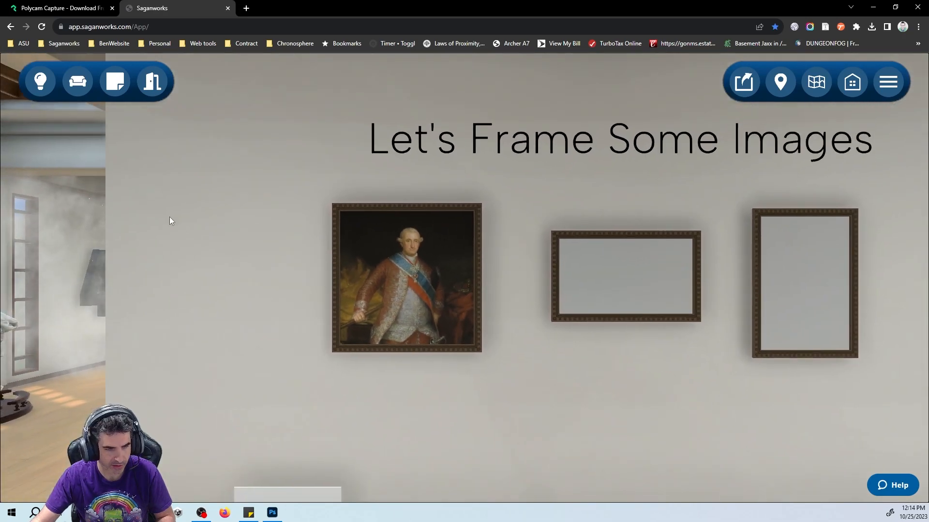
pyautogui.click(40, 80)
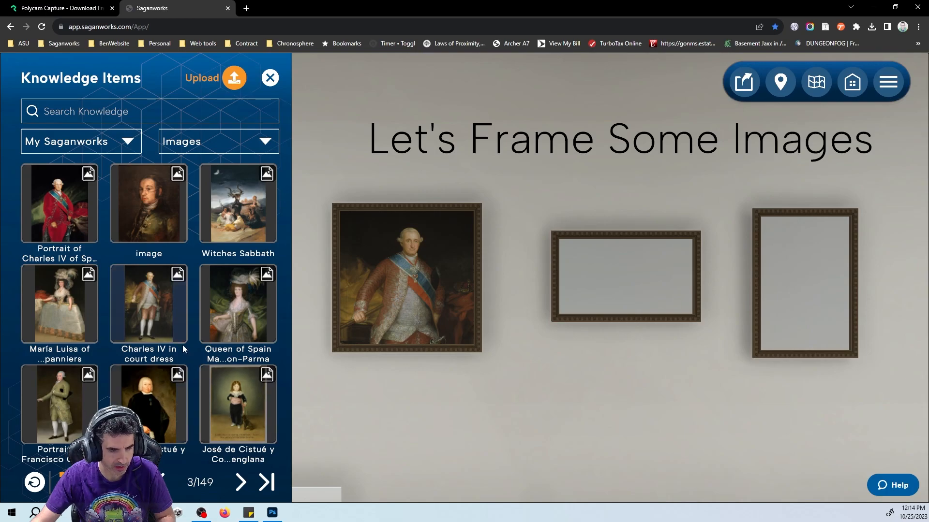
pyautogui.moveTo(149, 312); pyautogui.dragTo(778, 314)
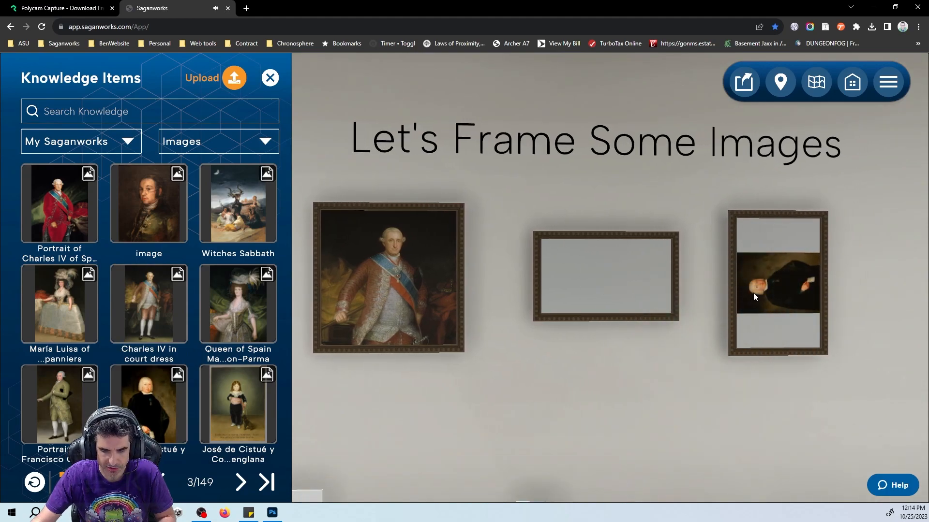
# Rotate the canvas of the tall frame so the portrait of the man in black stands upright
pyautogui.click(753, 292)
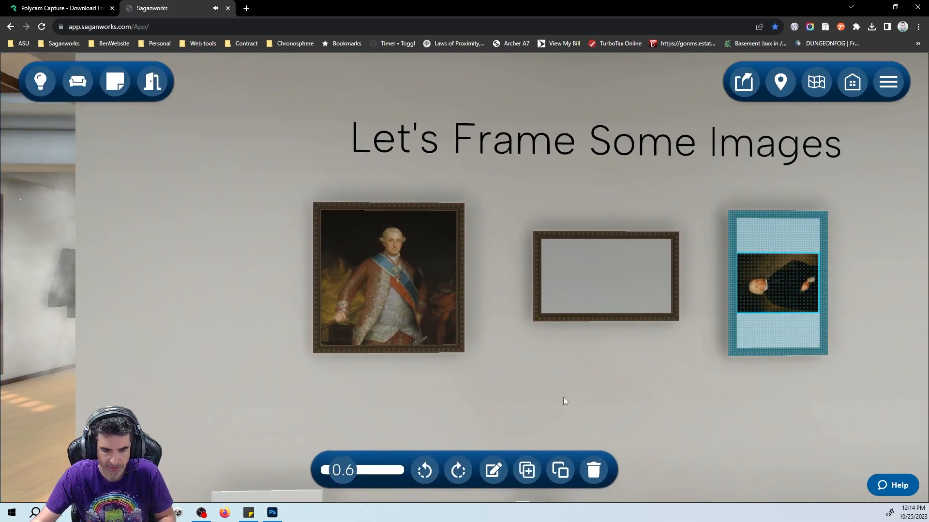
pyautogui.click(493, 470)
pyautogui.click(403, 474)
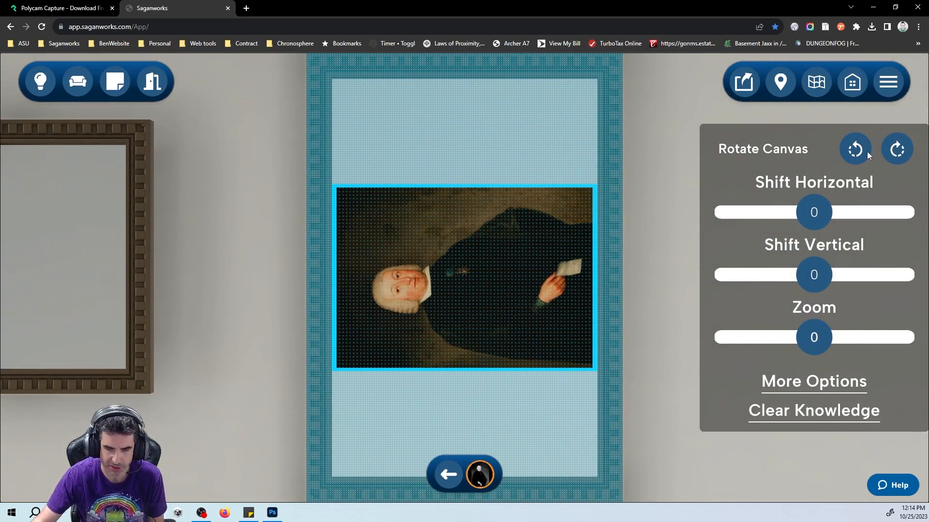
pyautogui.click(898, 150)
pyautogui.click(854, 148)
pyautogui.click(897, 149)
pyautogui.click(904, 153)
pyautogui.click(904, 153)
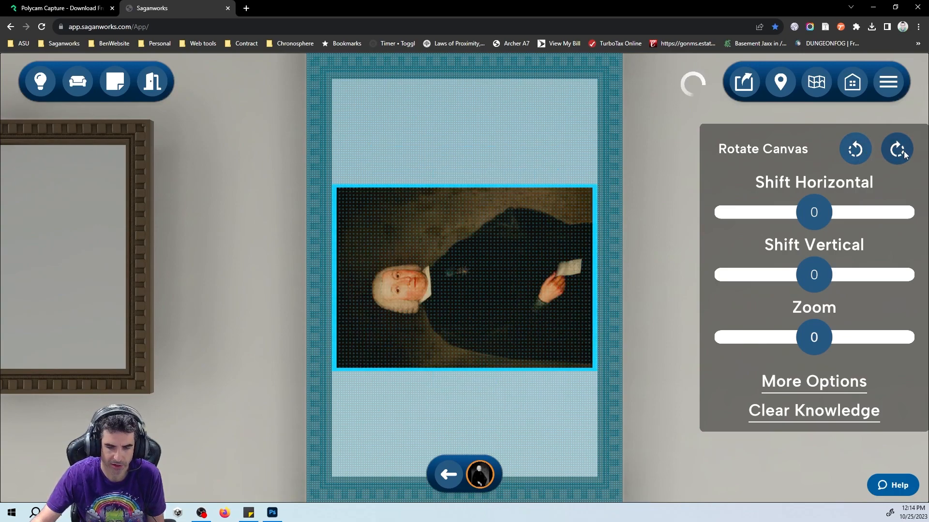
pyautogui.click(905, 153)
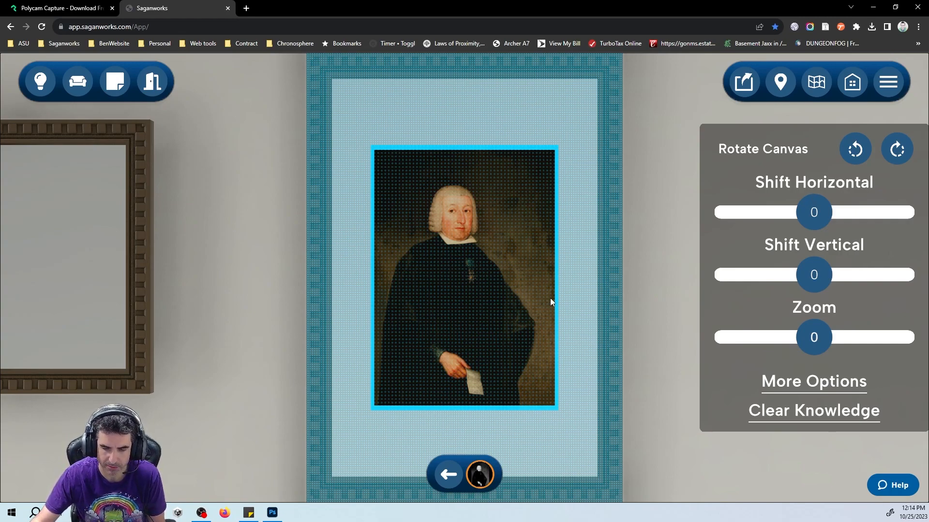
# Set the tall frame's image zoom to 0.55, keeping both shifts at 0, and finish editing the frame
pyautogui.moveTo(815, 338); pyautogui.dragTo(865, 341)
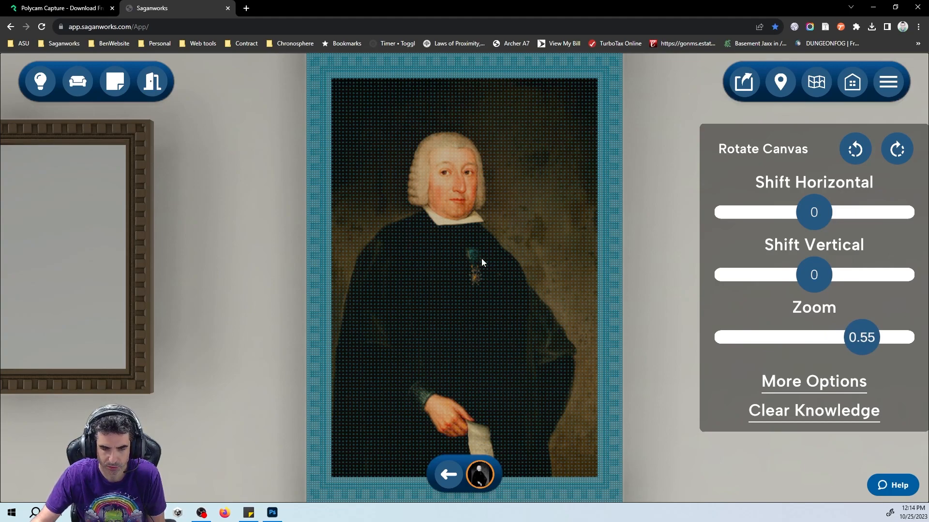
pyautogui.moveTo(815, 215)
pyautogui.mouseDown()
pyautogui.moveTo(823, 216)
pyautogui.moveTo(807, 219)
pyautogui.moveTo(823, 217)
pyautogui.moveTo(814, 216)
pyautogui.mouseUp()
pyautogui.moveTo(807, 286); pyautogui.dragTo(813, 281)
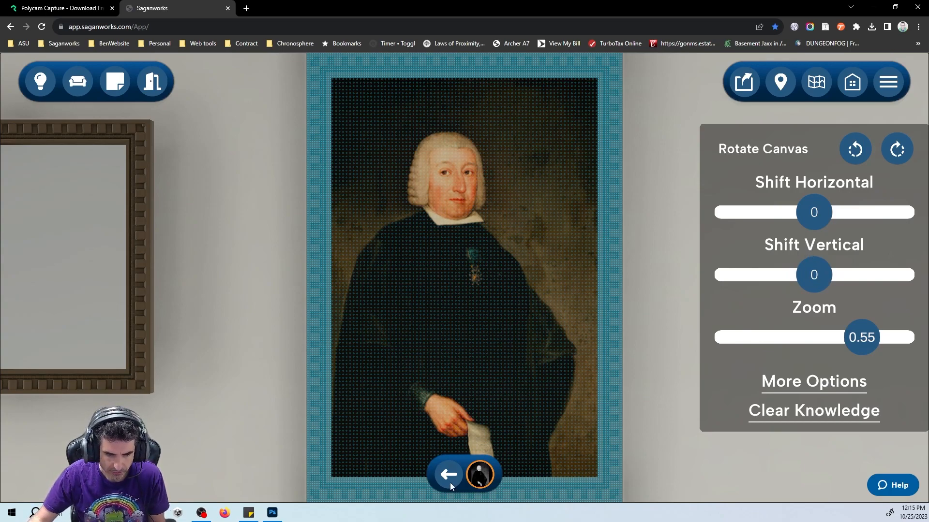
pyautogui.click(449, 476)
pyautogui.click(677, 404)
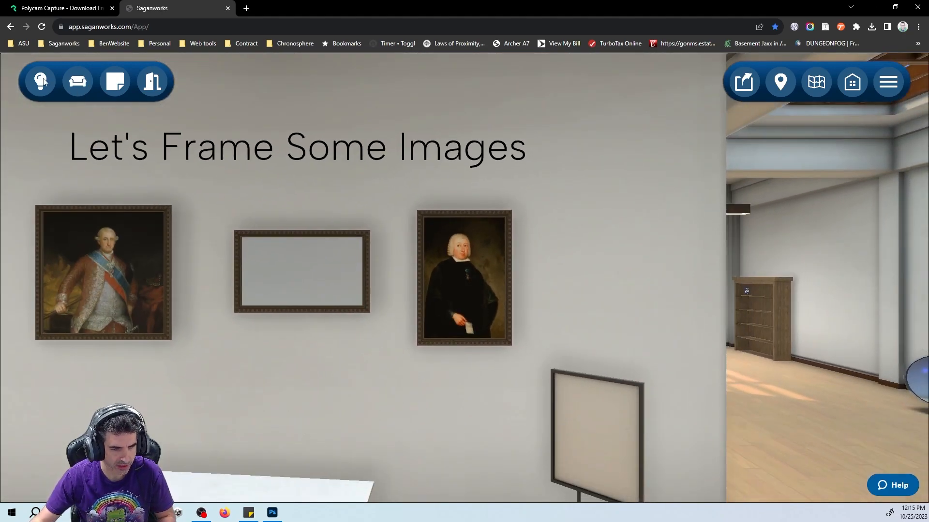
# Place the portrait of the woman in a white dress from the next page of images into the wide middle frame
pyautogui.click(42, 81)
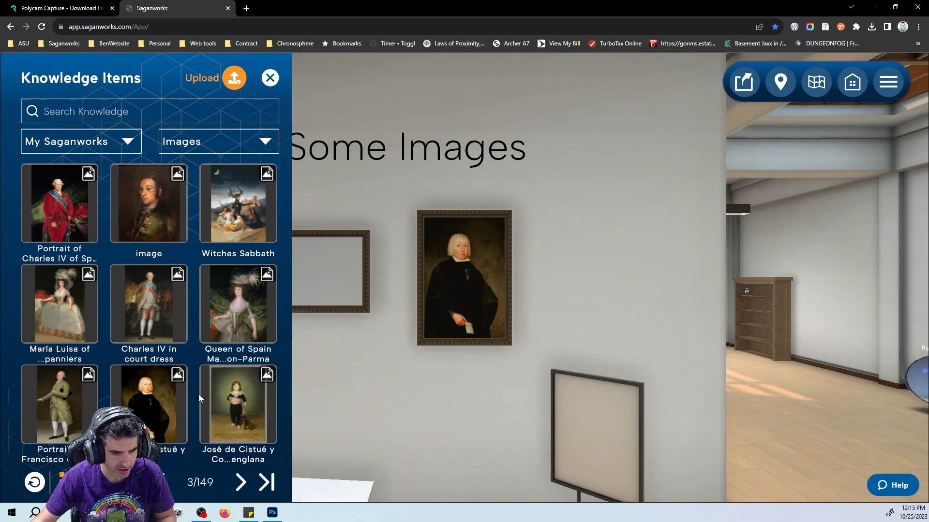
pyautogui.click(240, 482)
pyautogui.moveTo(218, 325); pyautogui.dragTo(321, 264)
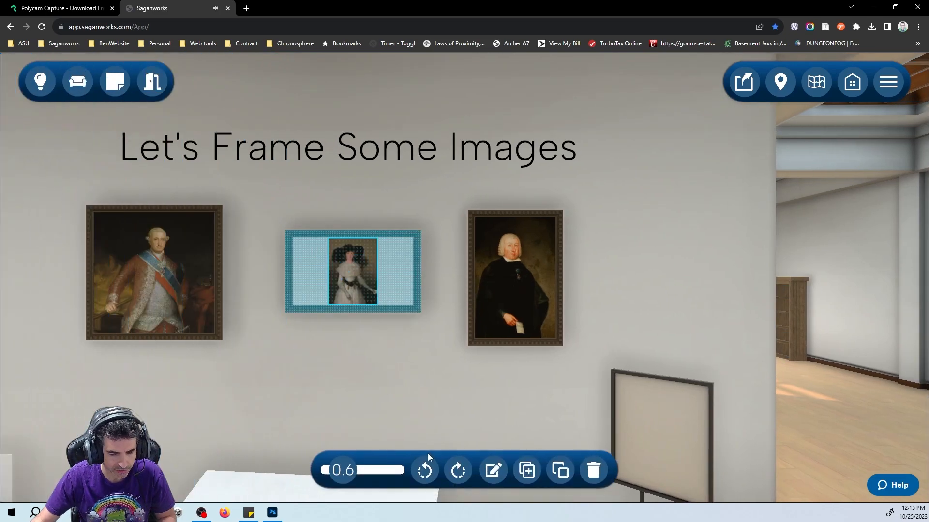
# Open the extra options of the portrait in the wide middle frame and switch High Resolution on and back off
pyautogui.click(493, 470)
pyautogui.click(414, 477)
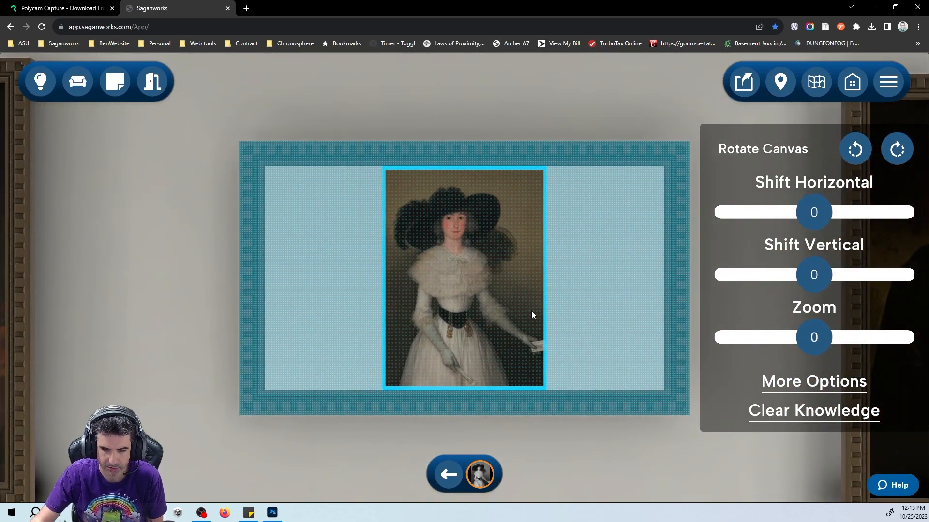
pyautogui.click(788, 384)
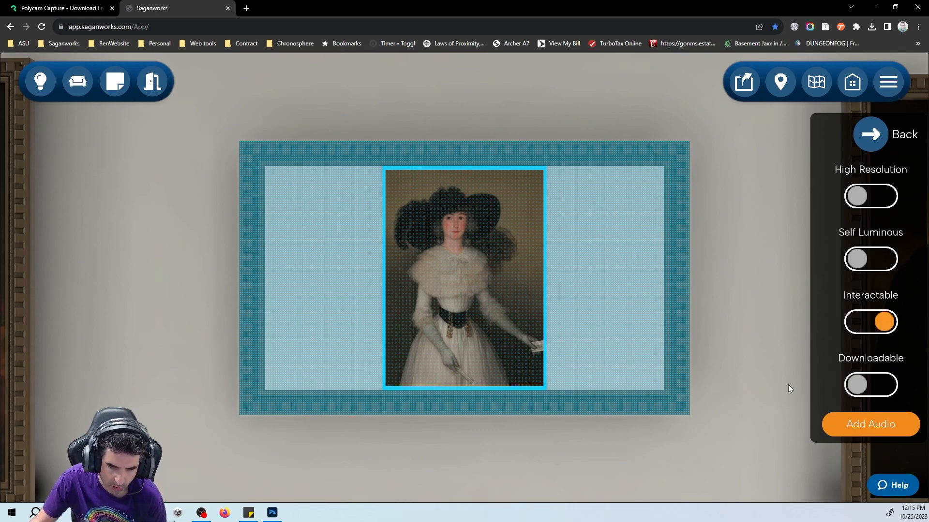
pyautogui.click(858, 199)
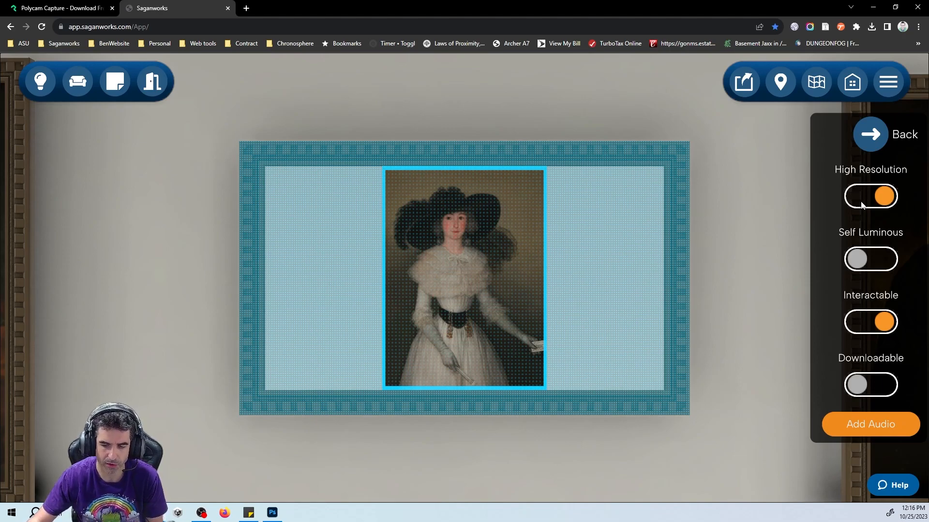
pyautogui.click(861, 205)
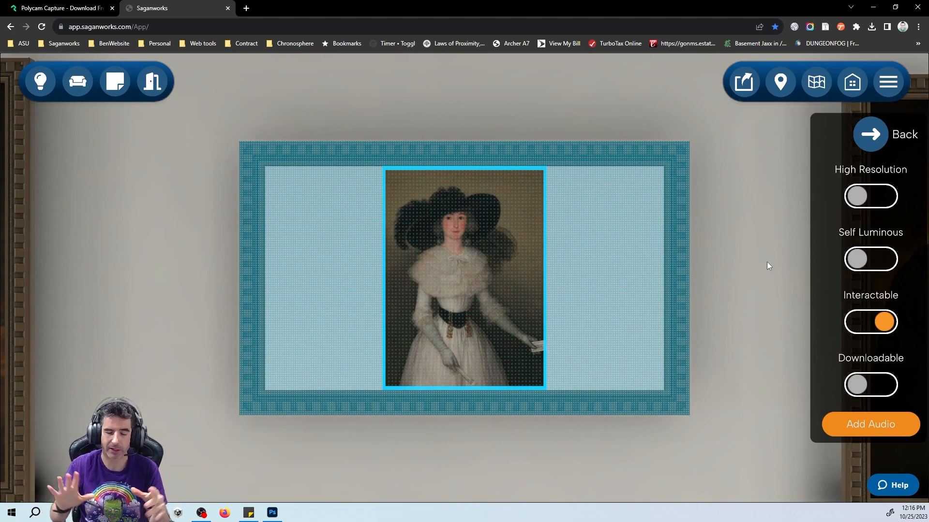
# Turn on Self Luminous for the portrait of the woman in a white dress and finish editing the frame
pyautogui.click(853, 267)
pyautogui.click(853, 267)
pyautogui.click(853, 267)
pyautogui.click(697, 271)
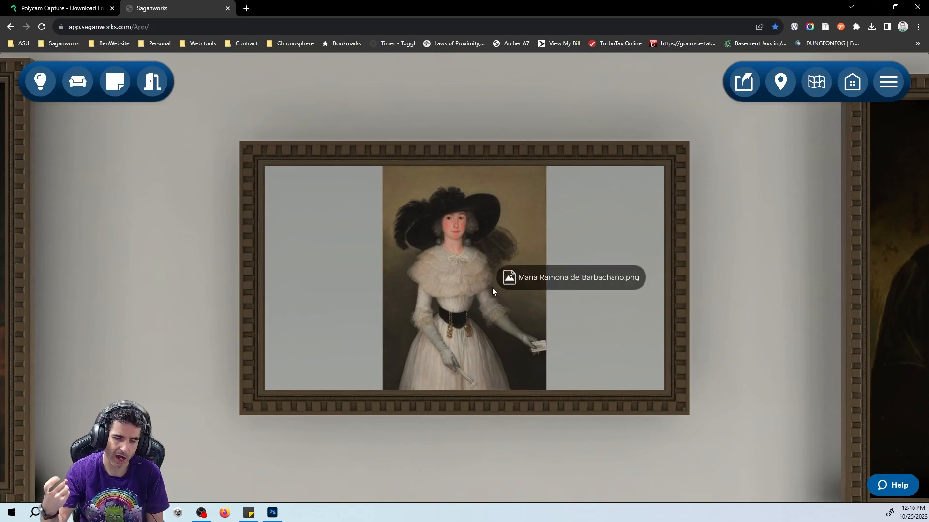
# Turn off Interactable for the wide middle frame's portrait, and switch Downloadable on and back off
pyautogui.click(461, 272)
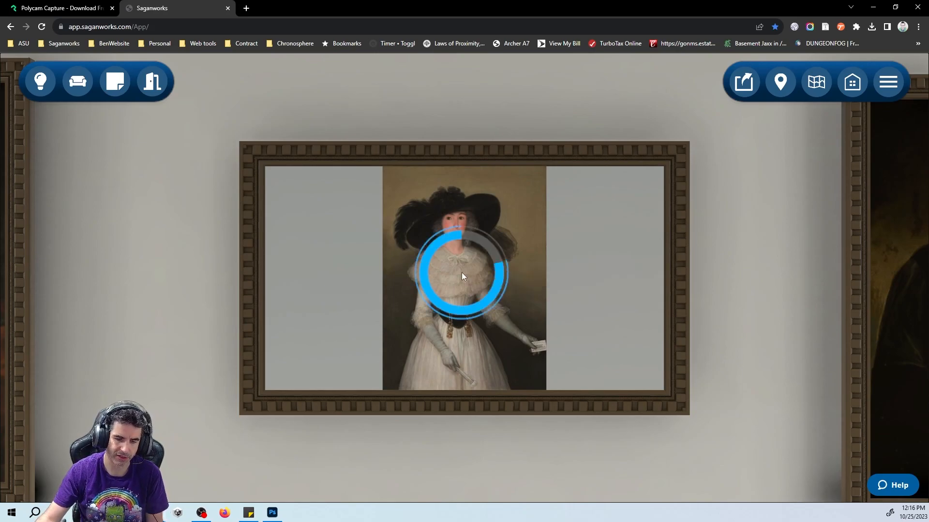
pyautogui.click(491, 470)
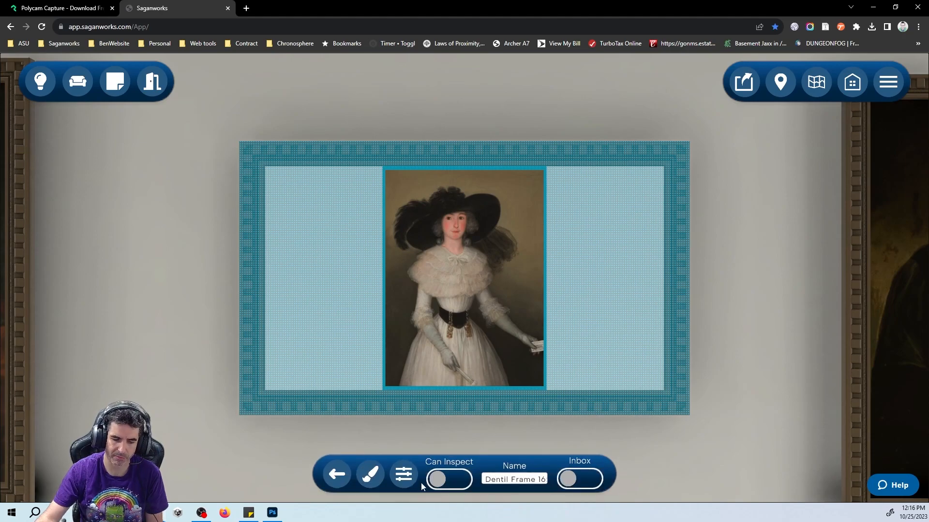
pyautogui.click(404, 472)
pyautogui.click(813, 382)
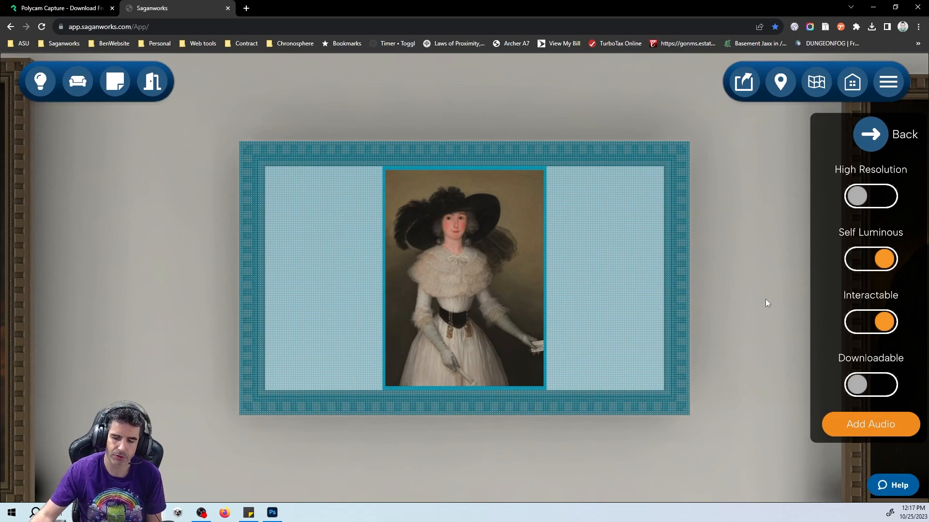
pyautogui.click(873, 325)
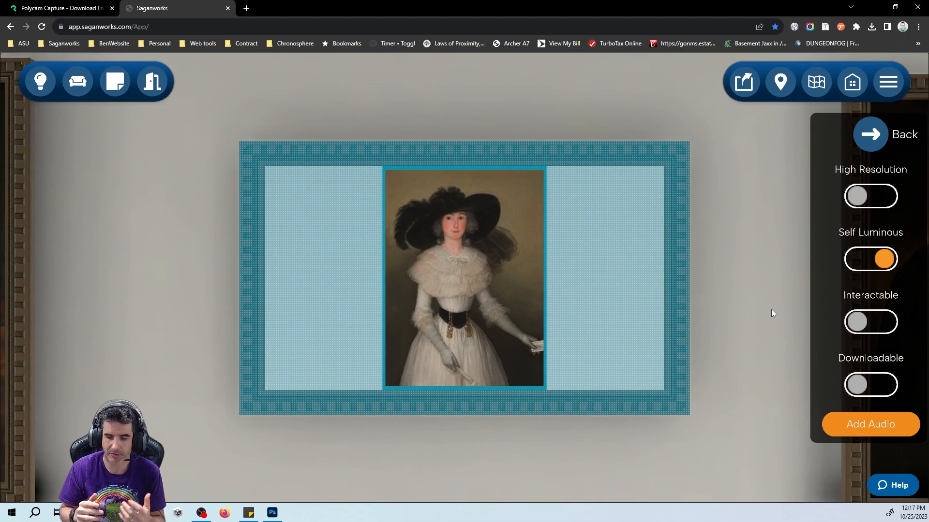
pyautogui.click(852, 395)
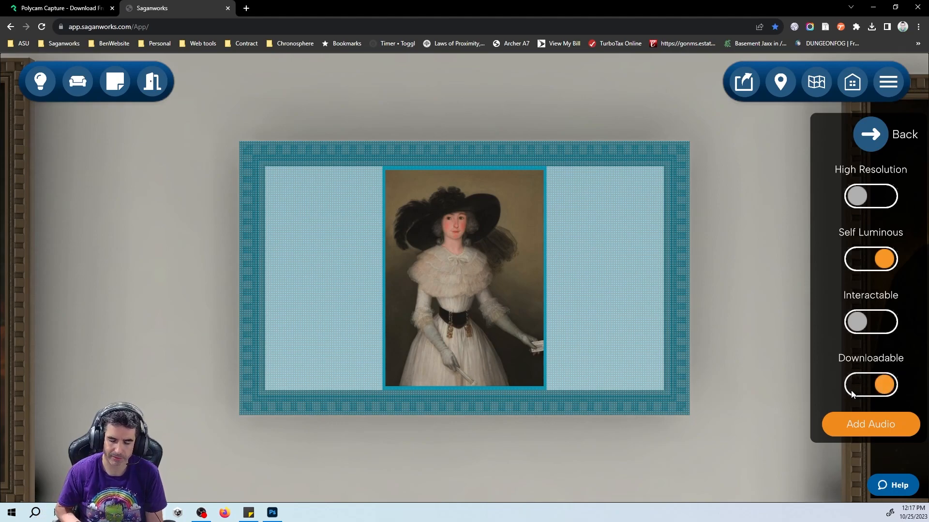
pyautogui.click(852, 395)
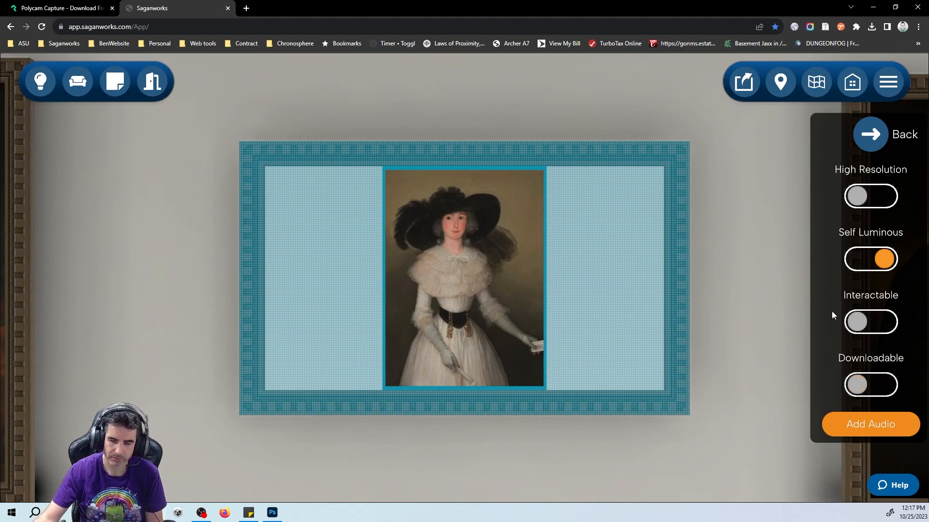
# Attach the Blinds Mans Bluff audio to the portrait in the wide middle frame
pyautogui.click(859, 429)
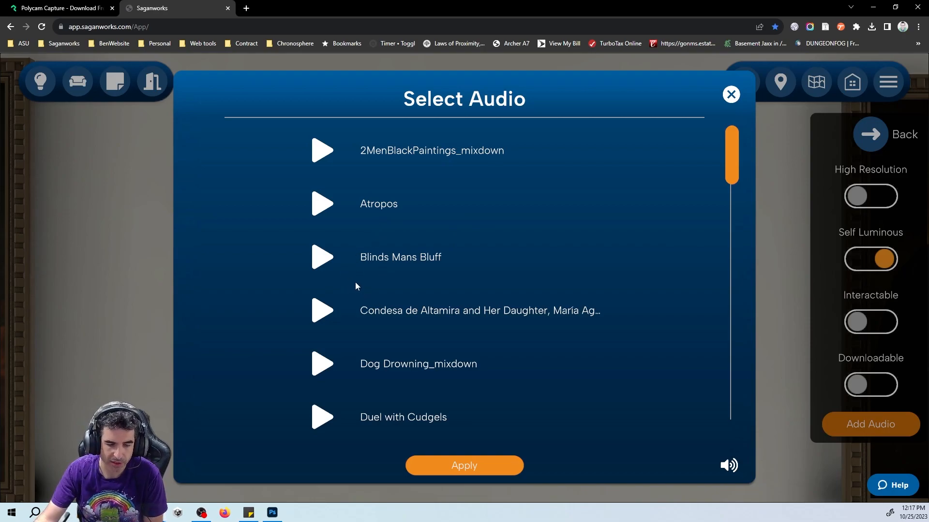
pyautogui.click(405, 261)
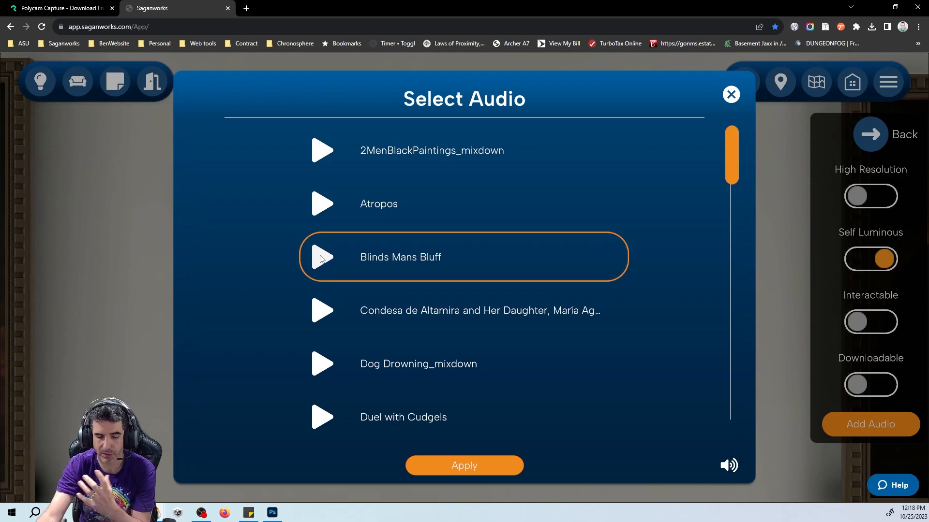
pyautogui.click(460, 465)
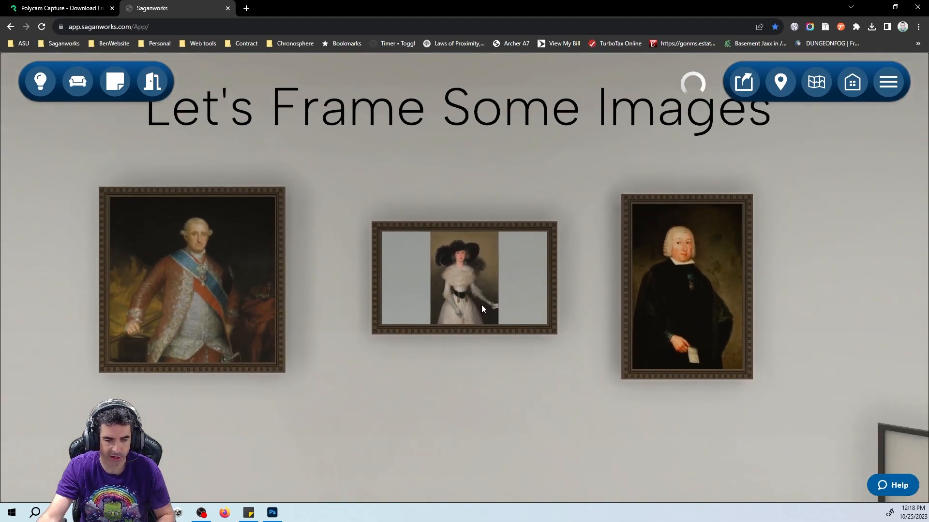
# Inspect the portrait in the wide middle frame, play and stop its audio, and close the enlarged view
pyautogui.click(480, 305)
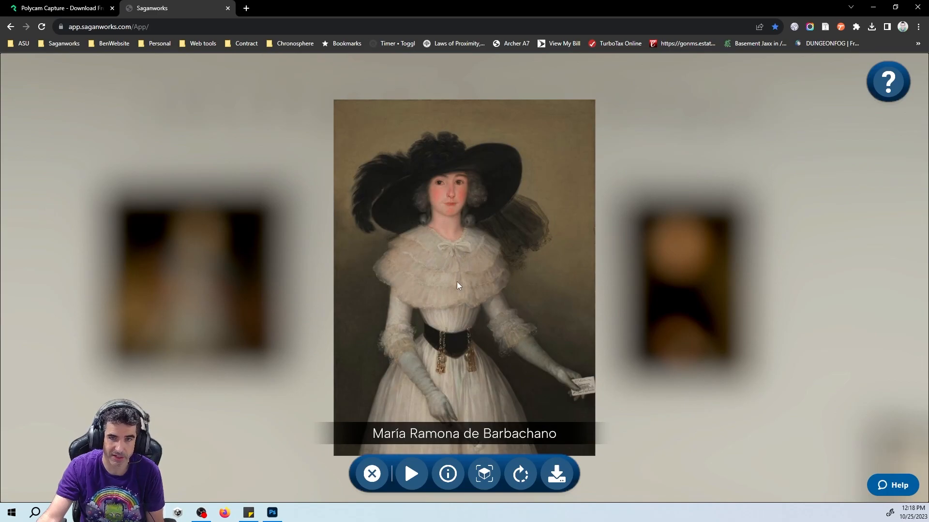
pyautogui.click(407, 471)
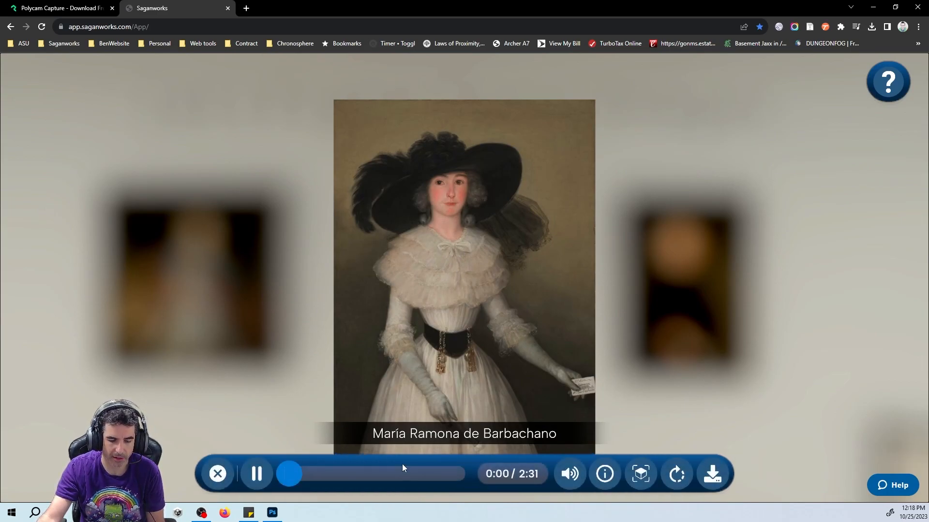
pyautogui.click(257, 483)
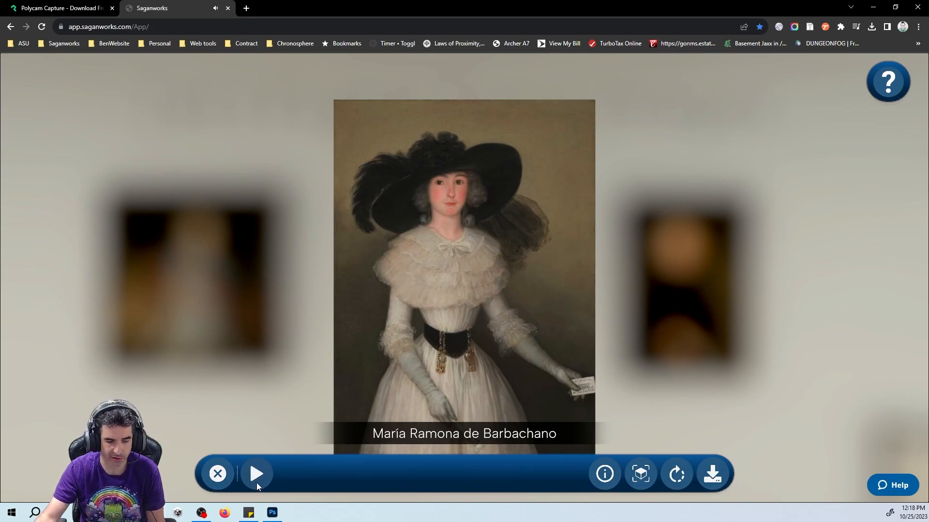
pyautogui.click(286, 377)
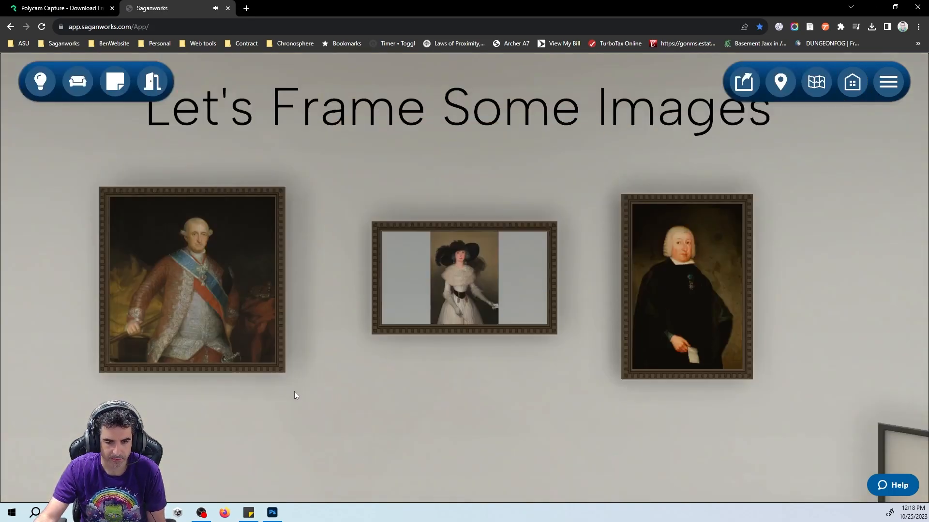
# Remove the audio from the portrait in the wide middle frame and finish editing the frame
pyautogui.click(464, 315)
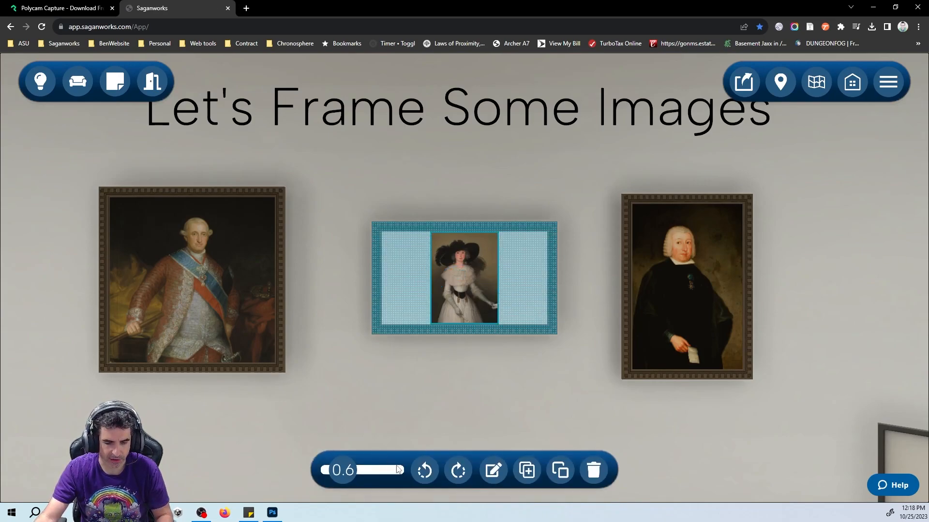
pyautogui.click(492, 471)
pyautogui.click(410, 472)
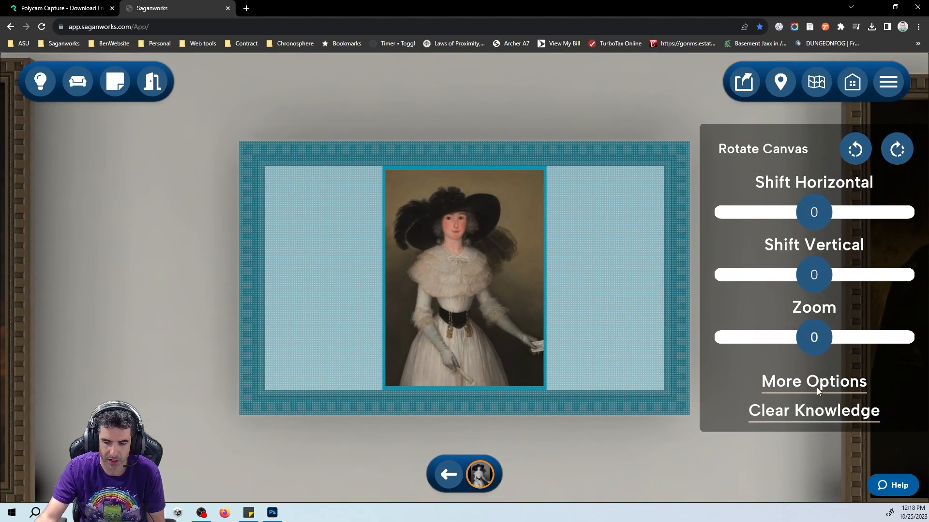
pyautogui.click(817, 387)
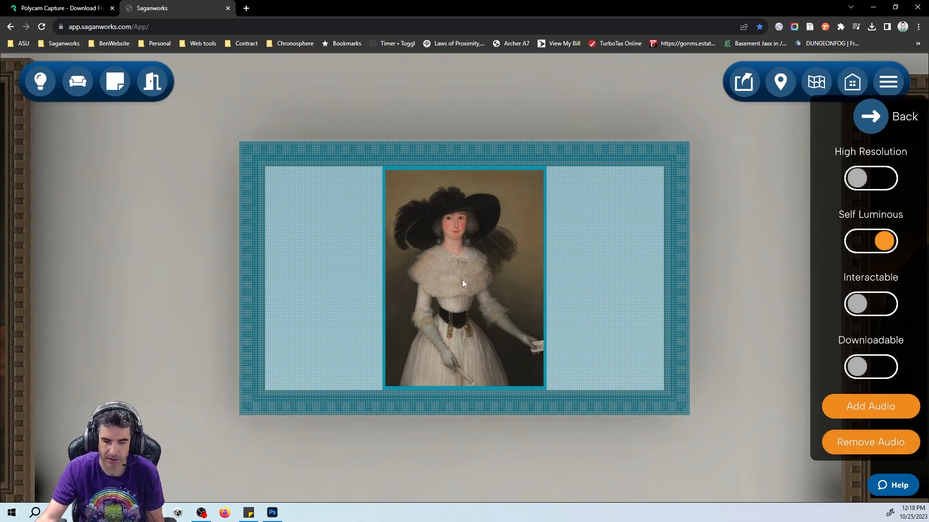
pyautogui.click(876, 454)
pyautogui.click(761, 434)
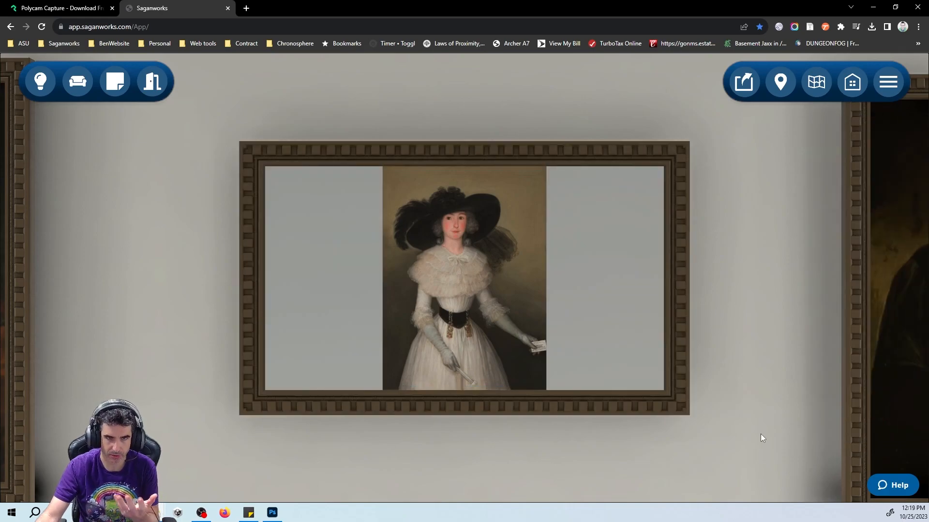
# Clear the portrait of the woman in a white dress from the wide middle frame and finish editing the frame
pyautogui.click(492, 346)
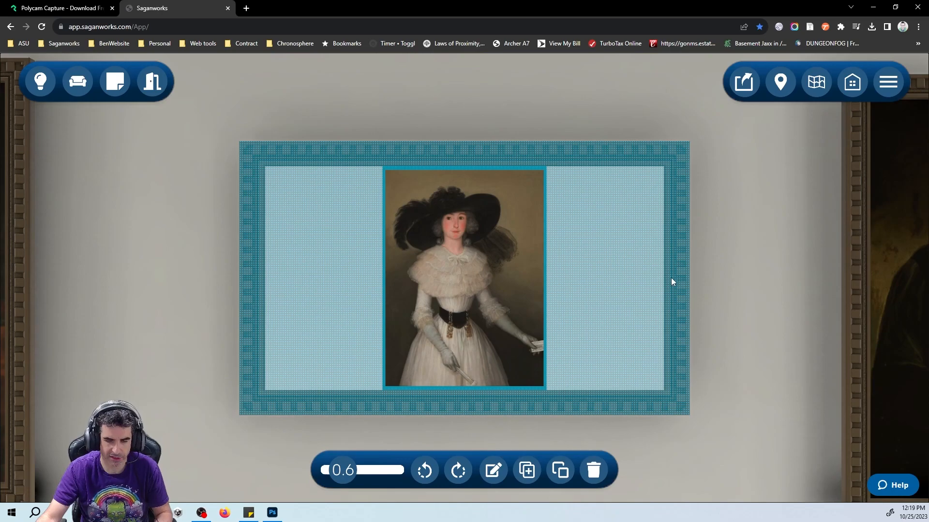
pyautogui.click(714, 283)
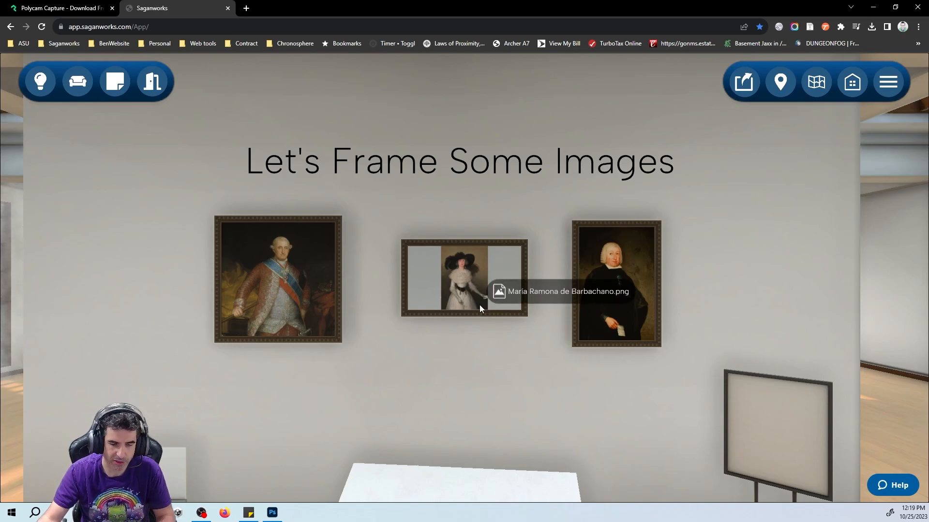
pyautogui.click(463, 282)
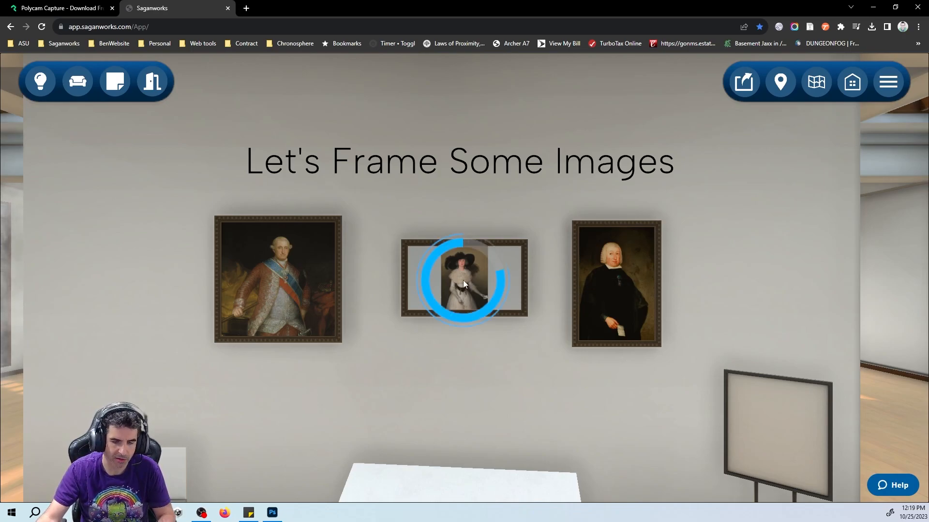
pyautogui.moveTo(463, 281); pyautogui.dragTo(463, 281)
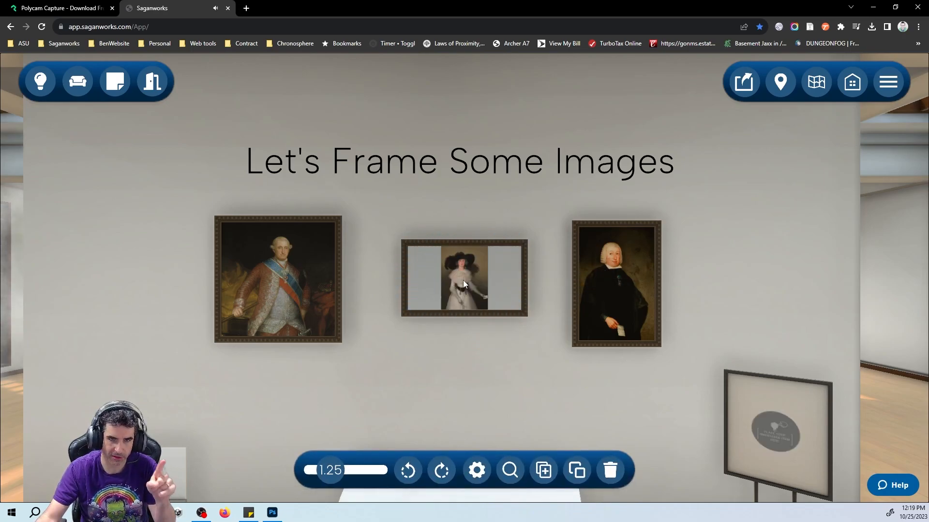
pyautogui.moveTo(463, 280)
pyautogui.mouseDown()
pyautogui.moveTo(473, 366)
pyautogui.moveTo(445, 375)
pyautogui.moveTo(473, 382)
pyautogui.moveTo(483, 359)
pyautogui.moveTo(471, 282)
pyautogui.moveTo(466, 289)
pyautogui.mouseUp()
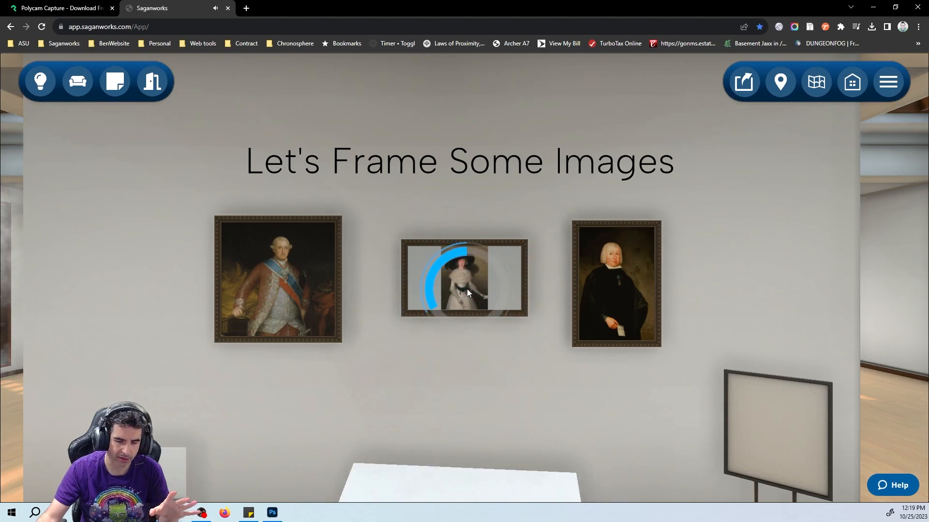
pyautogui.click(498, 476)
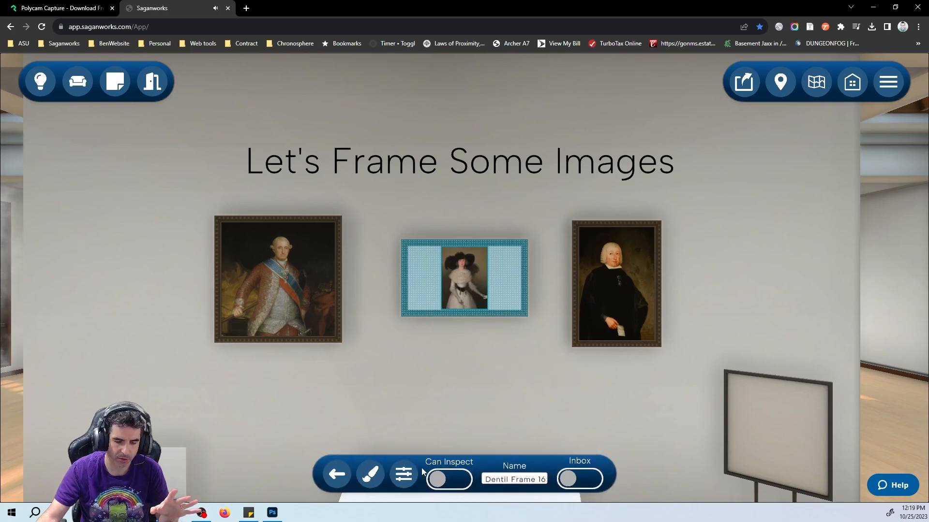
pyautogui.click(406, 473)
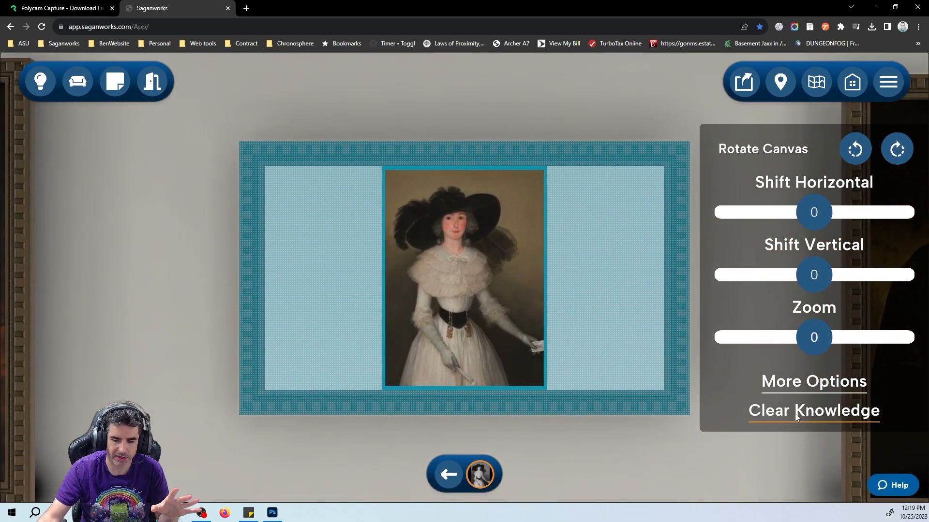
pyautogui.click(796, 415)
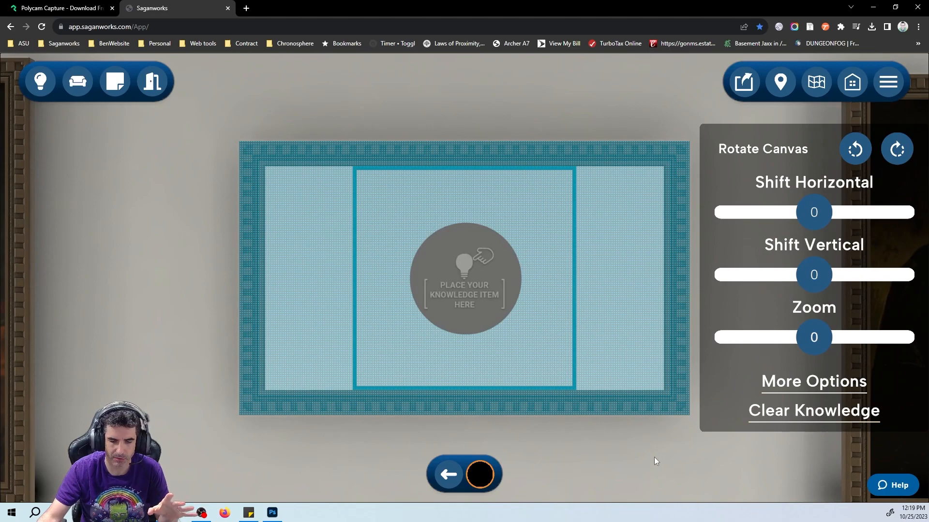
pyautogui.click(617, 458)
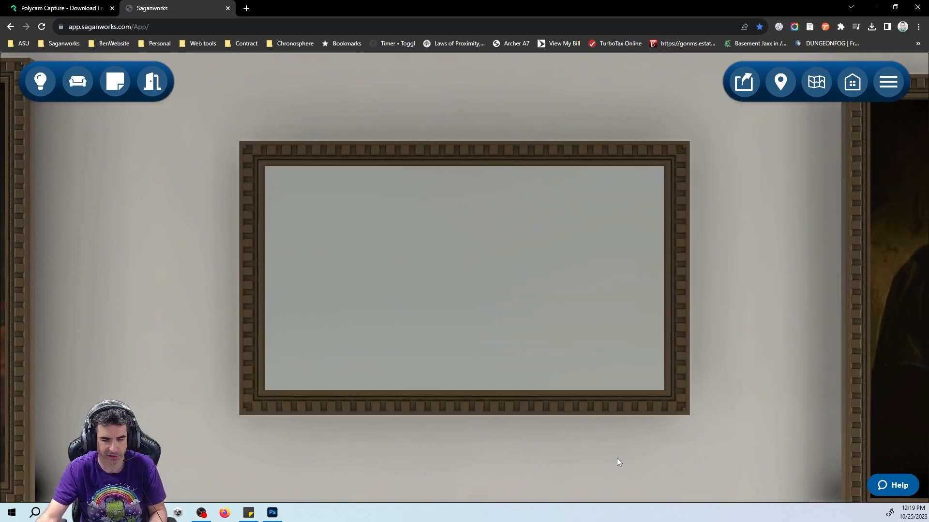
# Rotate the white table below the frames so it runs parallel to the wall, and deselect it
pyautogui.press('s')
pyautogui.moveTo(497, 414); pyautogui.dragTo(533, 436)
pyautogui.press('s')
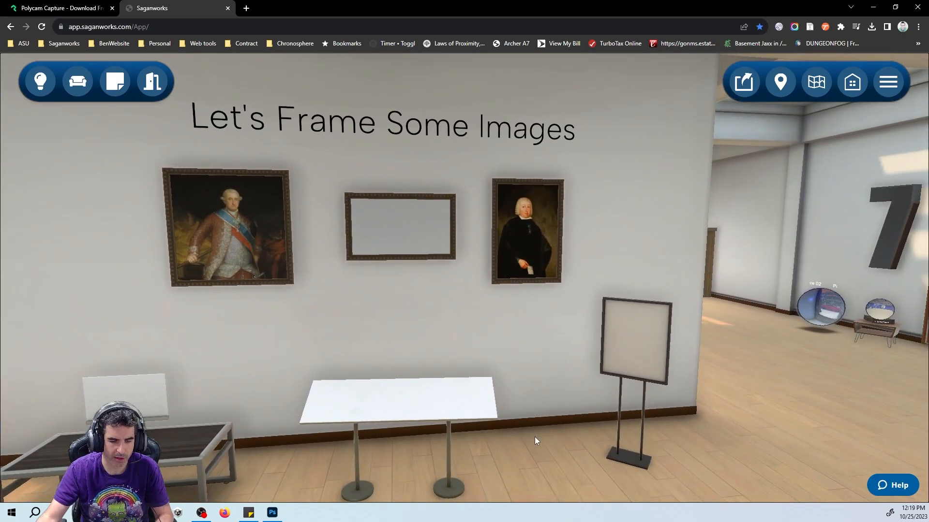
pyautogui.click(409, 406)
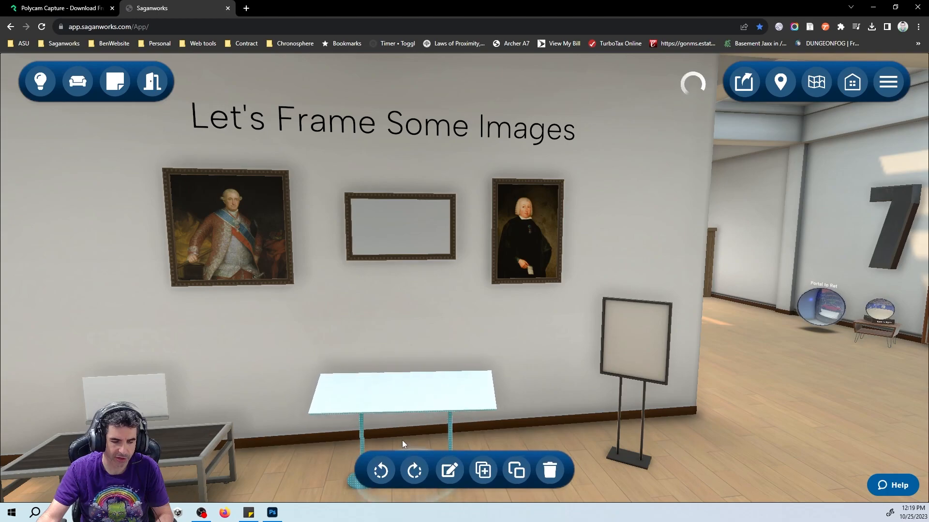
pyautogui.click(380, 470)
pyautogui.click(417, 471)
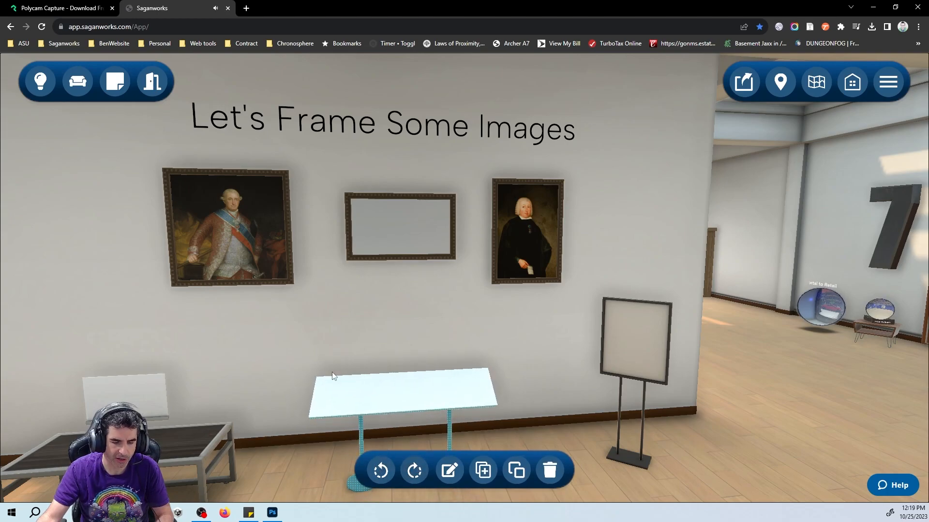
pyautogui.click(331, 343)
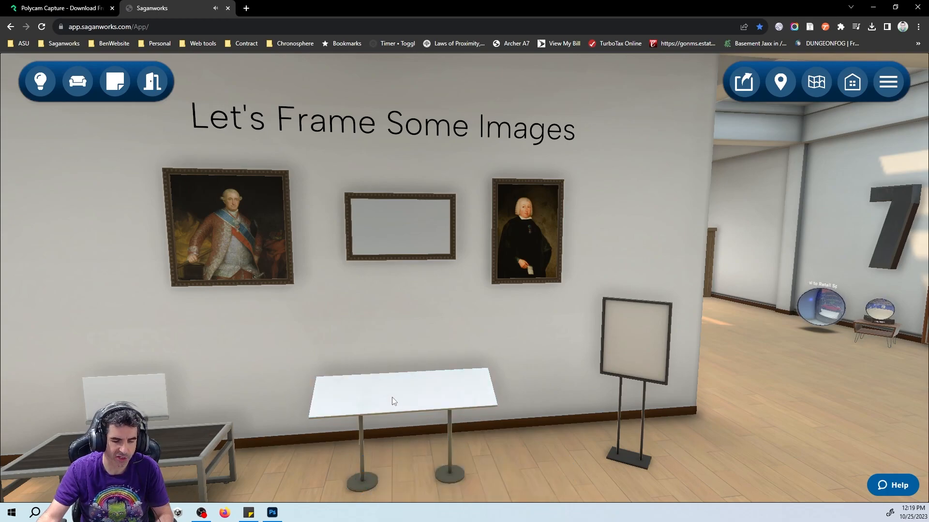
# Place the Saint Ignatius of Loyola portrait on the white table, scale it to 0.15, and move it to the table's left end
pyautogui.click(41, 84)
pyautogui.moveTo(152, 208); pyautogui.dragTo(379, 397)
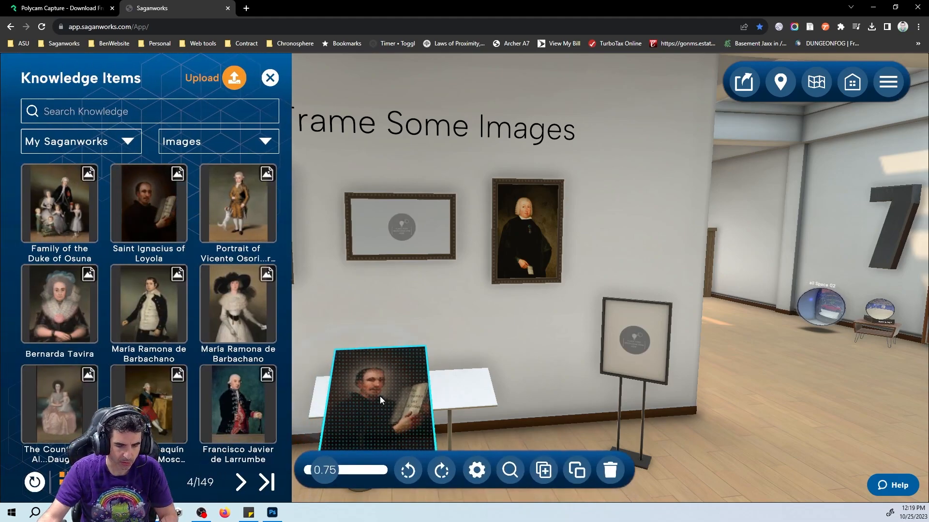
pyautogui.moveTo(323, 462); pyautogui.dragTo(314, 477)
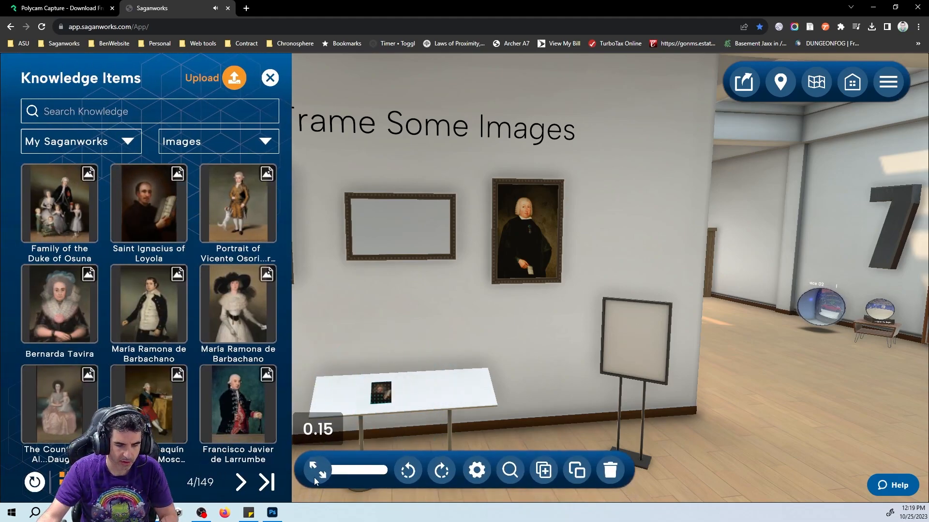
pyautogui.moveTo(379, 397); pyautogui.dragTo(336, 391)
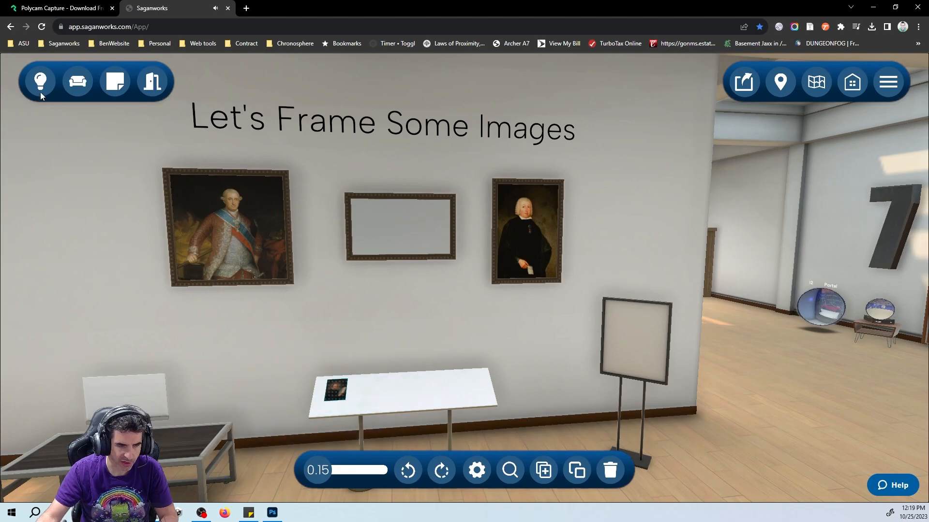
# Place the portrait of the woman in a white dress and black hat beside Saint Ignatius on the table, scaled to 0.15
pyautogui.click(41, 93)
pyautogui.moveTo(219, 312); pyautogui.dragTo(419, 396)
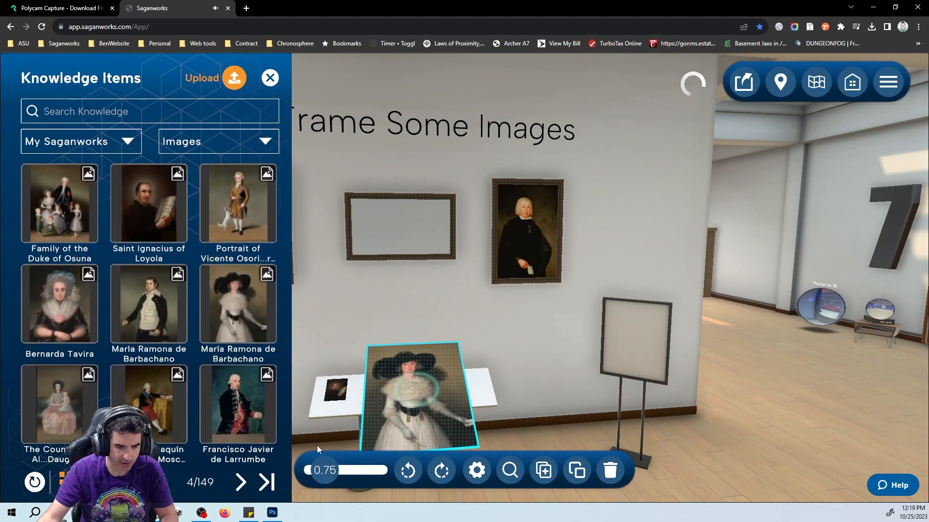
pyautogui.moveTo(319, 472); pyautogui.dragTo(314, 473)
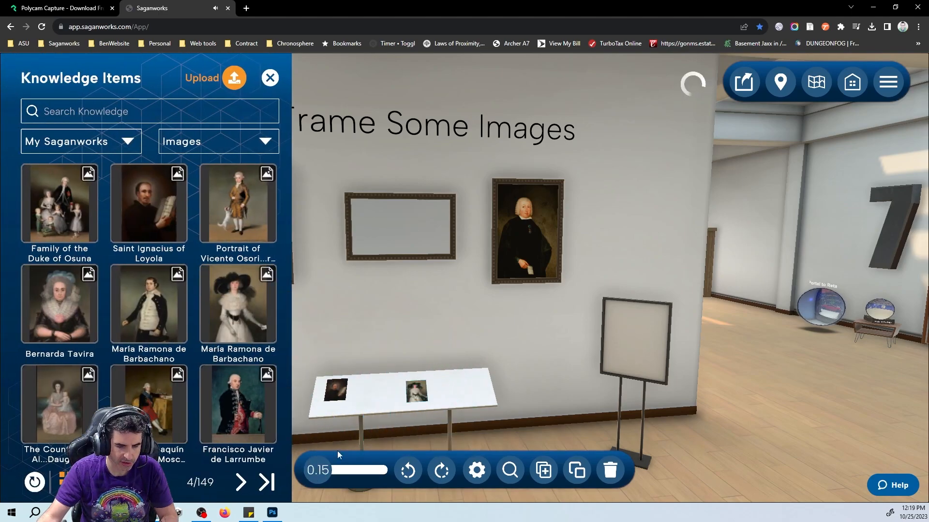
pyautogui.moveTo(418, 390); pyautogui.dragTo(384, 392)
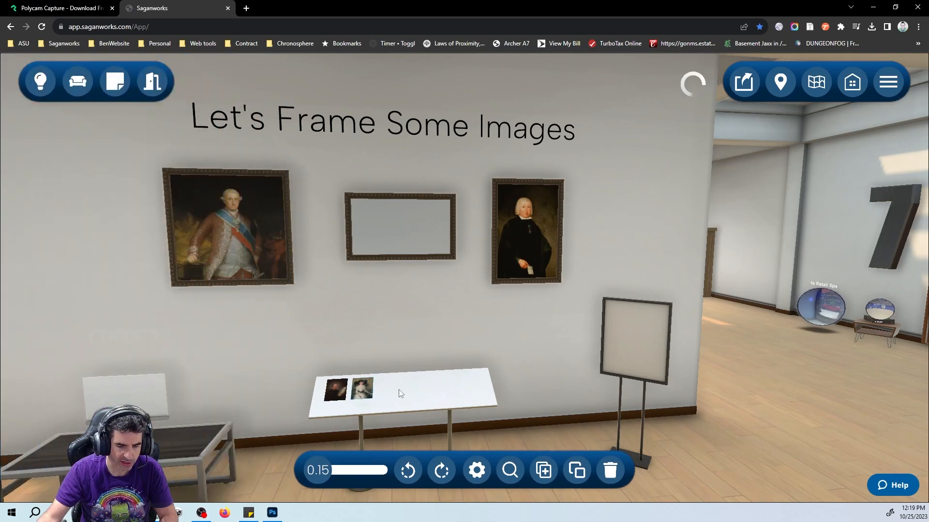
# Space the two portraits apart on the white table, moving the woman's portrait just right of centre and Saint Ignatius nearer the left edge
pyautogui.press('d')
pyautogui.moveTo(522, 379); pyautogui.dragTo(481, 418)
pyautogui.press('w')
pyautogui.press('w')
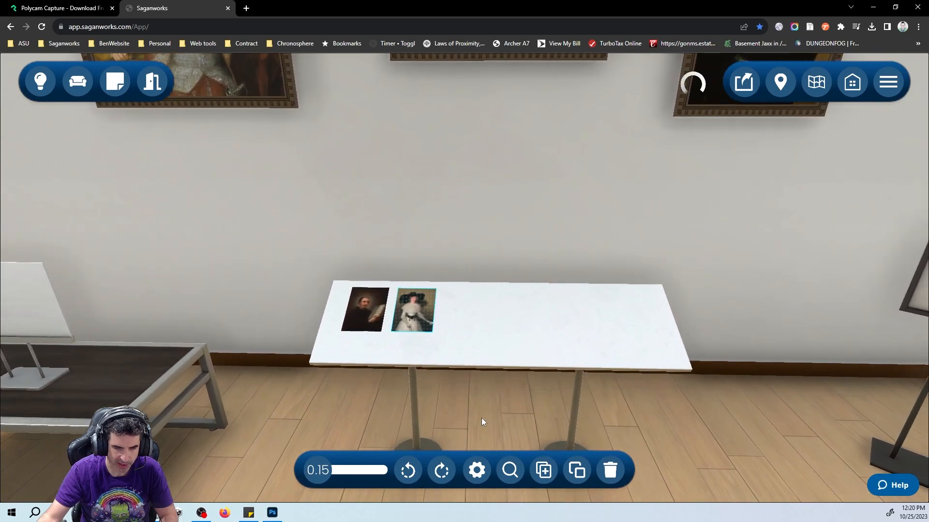
pyautogui.moveTo(417, 315); pyautogui.dragTo(535, 323)
pyautogui.moveTo(347, 321); pyautogui.dragTo(340, 320)
pyautogui.moveTo(530, 321); pyautogui.dragTo(524, 321)
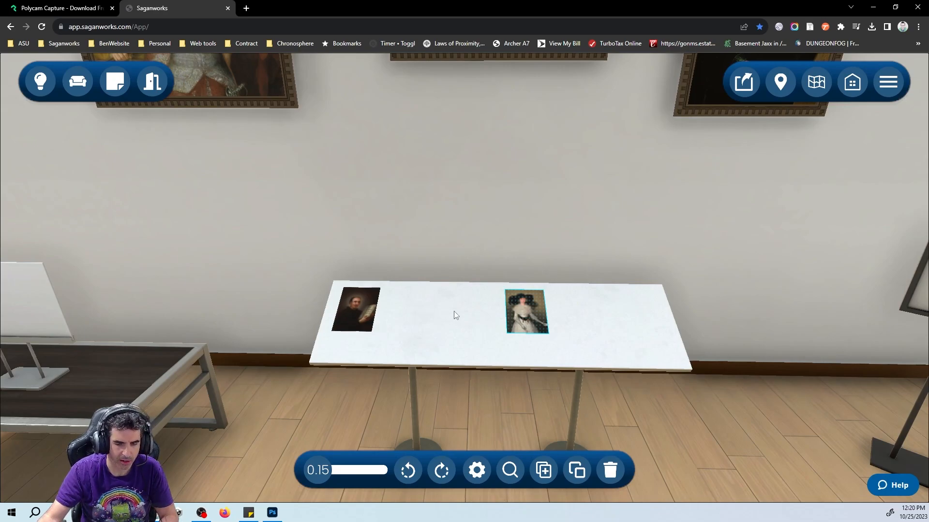
# Duplicate the "Faces of a New Nation" text panel from the navy bust display and place the scaled-down copy between the table's two portraits
pyautogui.click(41, 81)
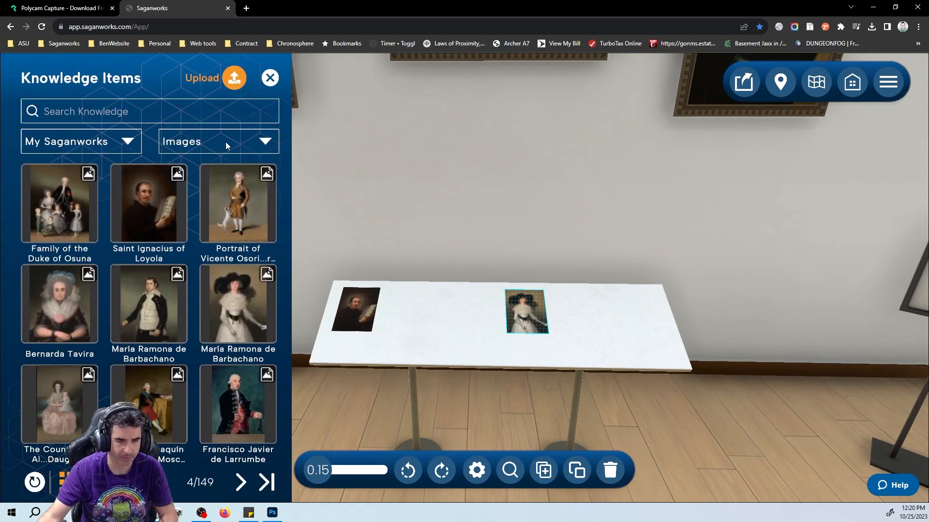
pyautogui.click(462, 223)
pyautogui.moveTo(342, 417)
pyautogui.mouseDown()
pyautogui.moveTo(251, 419)
pyautogui.moveTo(224, 394)
pyautogui.moveTo(144, 353)
pyautogui.mouseUp()
pyautogui.click(191, 272)
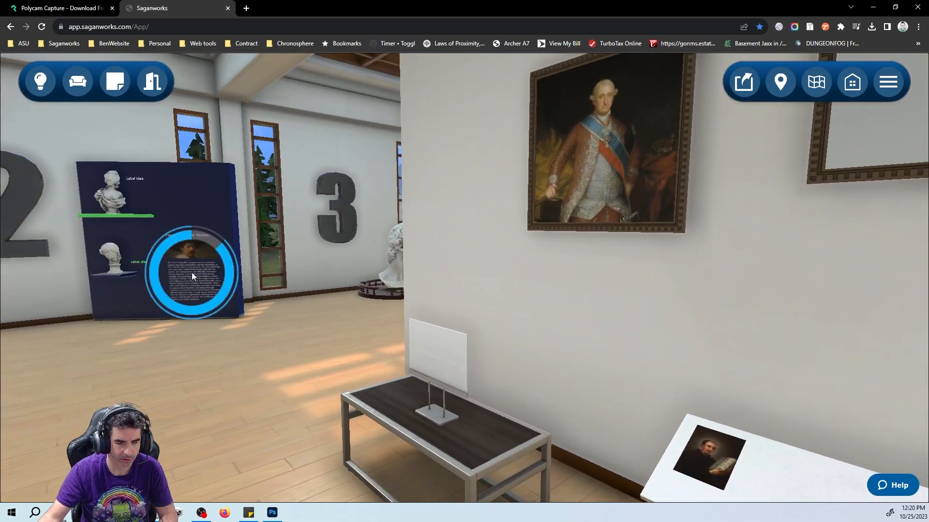
pyautogui.click(543, 470)
pyautogui.moveTo(207, 295); pyautogui.dragTo(423, 507)
pyautogui.moveTo(327, 470); pyautogui.dragTo(318, 470)
pyautogui.moveTo(711, 330); pyautogui.dragTo(669, 319)
pyautogui.click(477, 398)
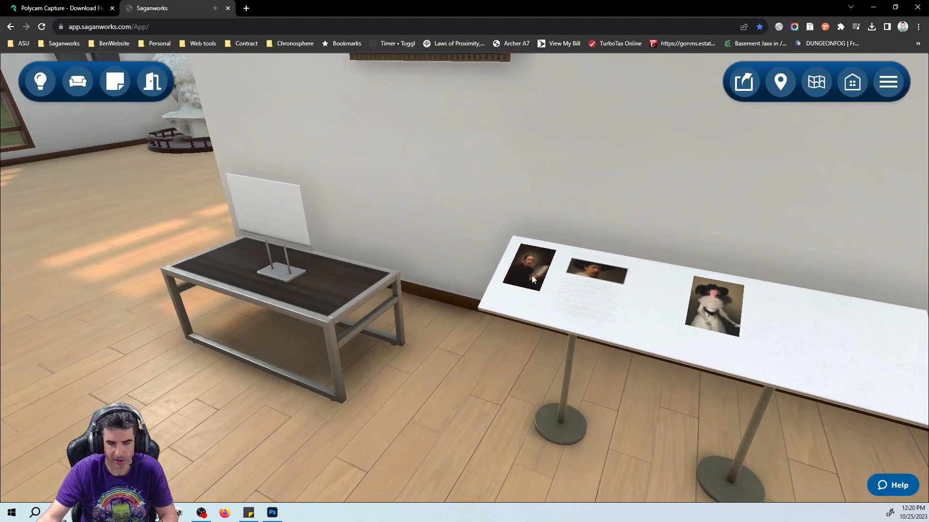
# Delete the Saint Ignatius portrait from the table and move the text panel into its place at the left end
pyautogui.click(532, 275)
pyautogui.press('Delete')
pyautogui.click(590, 291)
pyautogui.moveTo(567, 289); pyautogui.dragTo(532, 279)
# Recolor the white table's top with the saved navy blue swatch and finish editing
pyautogui.click(449, 471)
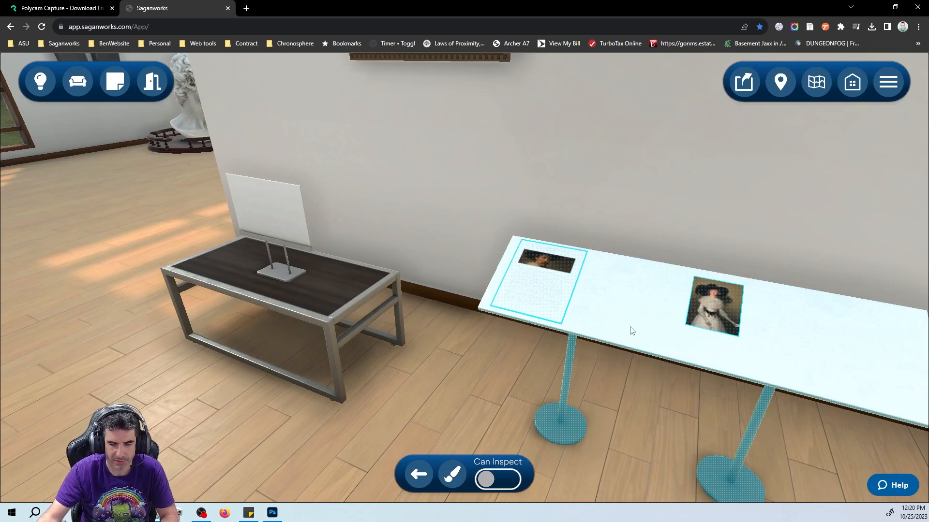
pyautogui.click(454, 475)
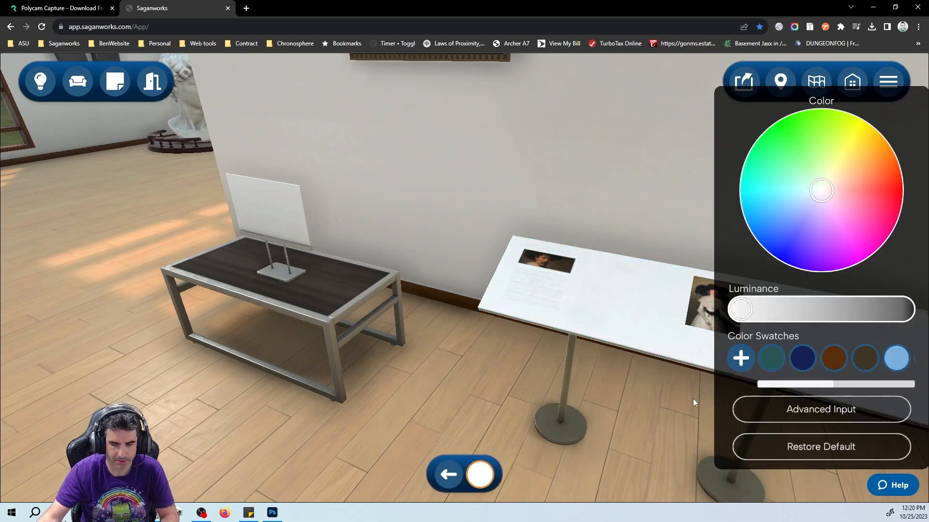
pyautogui.click(805, 360)
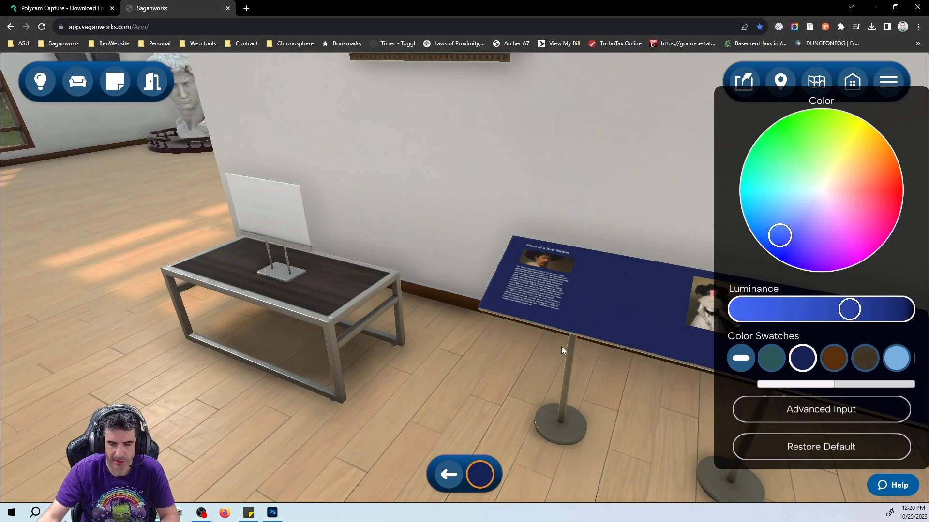
pyautogui.click(431, 435)
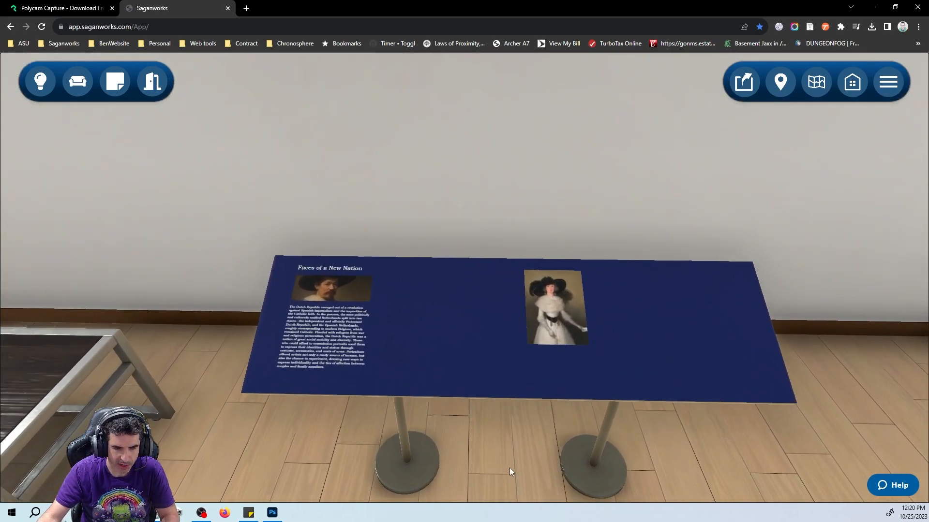
# Move the woman's portrait next to the text panel on the navy table and deselect it
pyautogui.click(509, 477)
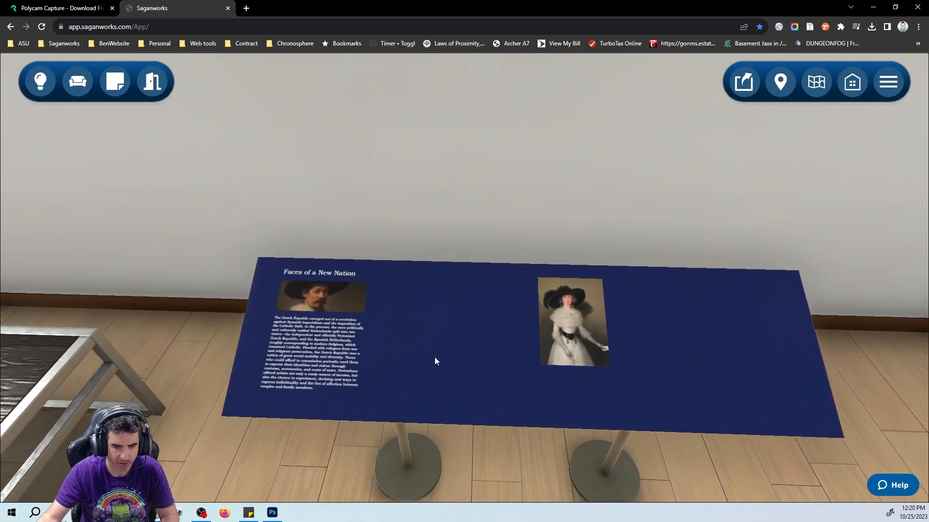
pyautogui.click(436, 423)
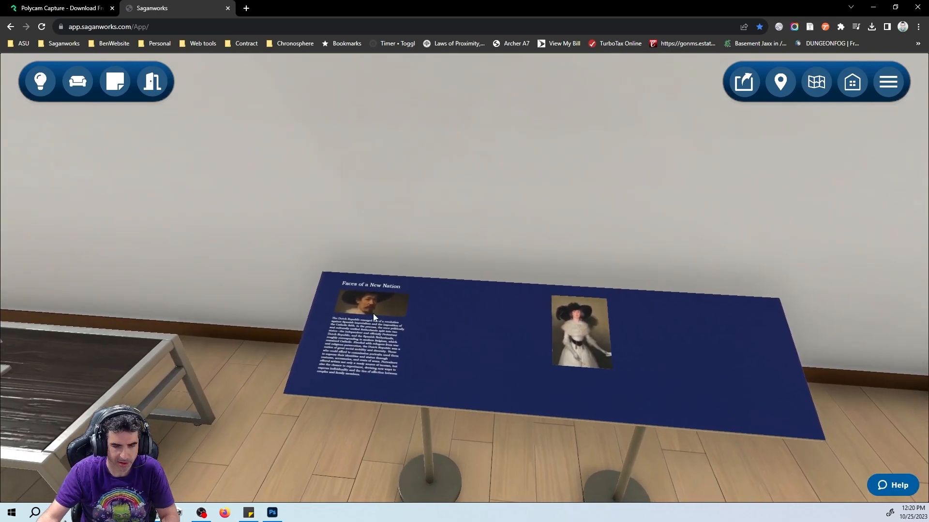
pyautogui.moveTo(598, 335); pyautogui.dragTo(459, 324)
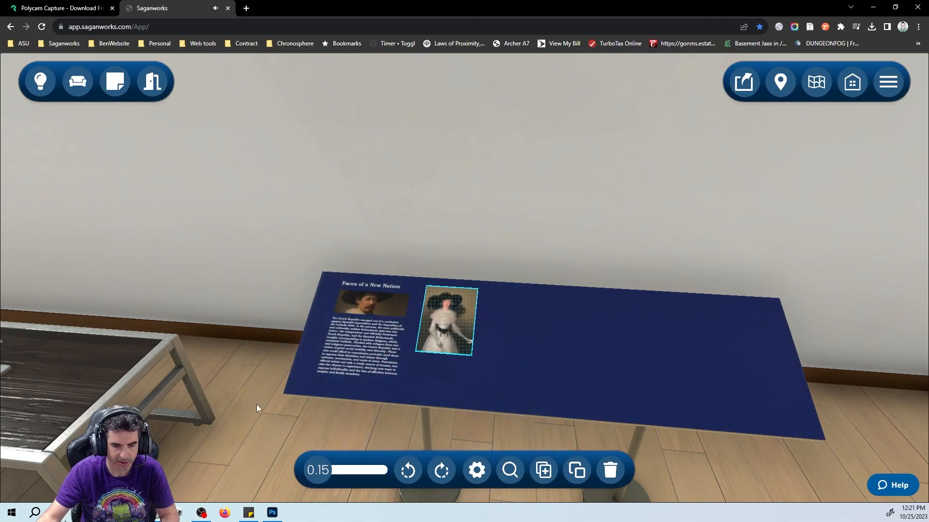
pyautogui.click(256, 404)
# Go to the "Let's Customize!" seating area and recolor the left armchair's cushions a pale pinkish white
pyautogui.moveTo(324, 456); pyautogui.dragTo(336, 364)
pyautogui.press('s')
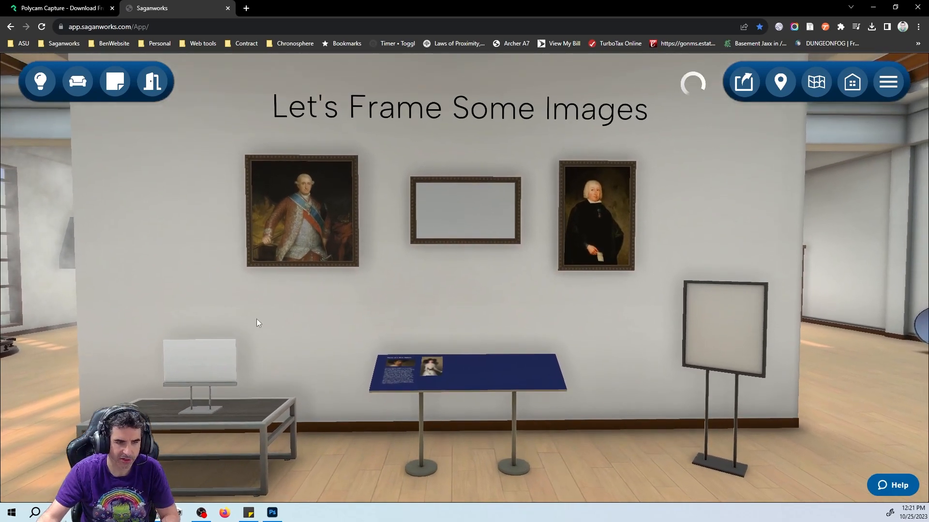
pyautogui.moveTo(248, 322)
pyautogui.mouseDown()
pyautogui.moveTo(498, 373)
pyautogui.moveTo(639, 366)
pyautogui.mouseUp()
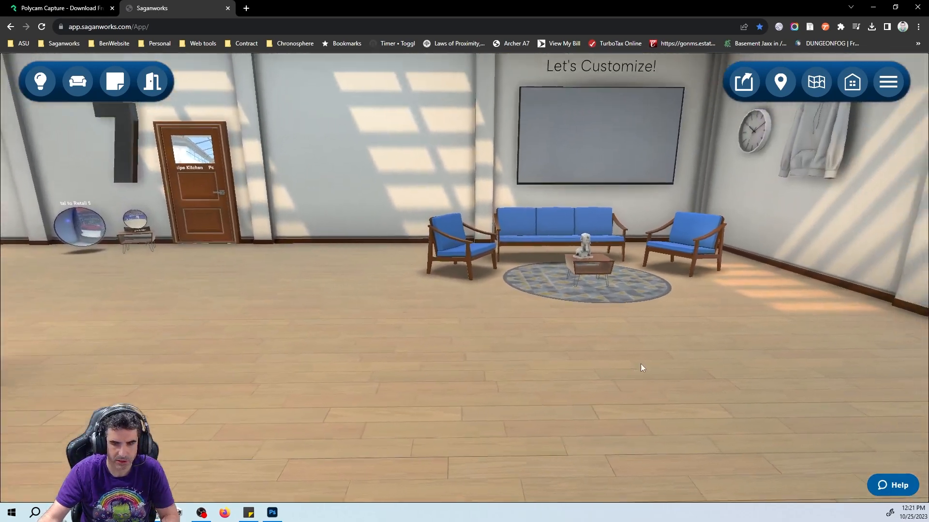
pyautogui.click(524, 414)
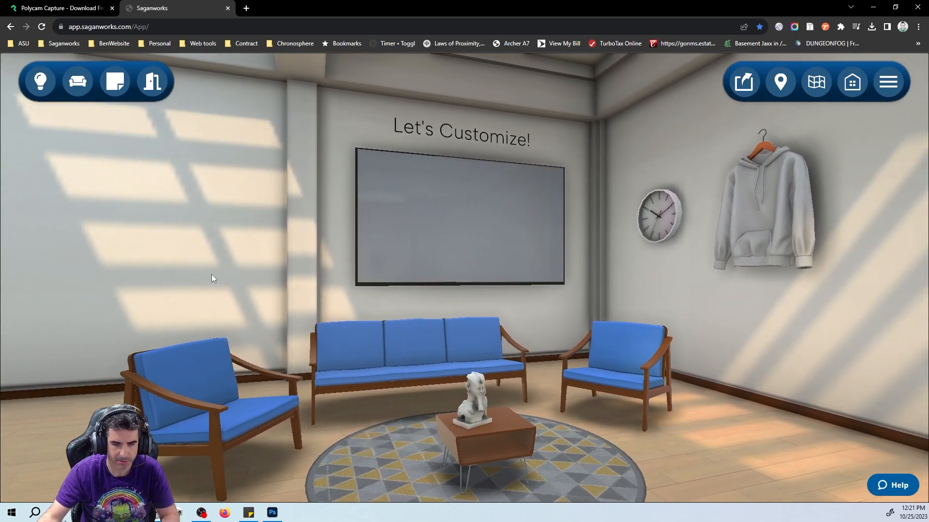
pyautogui.moveTo(210, 274); pyautogui.dragTo(247, 288)
pyautogui.click(185, 342)
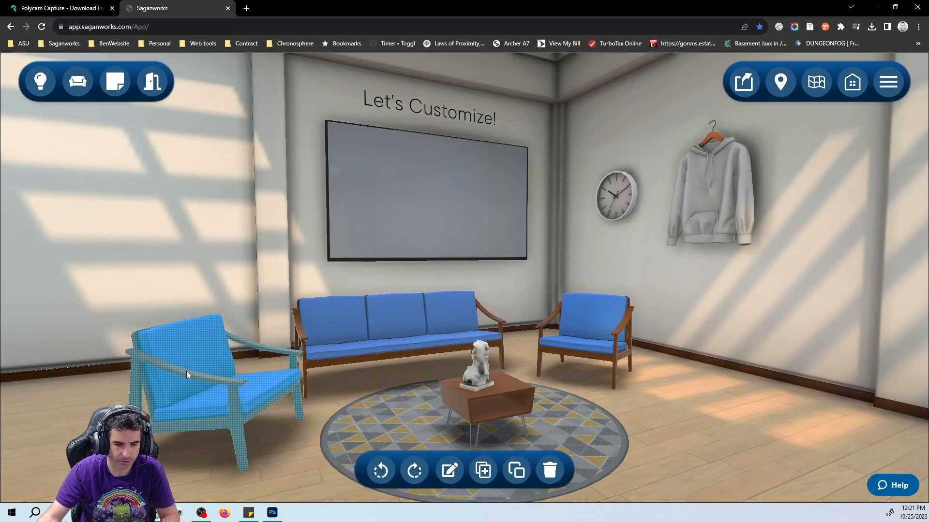
pyautogui.click(454, 481)
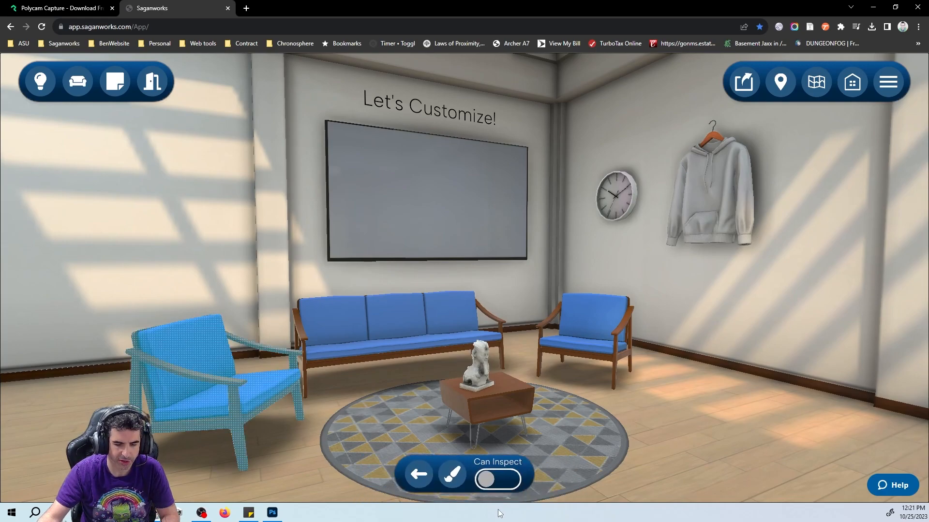
pyautogui.click(454, 478)
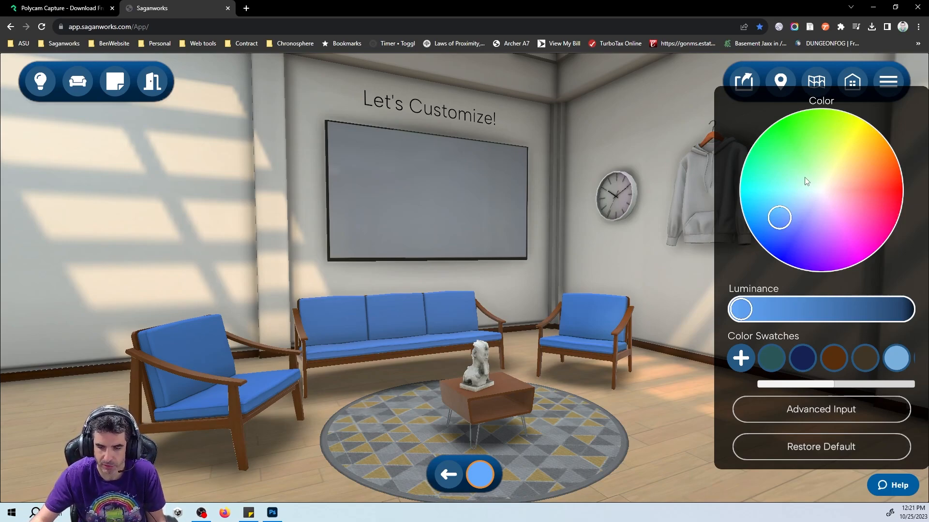
pyautogui.moveTo(779, 218); pyautogui.dragTo(825, 195)
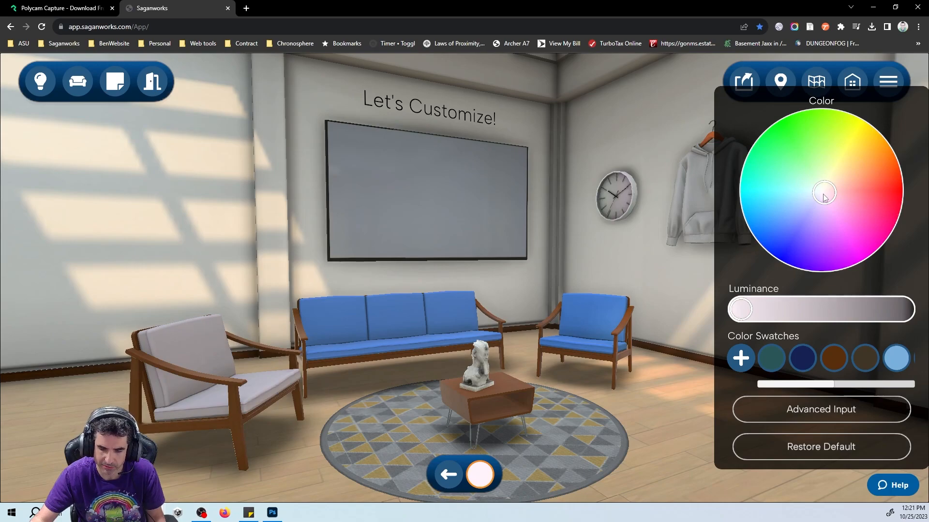
# Examine the RGB, HSV and hex inputs for the armchair's color, then return to the color wheel
pyautogui.click(826, 415)
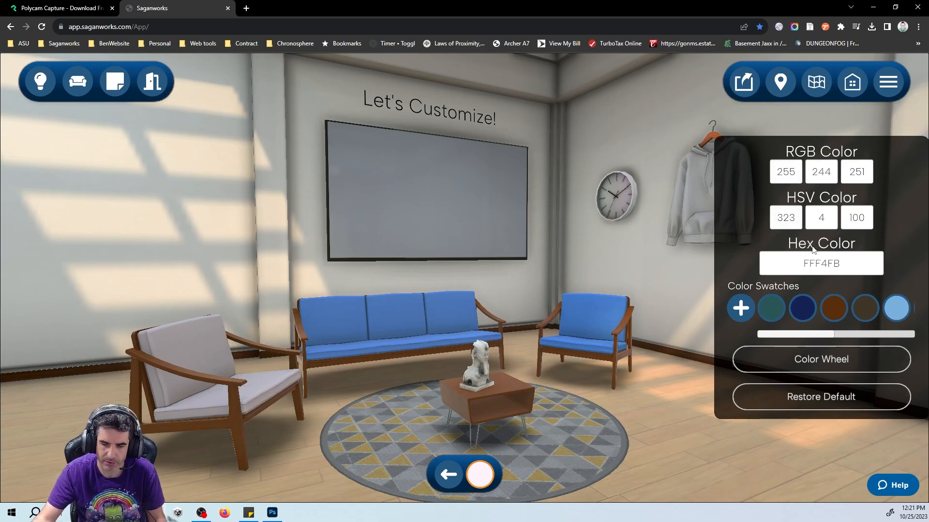
pyautogui.moveTo(795, 335)
pyautogui.mouseDown()
pyautogui.moveTo(885, 335)
pyautogui.moveTo(784, 338)
pyautogui.mouseUp()
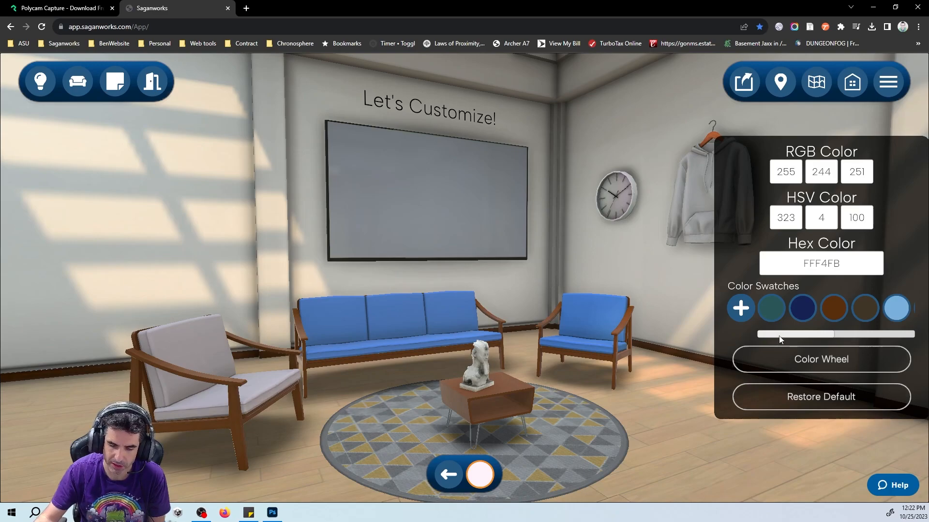
pyautogui.click(806, 361)
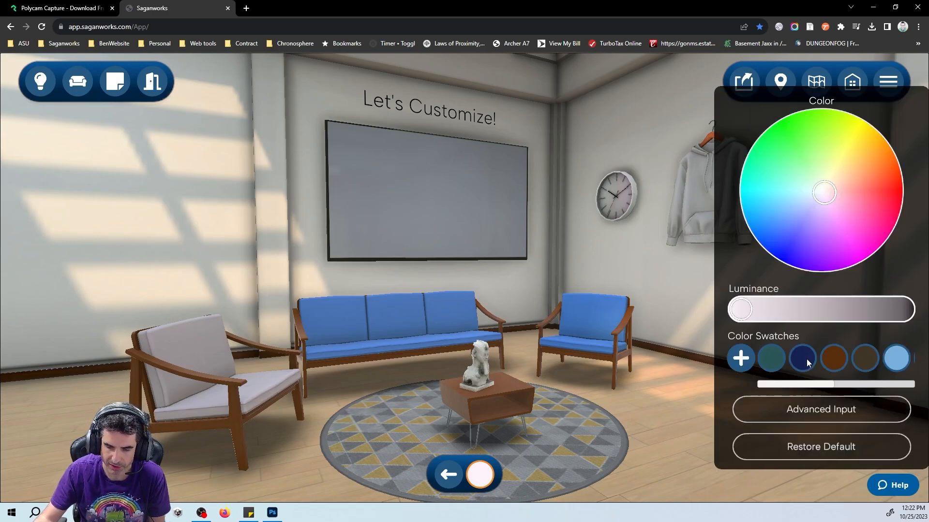
# Set the left armchair's cushions to a dark red by adjusting hue and luminance, and save that color as a swatch
pyautogui.moveTo(811, 226); pyautogui.dragTo(778, 211)
pyautogui.moveTo(741, 309); pyautogui.dragTo(841, 319)
pyautogui.moveTo(855, 211); pyautogui.dragTo(881, 207)
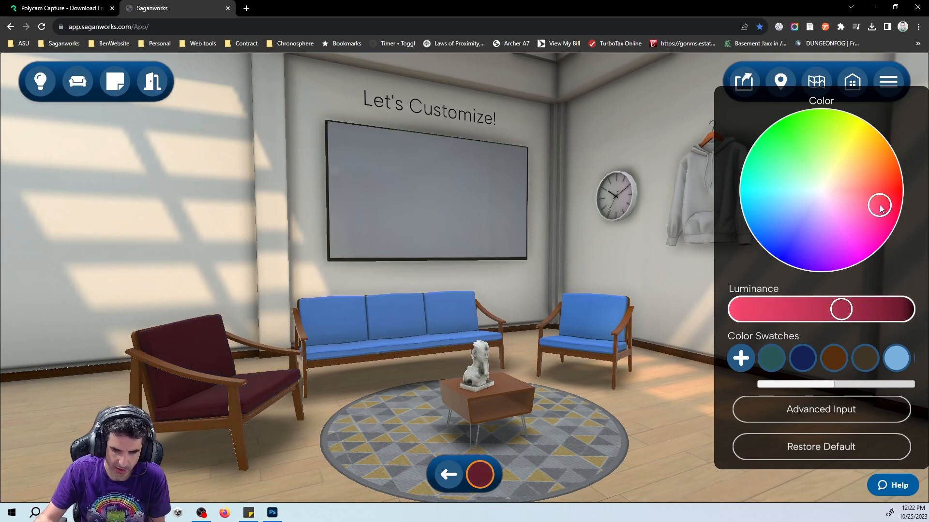
pyautogui.moveTo(822, 300)
pyautogui.mouseDown()
pyautogui.moveTo(870, 307)
pyautogui.moveTo(790, 309)
pyautogui.moveTo(813, 310)
pyautogui.mouseUp()
pyautogui.moveTo(879, 206); pyautogui.dragTo(895, 204)
pyautogui.moveTo(815, 314); pyautogui.dragTo(834, 314)
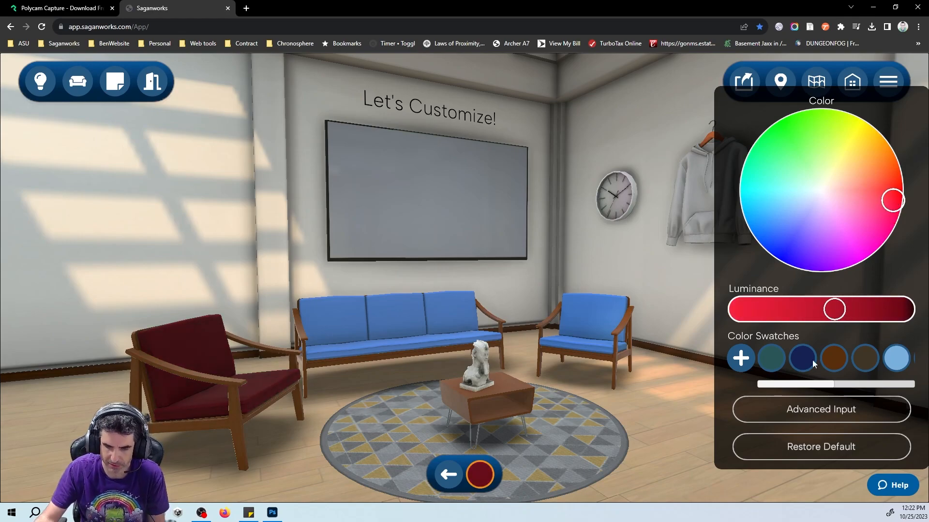
pyautogui.click(739, 359)
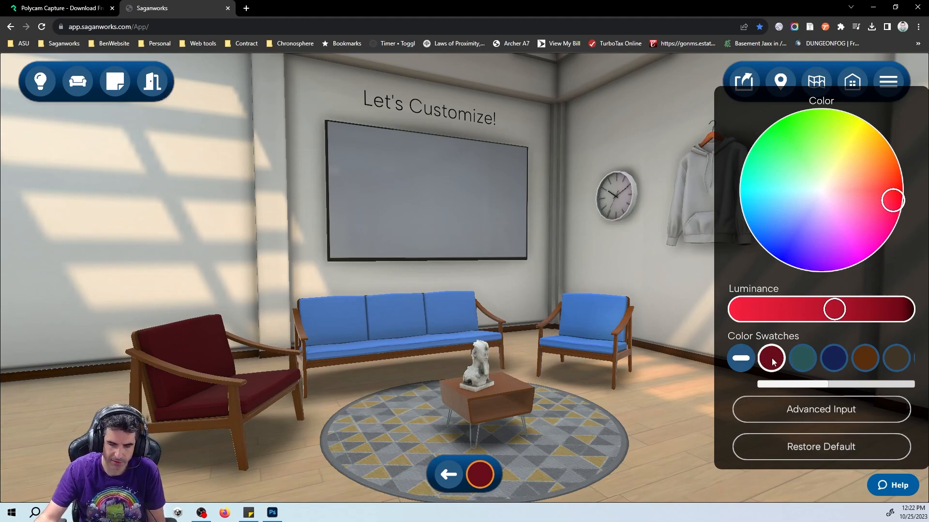
# Apply the saved dark red swatch to the cushions of the blue three-seat sofa
pyautogui.click(374, 336)
pyautogui.click(447, 475)
pyautogui.click(462, 472)
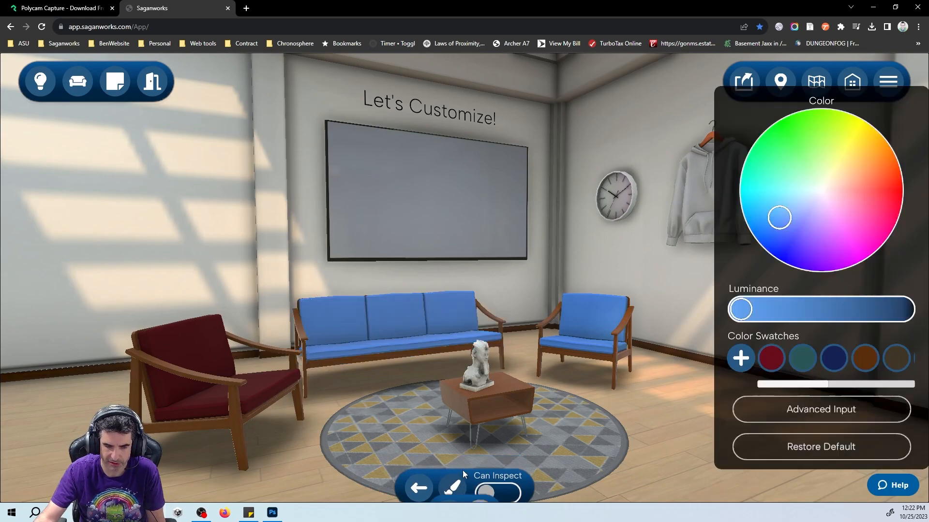
pyautogui.click(770, 358)
# Apply the saved dark red swatch to the cushions of the right armchair
pyautogui.click(583, 334)
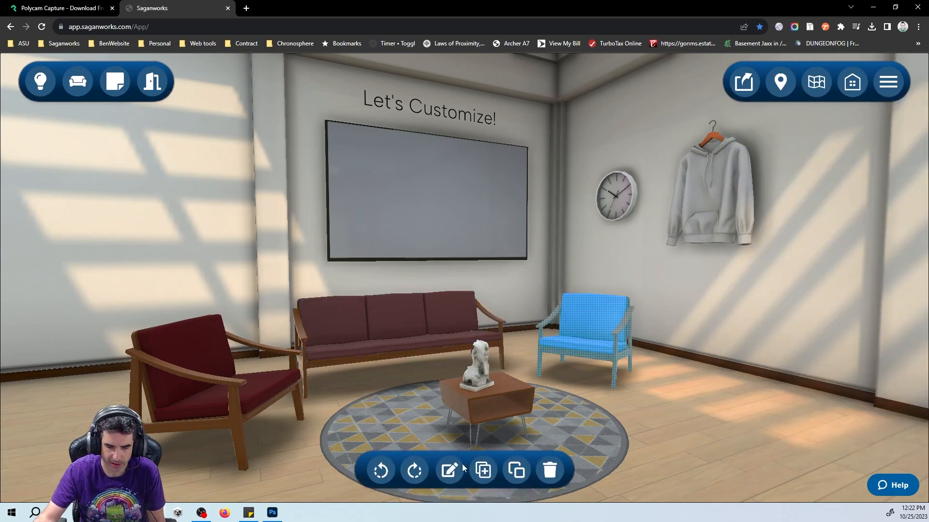
pyautogui.click(449, 475)
pyautogui.click(462, 472)
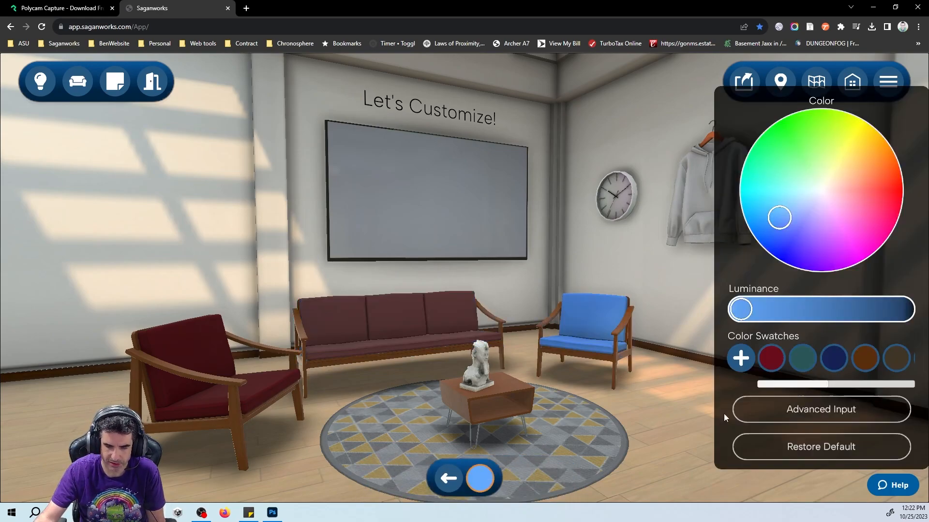
pyautogui.click(771, 358)
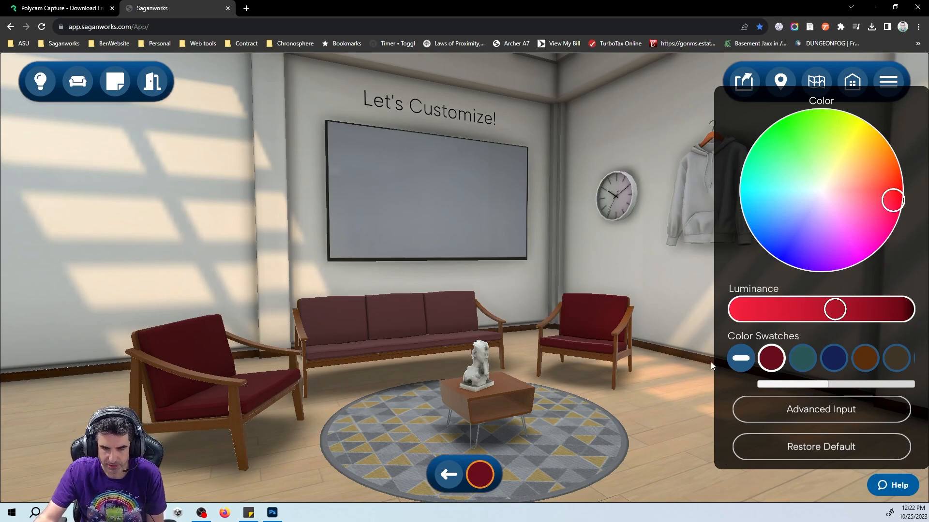
pyautogui.click(445, 467)
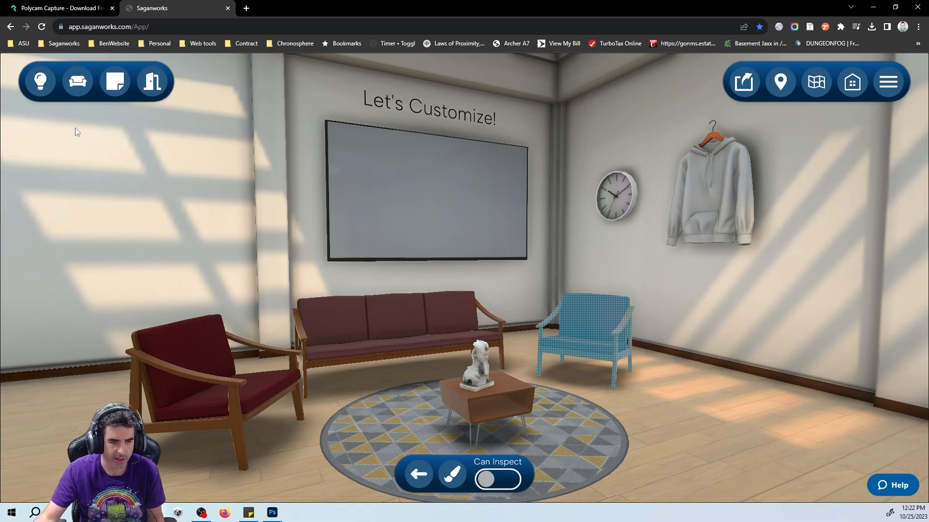
pyautogui.click(43, 80)
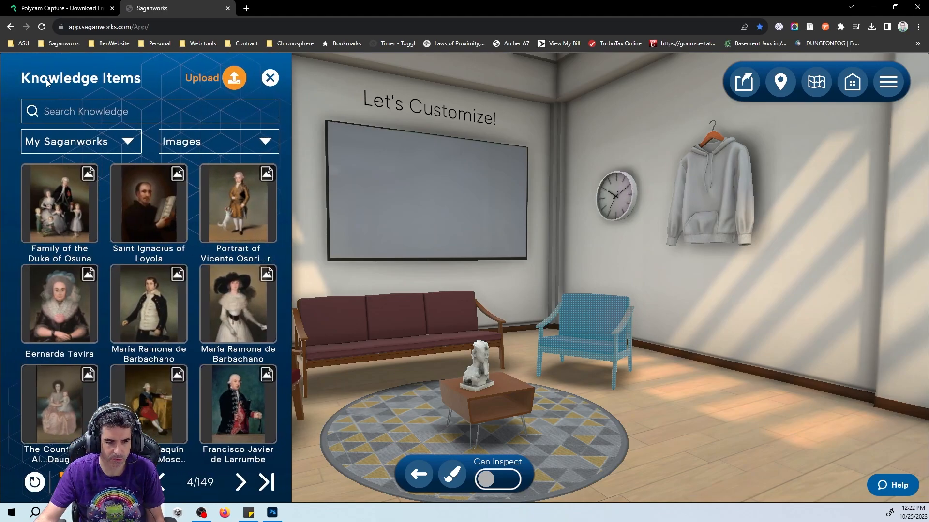
pyautogui.click(244, 142)
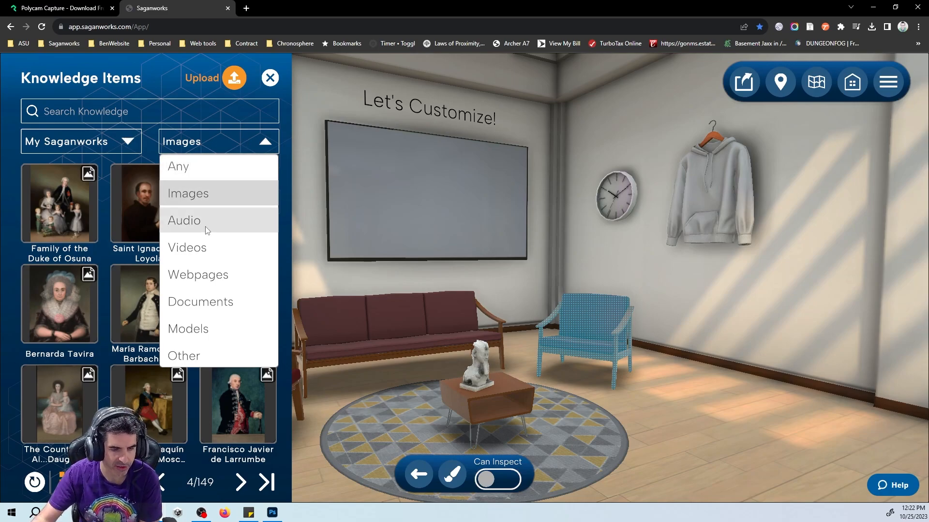
pyautogui.click(203, 249)
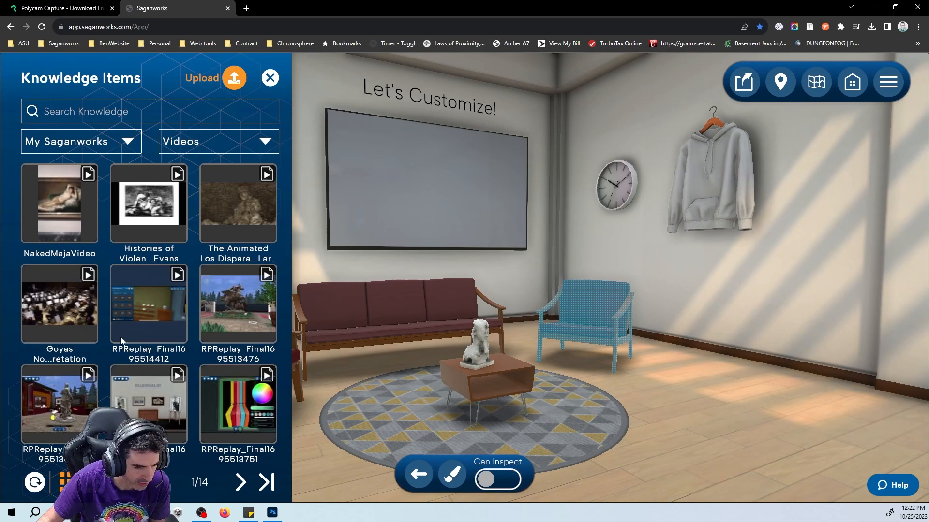
pyautogui.moveTo(235, 410); pyautogui.dragTo(417, 199)
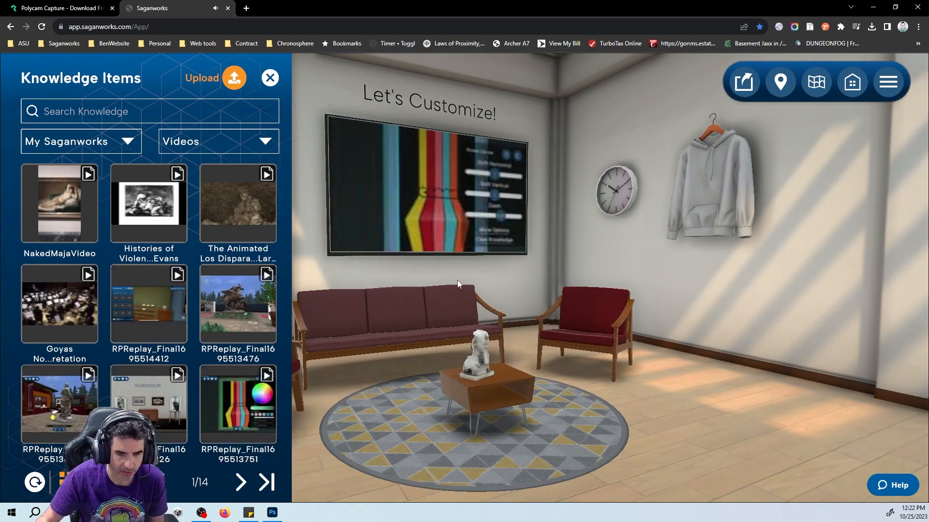
pyautogui.click(497, 271)
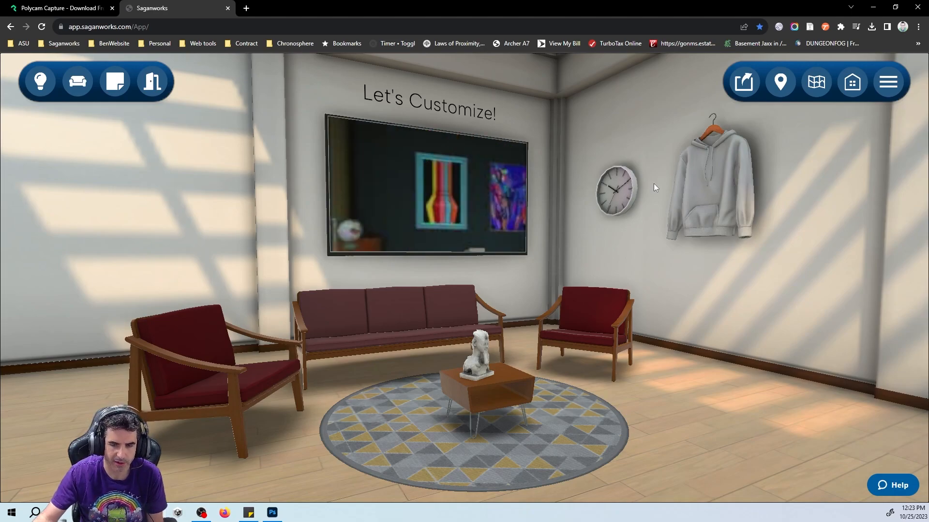
# Recolor the hanging hoodie with the navy blue swatch and place the Michigan Wolverines logo on its front
pyautogui.click(734, 185)
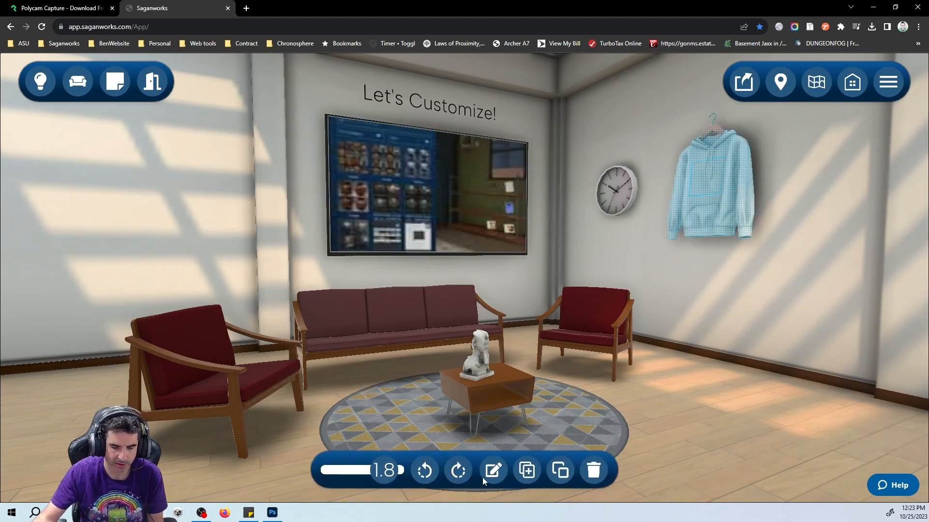
pyautogui.click(482, 476)
pyautogui.click(375, 474)
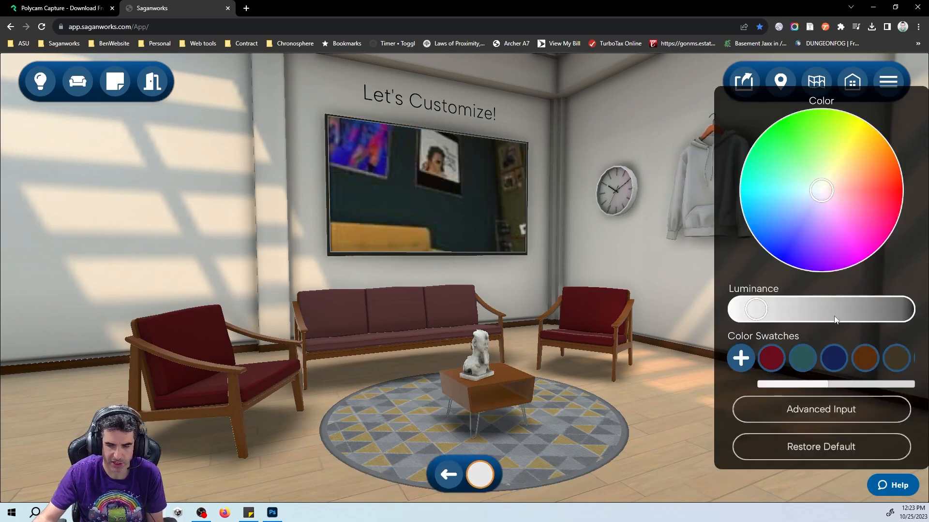
pyautogui.click(833, 357)
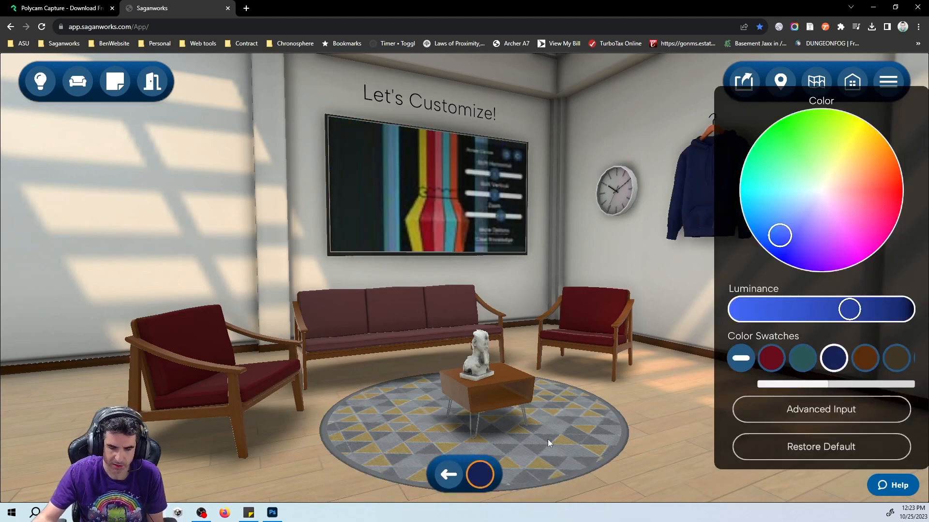
pyautogui.click(449, 475)
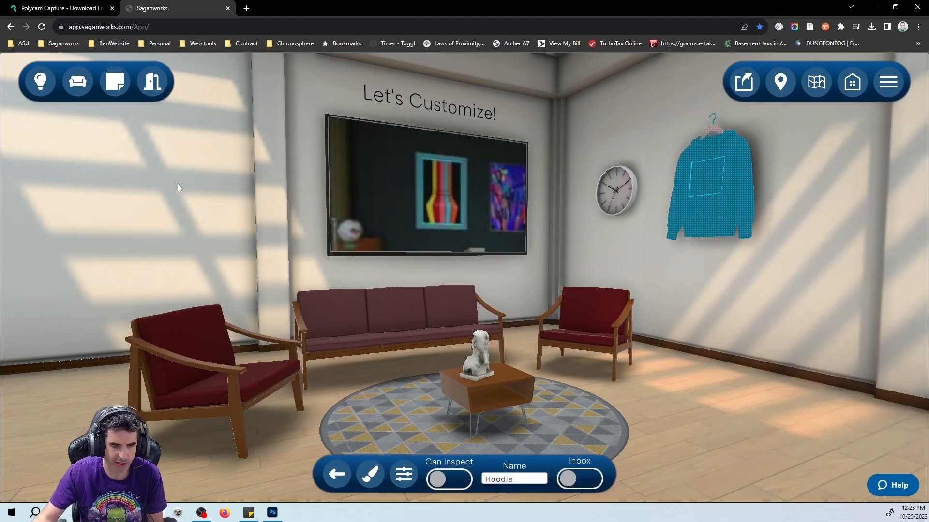
pyautogui.click(144, 183)
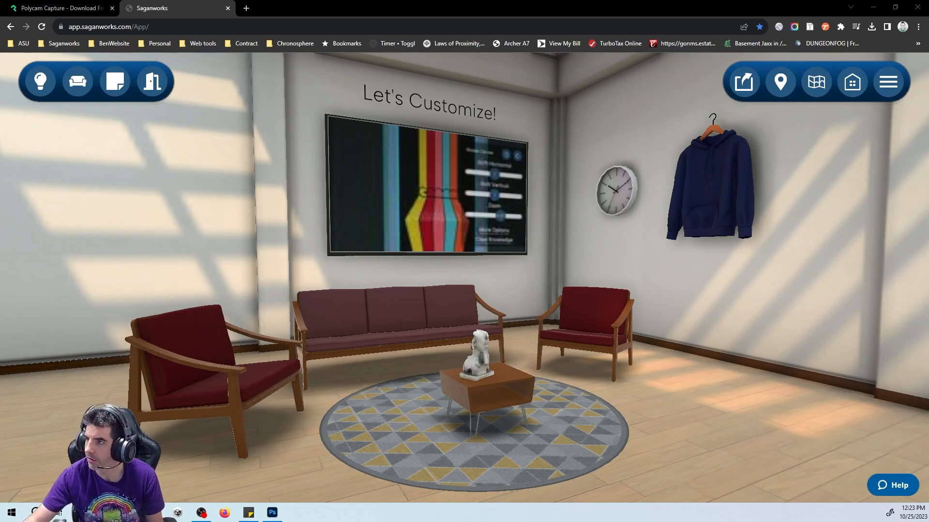
pyautogui.moveTo(155, 73); pyautogui.dragTo(710, 209)
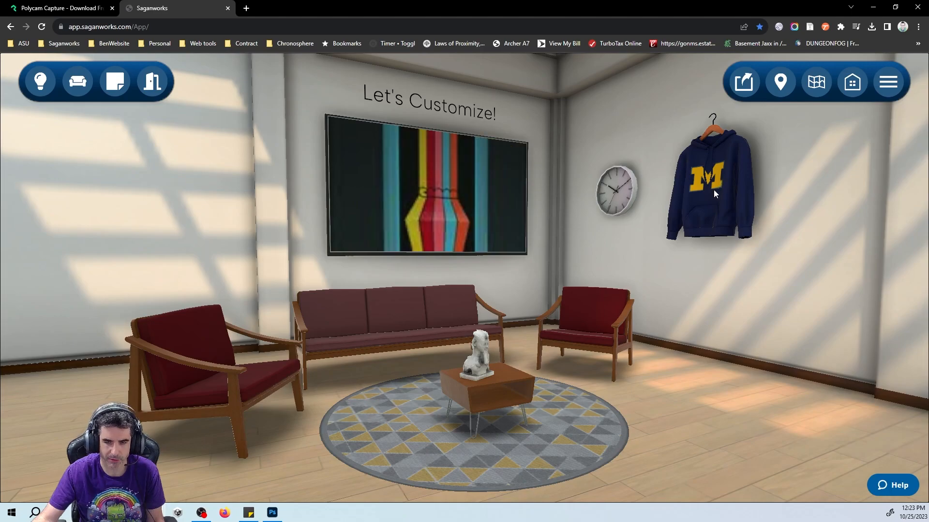
# Filter the knowledge items to Images and place the Michigan Wolverines logo on the wall clock
pyautogui.click(40, 82)
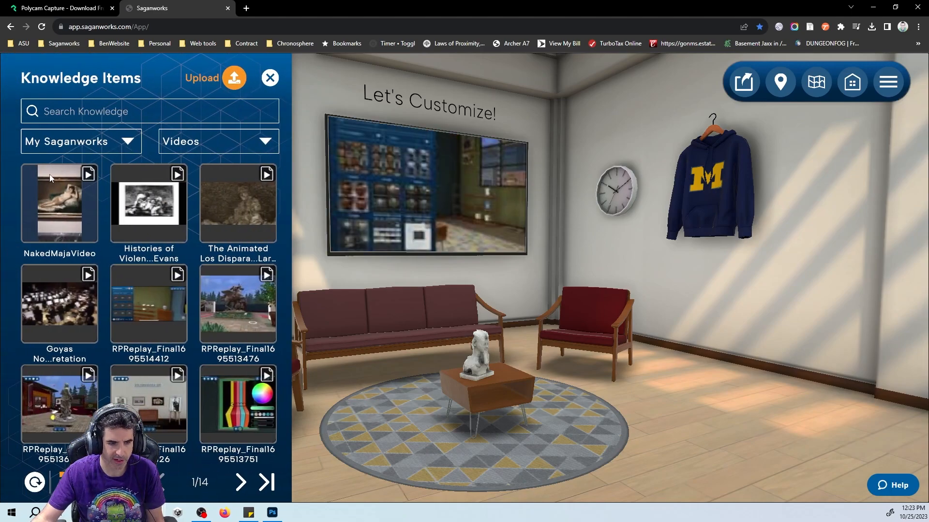
pyautogui.click(252, 140)
pyautogui.click(187, 193)
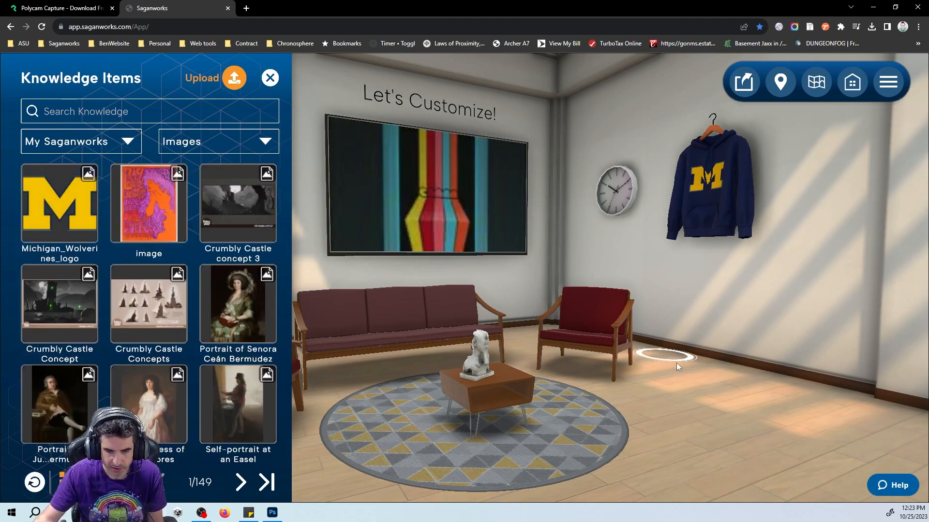
pyautogui.moveTo(77, 208); pyautogui.dragTo(618, 199)
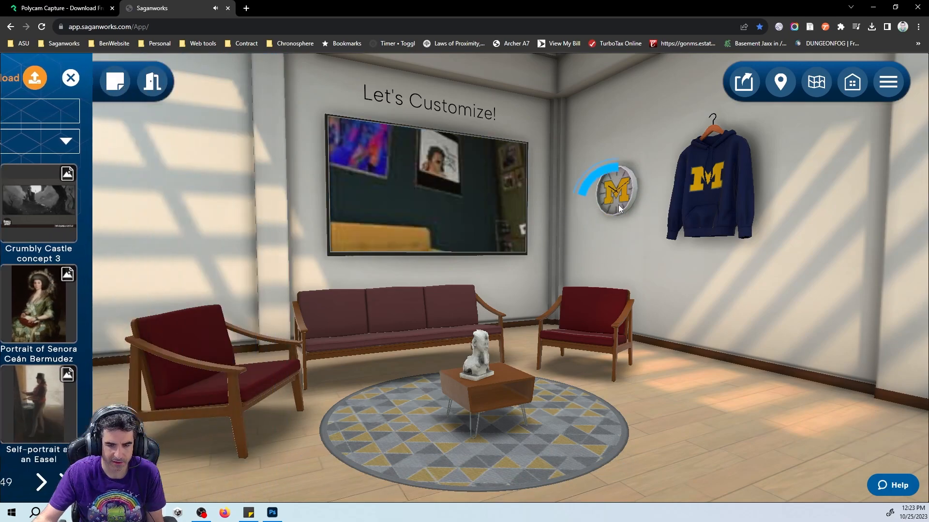
# Recolor the customizable wall clock with the navy blue swatch
pyautogui.click(494, 487)
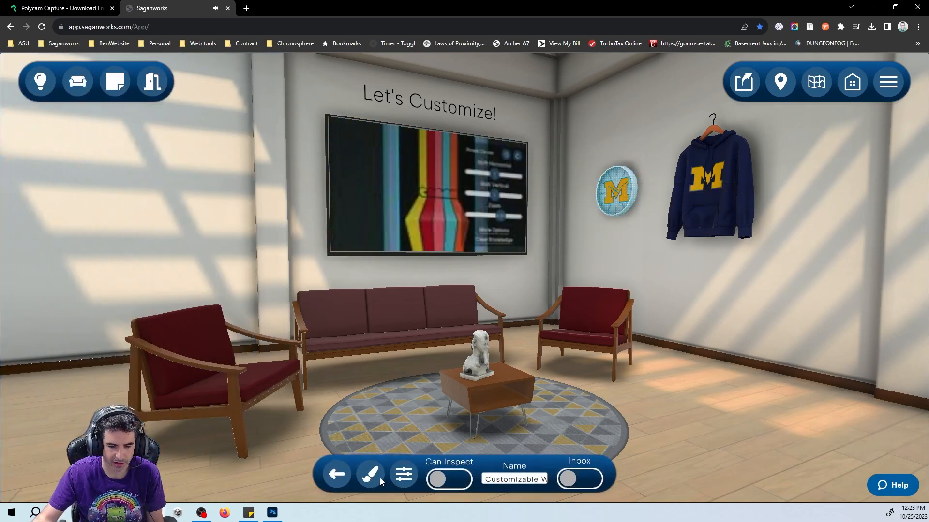
pyautogui.click(371, 479)
pyautogui.click(833, 358)
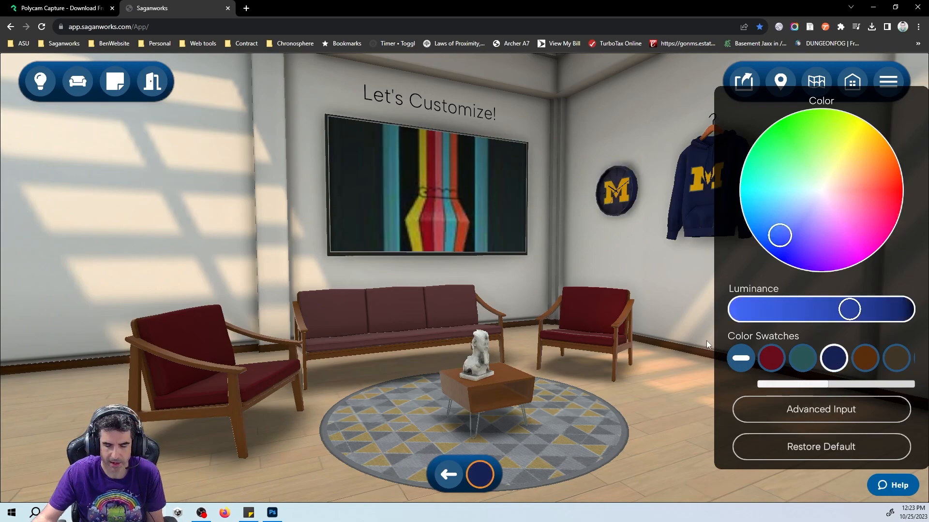
pyautogui.click(675, 405)
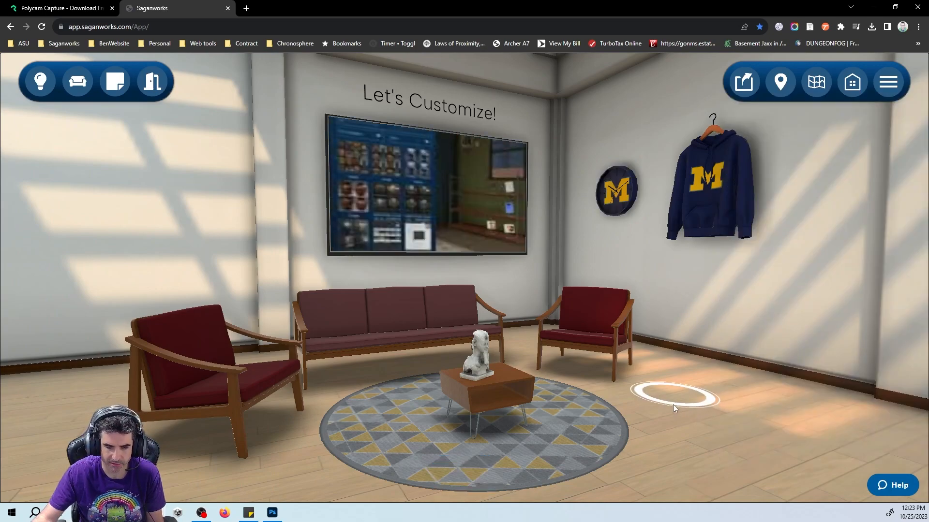
# Apply the dark red swatch to the round rug's first color, replacing the yellow triangles
pyautogui.click(425, 430)
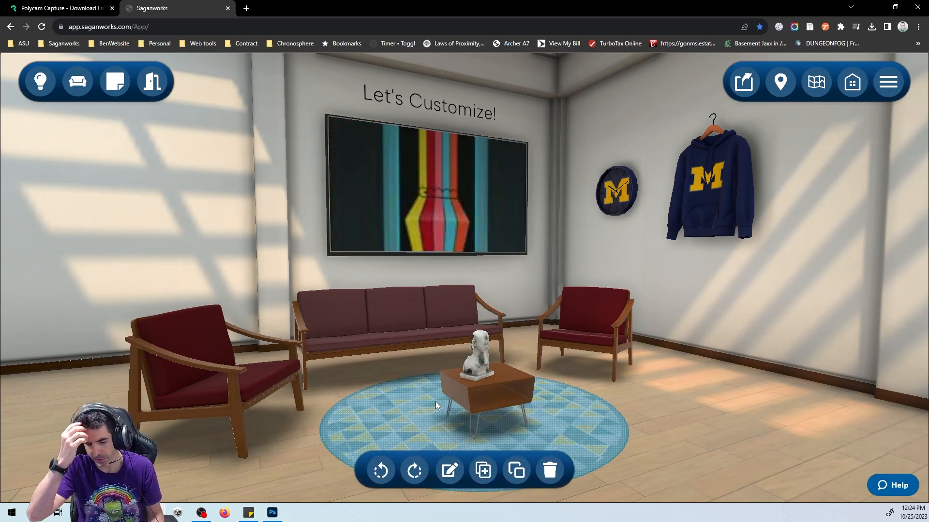
pyautogui.click(452, 472)
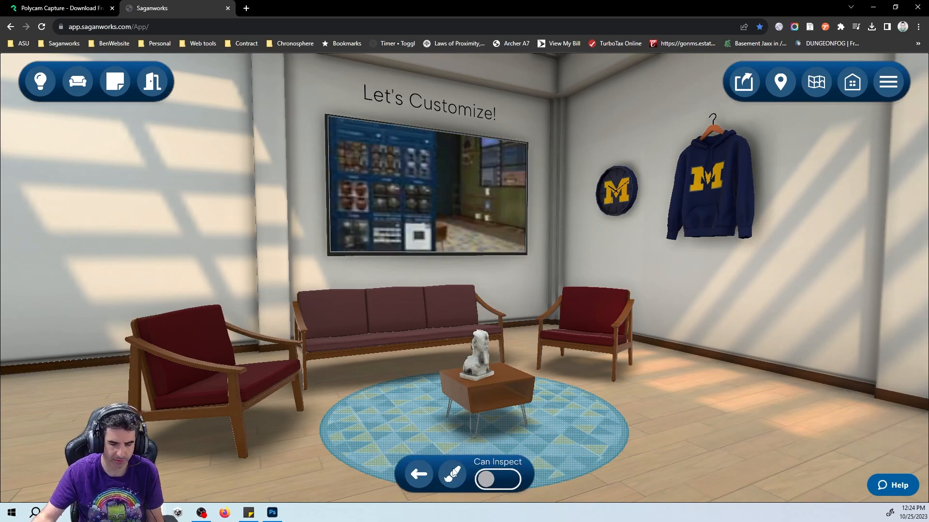
pyautogui.click(453, 476)
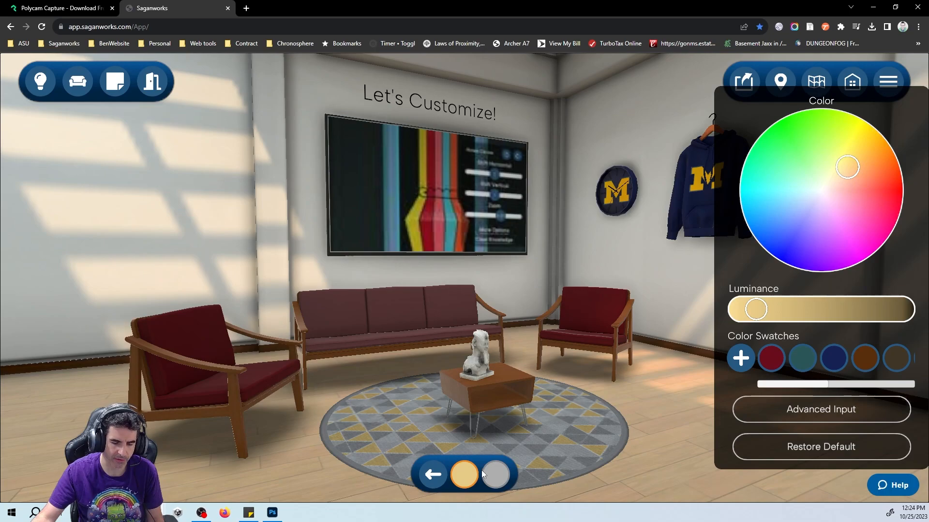
pyautogui.click(501, 477)
pyautogui.click(466, 477)
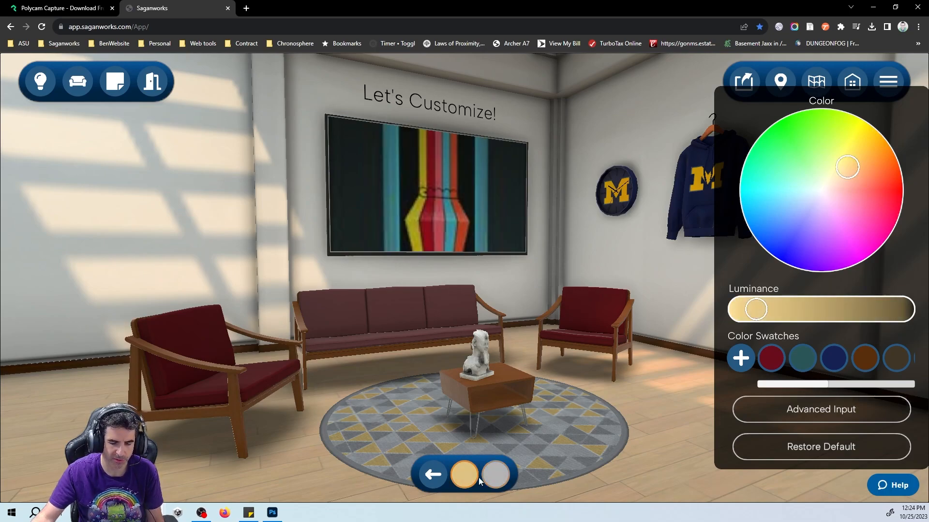
pyautogui.click(486, 478)
pyautogui.click(466, 476)
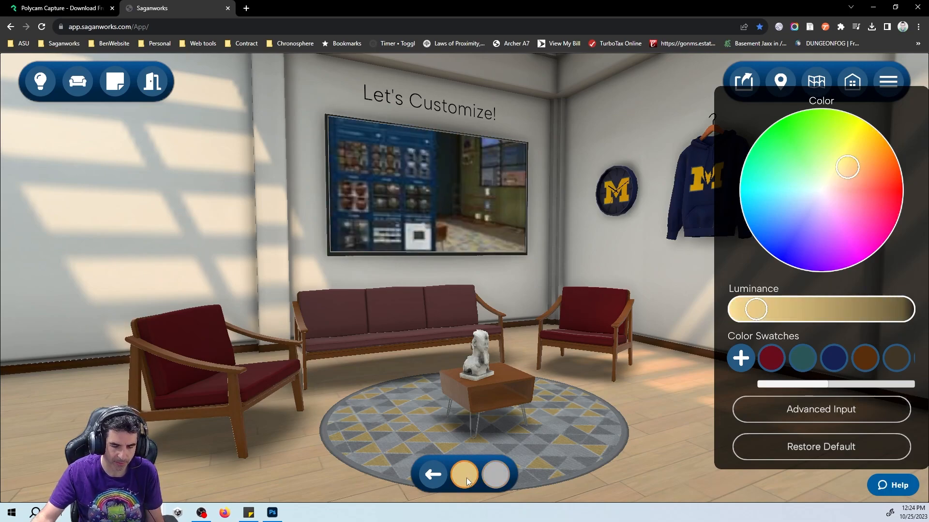
pyautogui.click(775, 359)
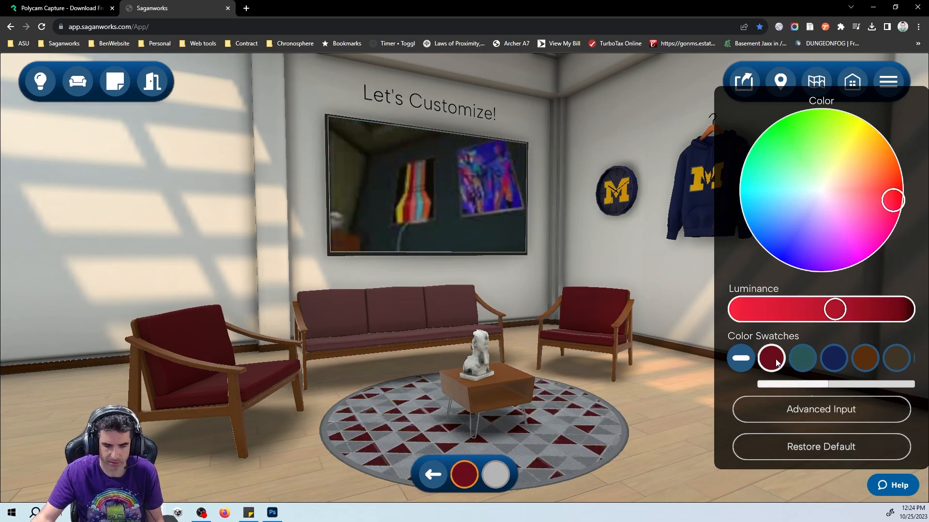
# Change the rug's second color to a light beige, starting from the brown swatch and adjusting luminance and hue
pyautogui.click(503, 481)
pyautogui.click(863, 359)
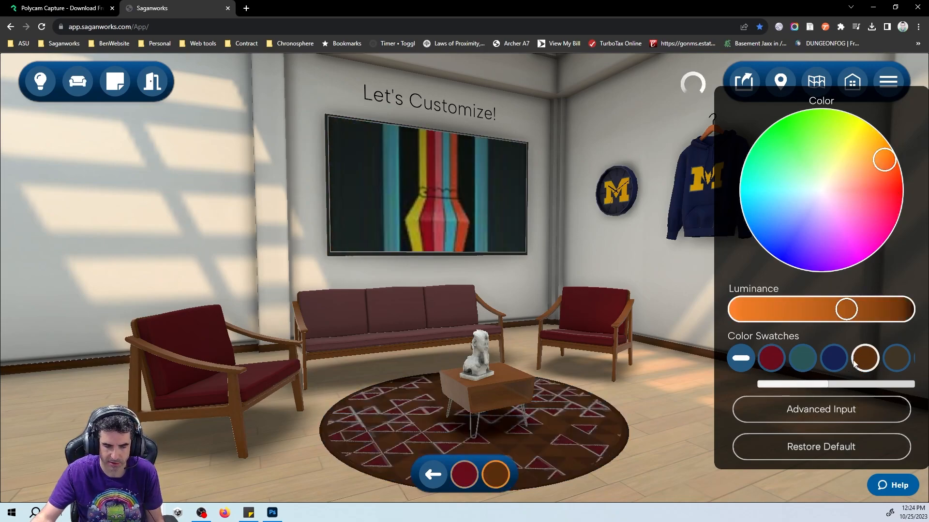
pyautogui.moveTo(802, 314); pyautogui.dragTo(768, 309)
pyautogui.click(857, 162)
pyautogui.moveTo(856, 161); pyautogui.dragTo(842, 181)
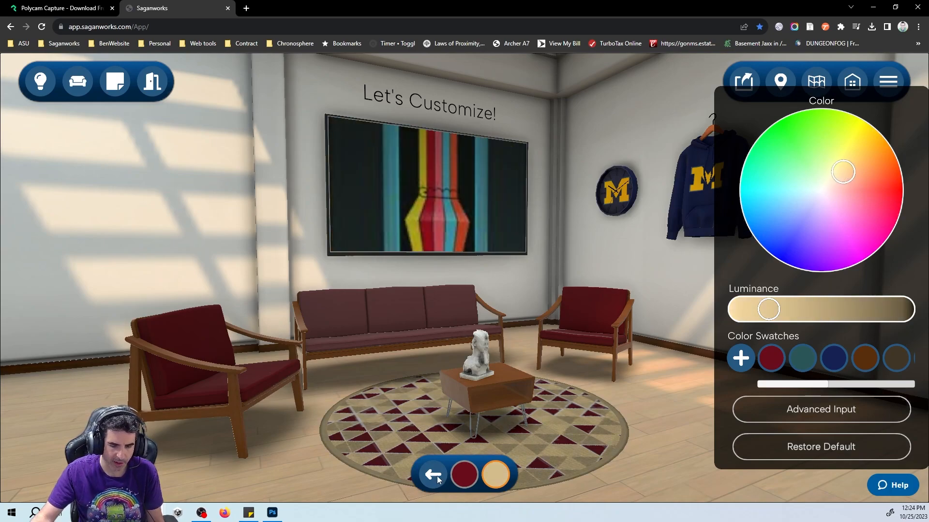
pyautogui.click(439, 477)
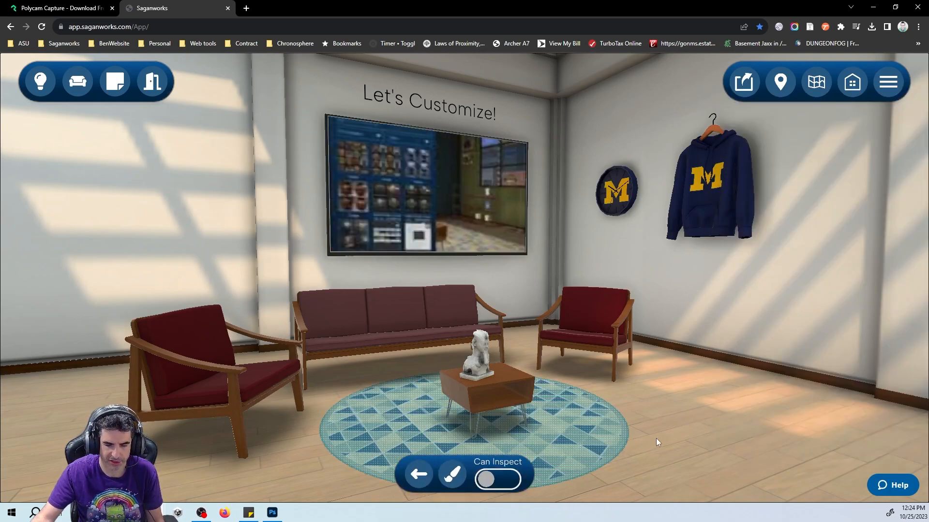
pyautogui.click(656, 438)
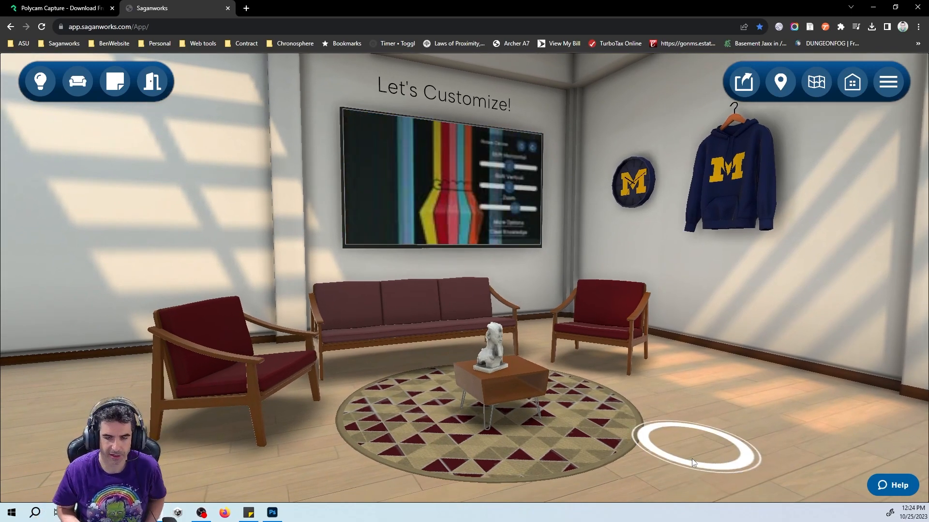
# Turn around in the room to face the "What Else Can We Do?" wall and the pharaoh bust
pyautogui.moveTo(653, 441); pyautogui.dragTo(669, 437)
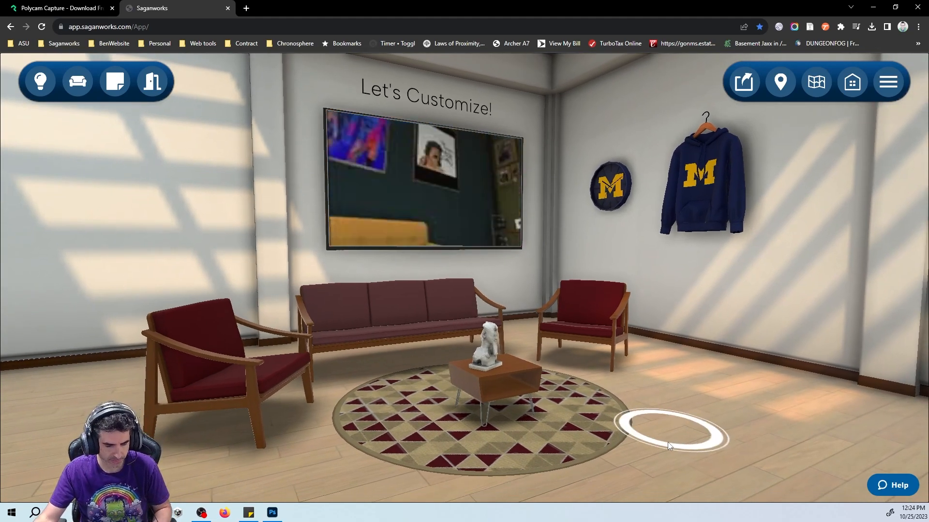
pyautogui.click(659, 444)
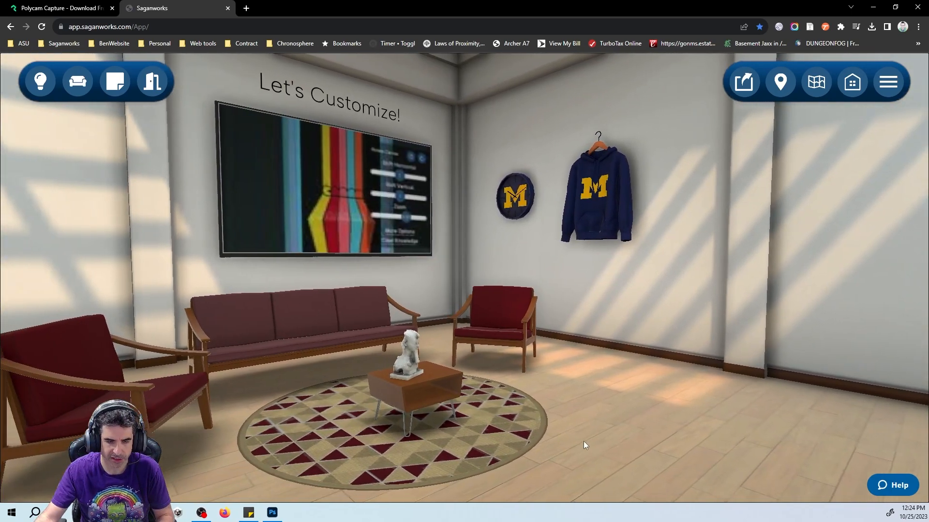
pyautogui.moveTo(584, 441); pyautogui.dragTo(551, 442)
pyautogui.moveTo(650, 447); pyautogui.dragTo(588, 446)
pyautogui.moveTo(690, 446); pyautogui.dragTo(588, 446)
pyautogui.click(588, 446)
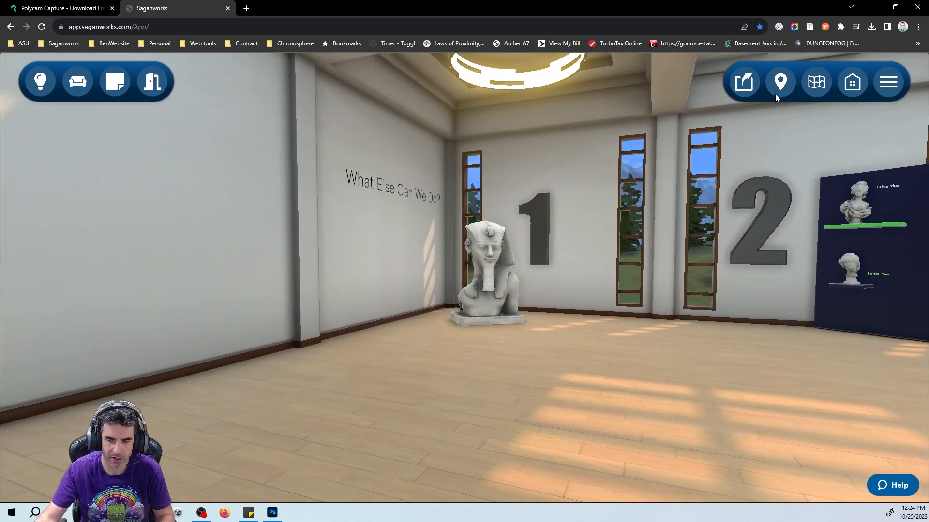
# Open the Demo Scene's tour manager and start viewing the Demo Tour
pyautogui.click(779, 89)
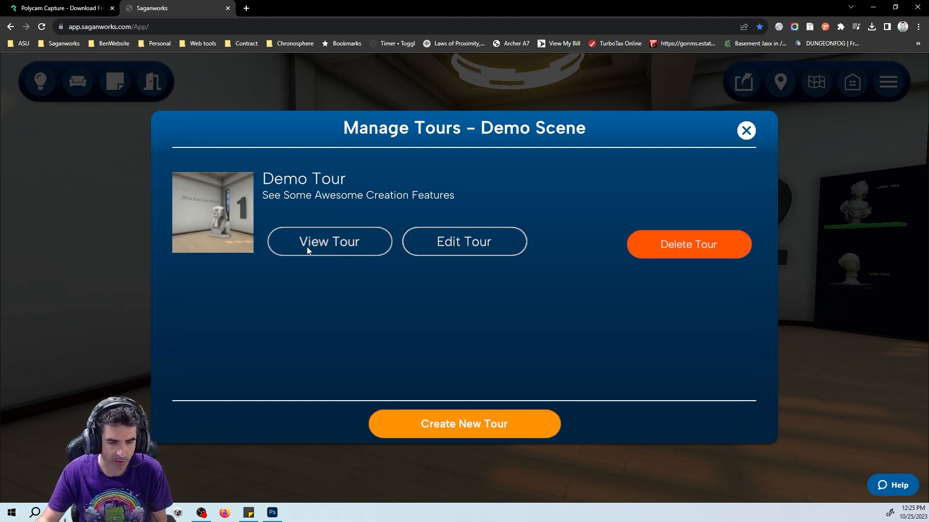
pyautogui.click(745, 131)
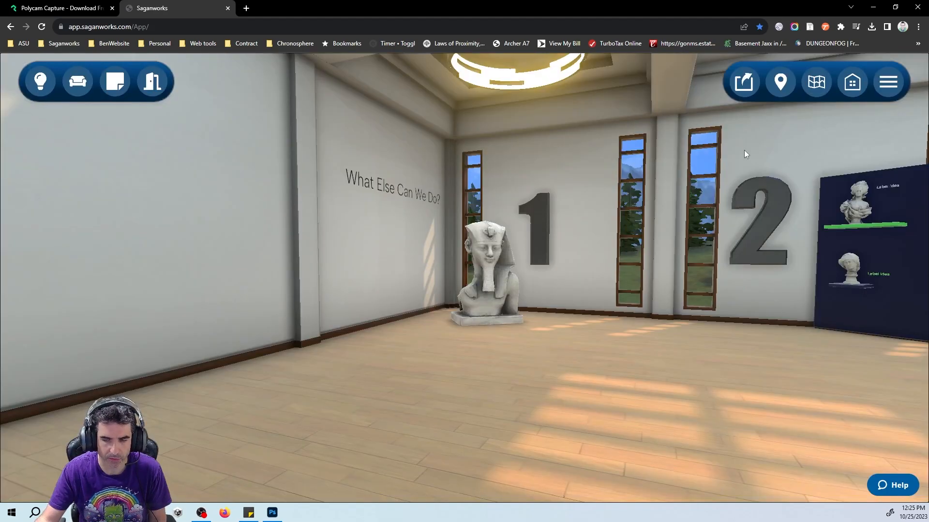
pyautogui.click(782, 83)
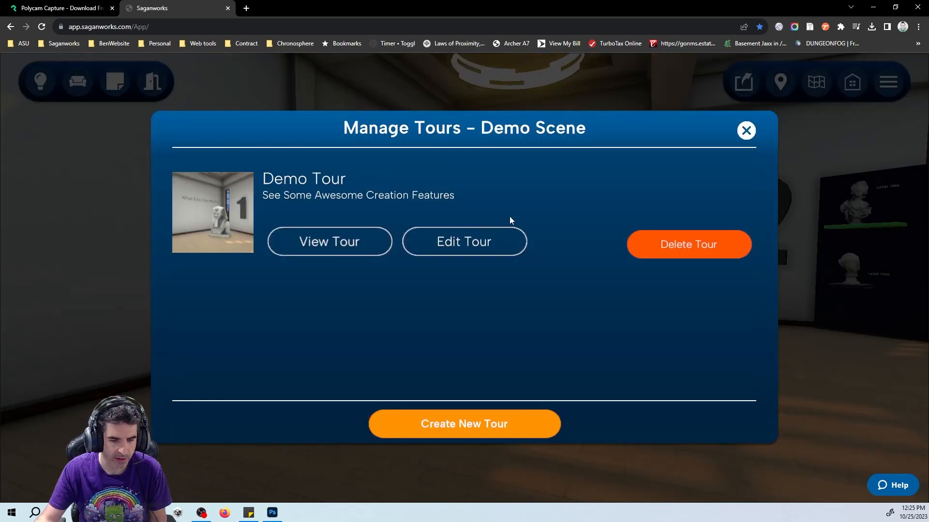
pyautogui.click(328, 247)
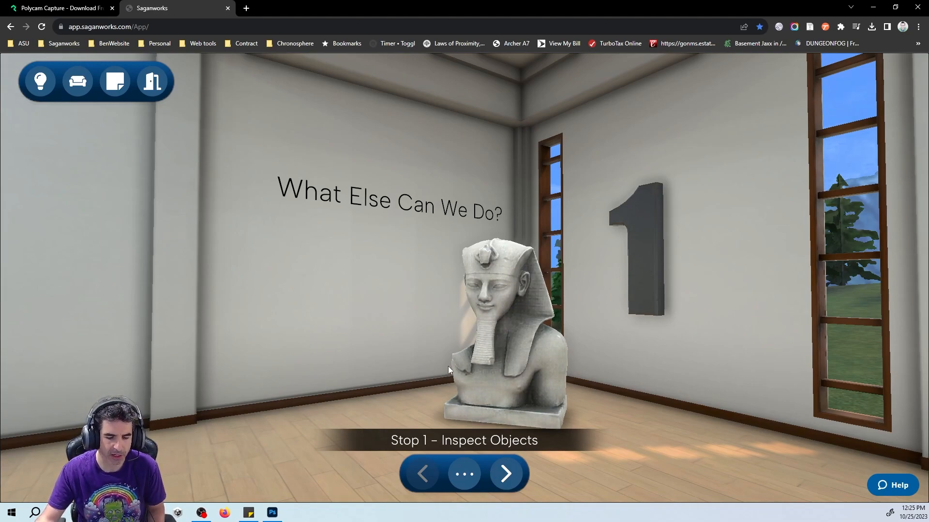
# Inspect the pharaoh statue at tour stop 1 up close, rotate it to see its side, and leave the inspection
pyautogui.click(483, 349)
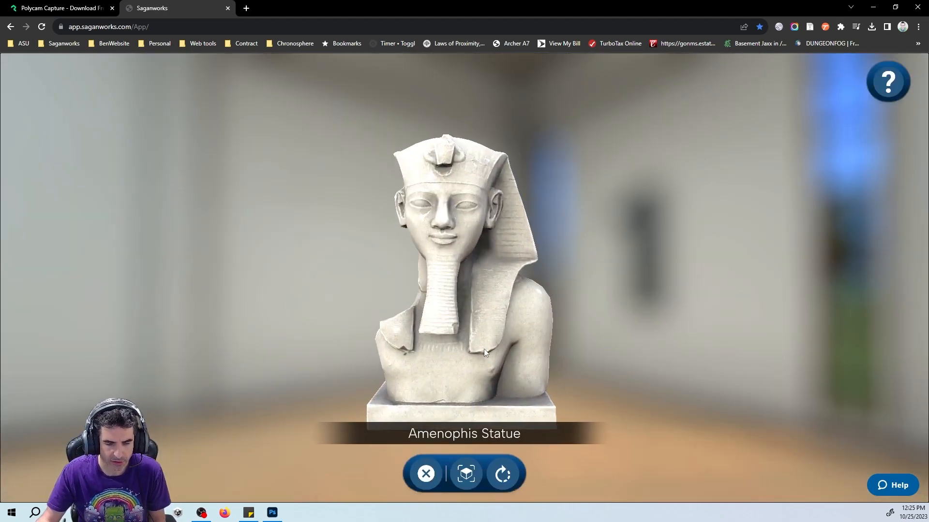
pyautogui.moveTo(340, 326); pyautogui.dragTo(506, 325)
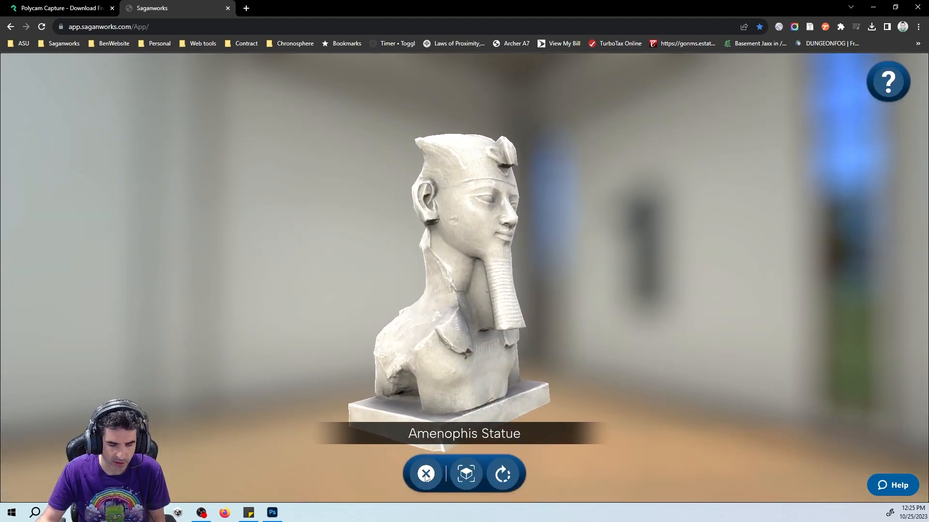
pyautogui.click(426, 473)
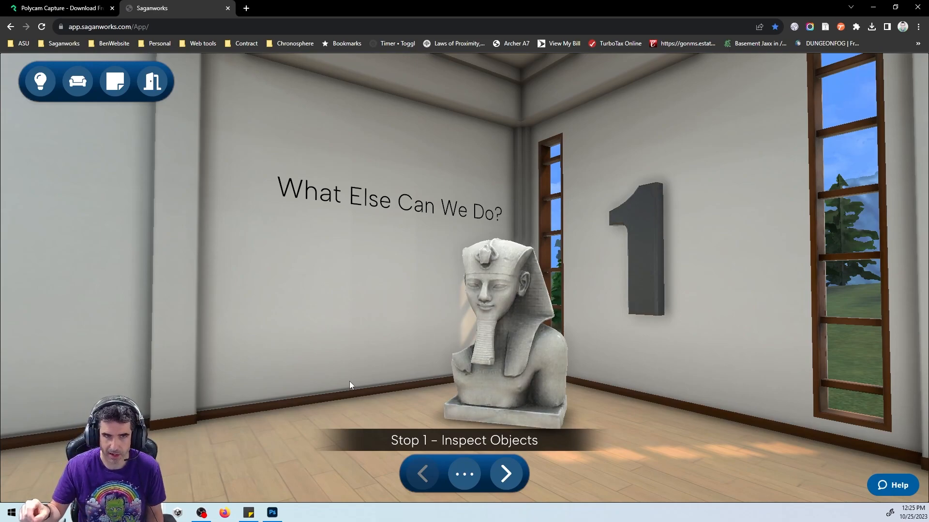
# Advance the tour through the labels, animated stands and special effects stops to Dynamic Lights, and view the spotlight above the 5
pyautogui.click(505, 473)
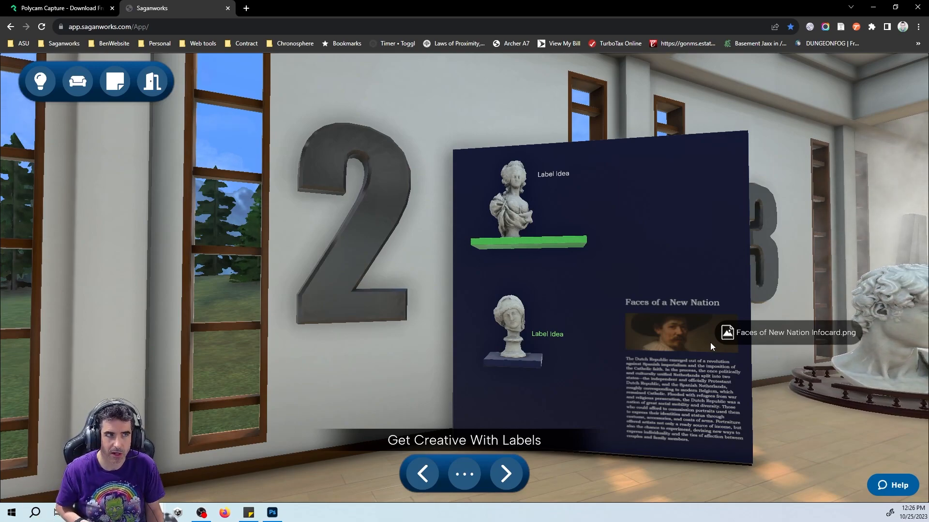
pyautogui.click(509, 475)
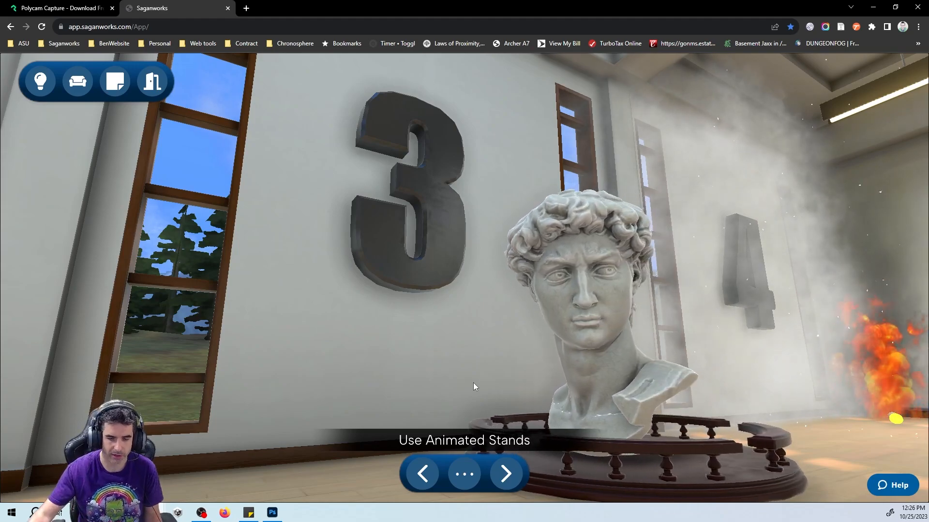
pyautogui.click(502, 474)
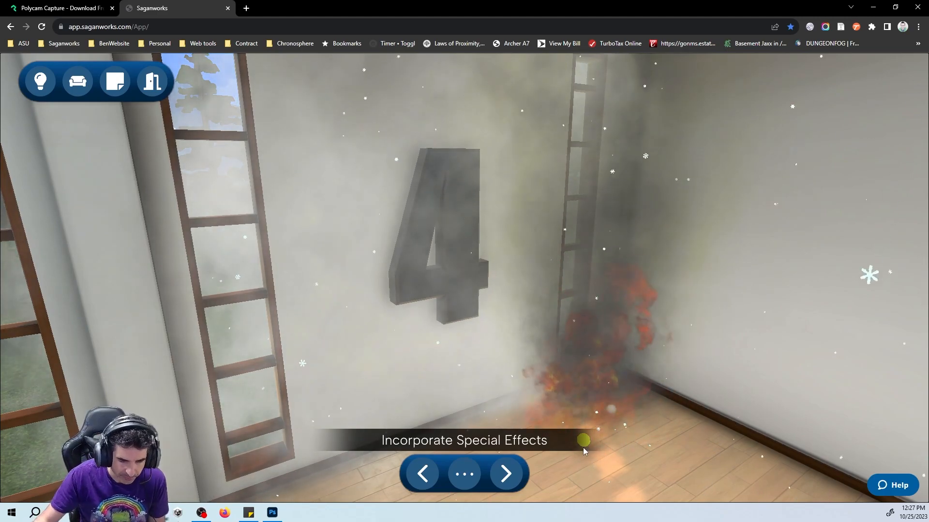
pyautogui.click(515, 474)
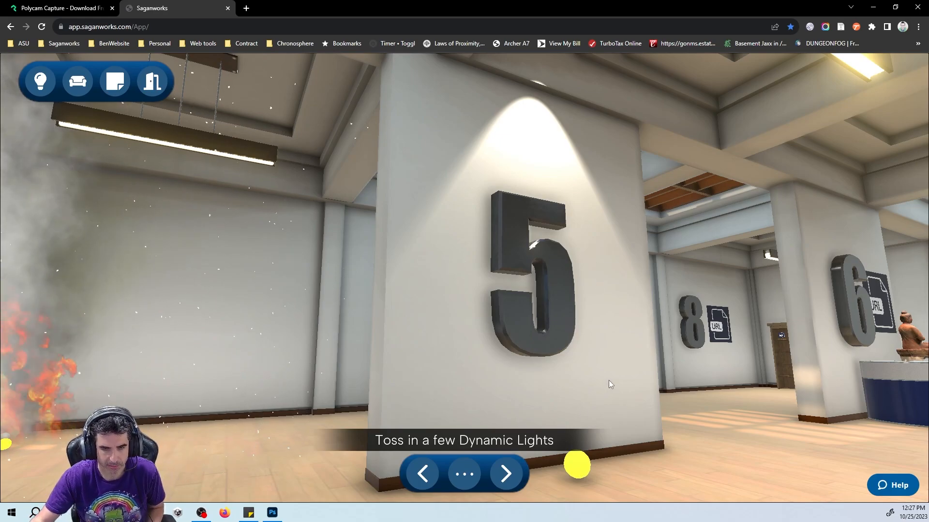
pyautogui.moveTo(609, 380); pyautogui.dragTo(605, 353)
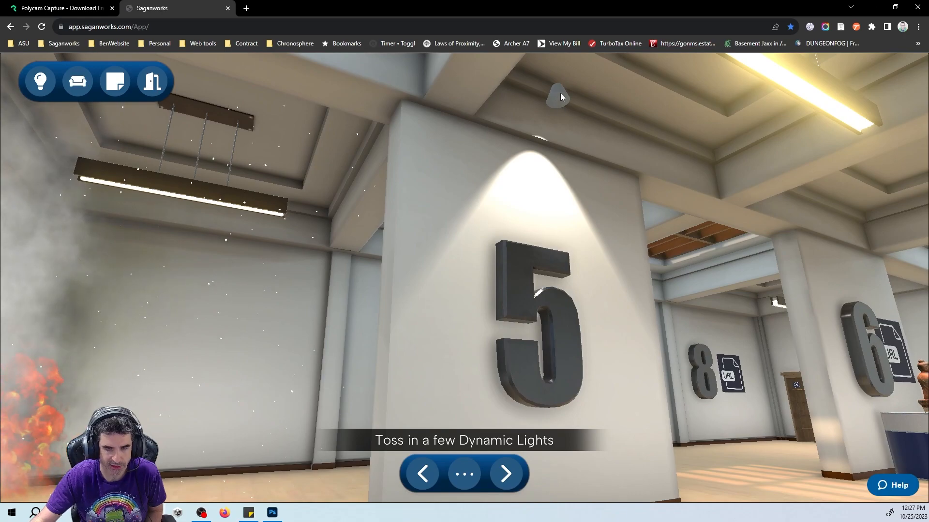
pyautogui.moveTo(559, 101); pyautogui.dragTo(563, 124)
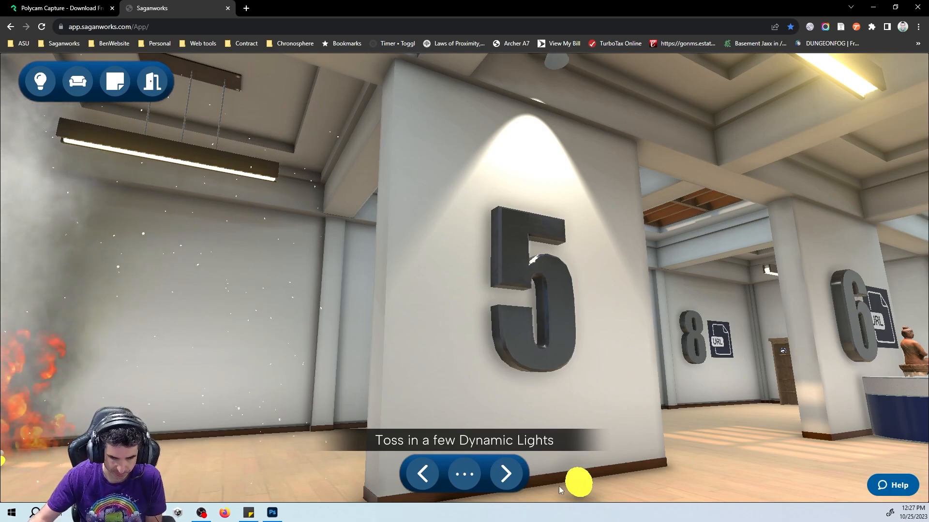
# Advance the tour to "Use Your Own Models" and inspect the BirdScan model from another angle
pyautogui.click(497, 482)
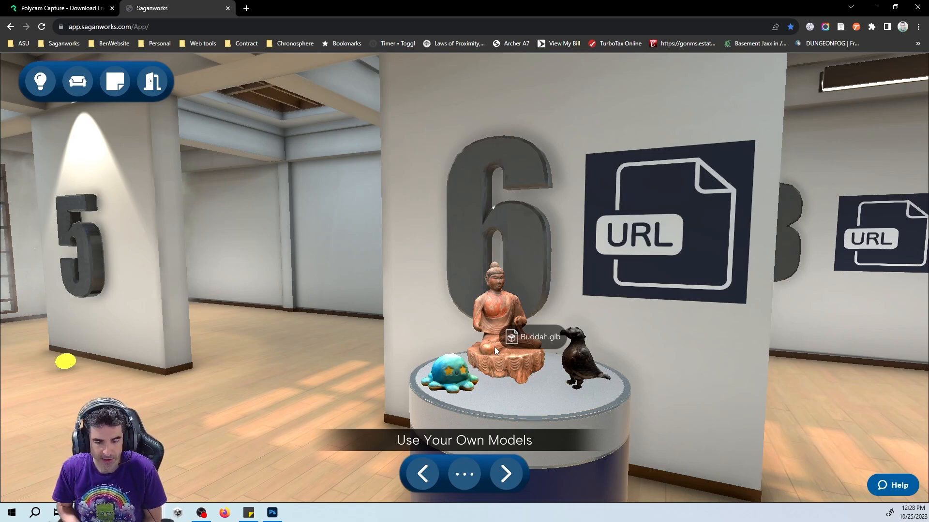
pyautogui.click(571, 369)
pyautogui.moveTo(405, 334); pyautogui.dragTo(750, 364)
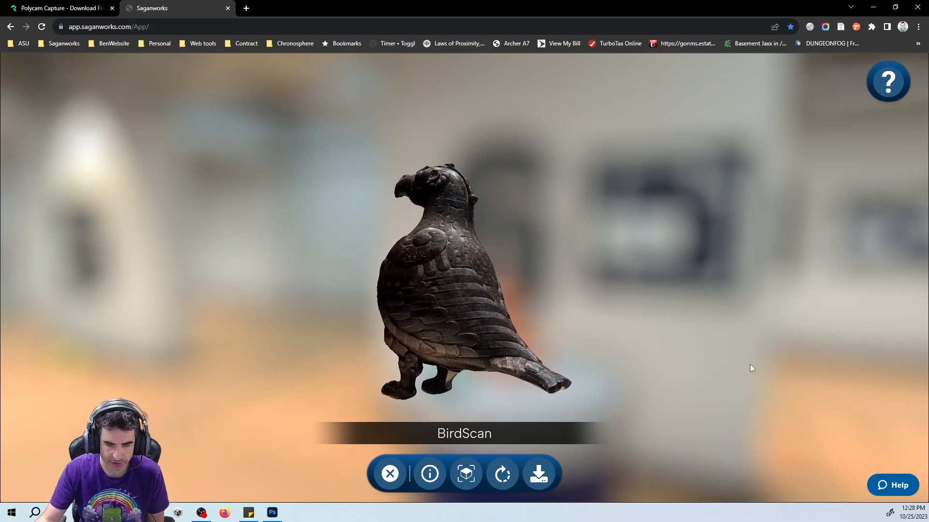
pyautogui.click(749, 364)
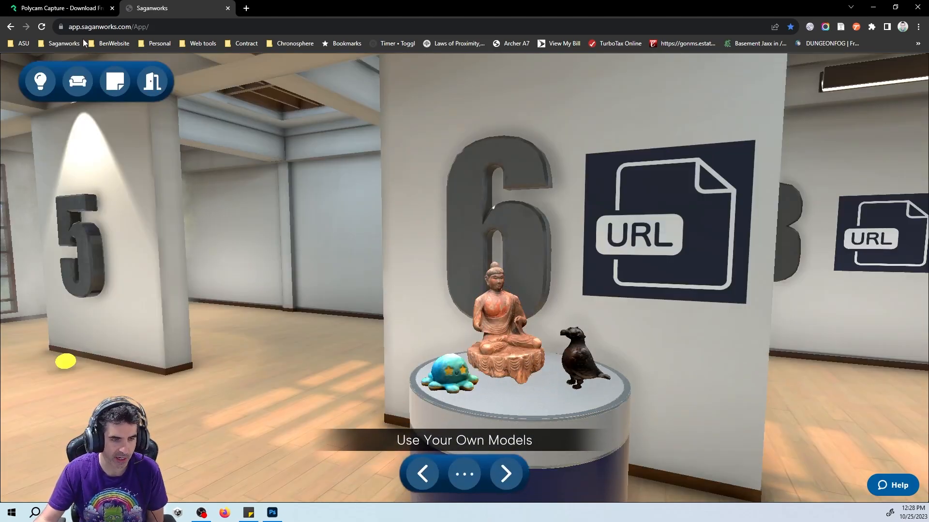
# Switch to the Polycam capture page and examine the headless statue scan from several angles
pyautogui.click(71, 8)
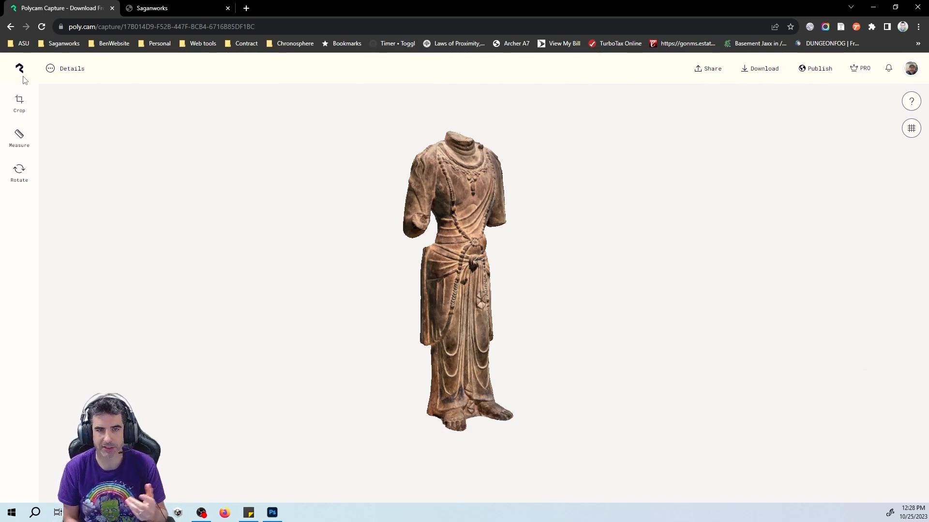
pyautogui.moveTo(532, 315); pyautogui.dragTo(336, 308)
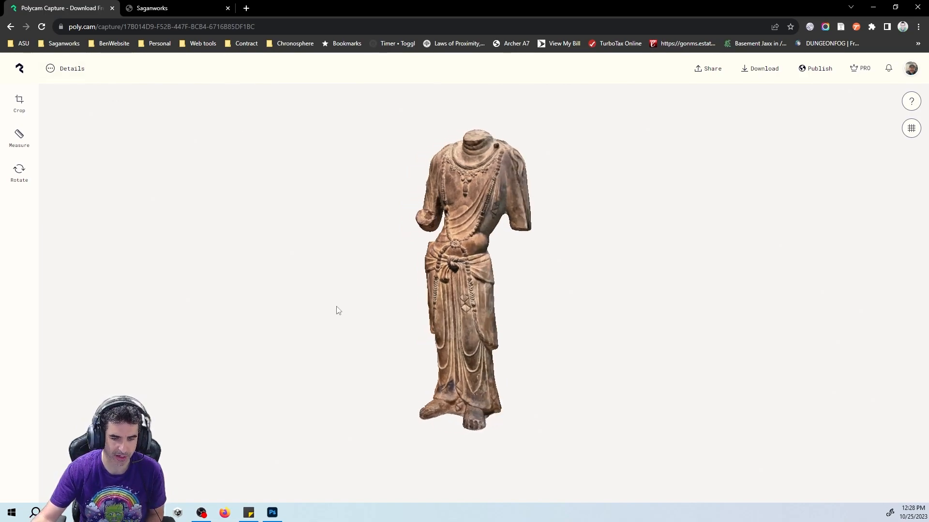
pyautogui.moveTo(402, 314); pyautogui.dragTo(445, 334)
pyautogui.scroll(3, 489, 310)
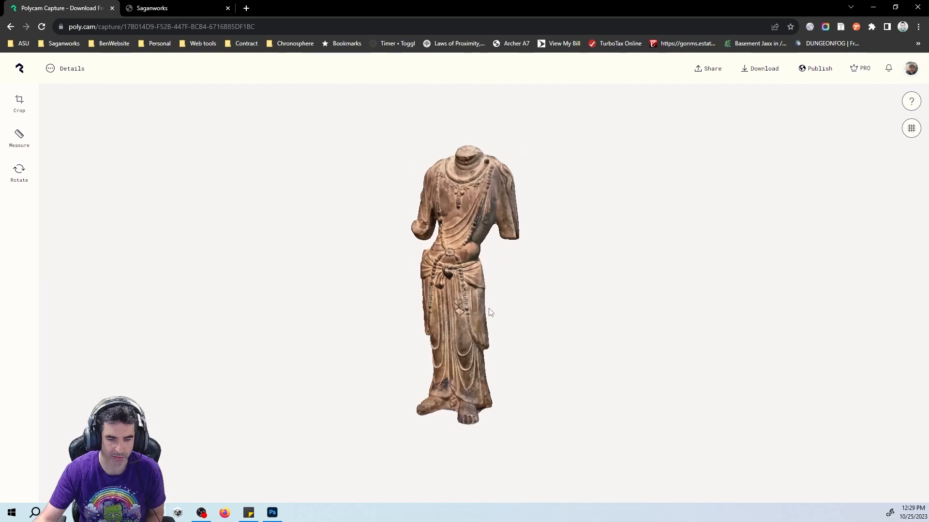
pyautogui.scroll(-3, 490, 308)
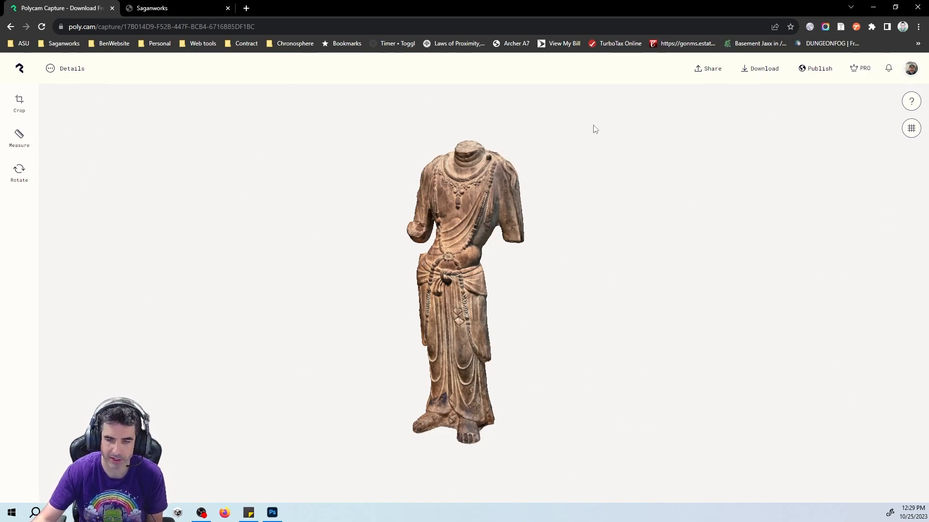
# Export the statue scan as a GLTF mesh and show the downloaded file in its folder
pyautogui.click(767, 73)
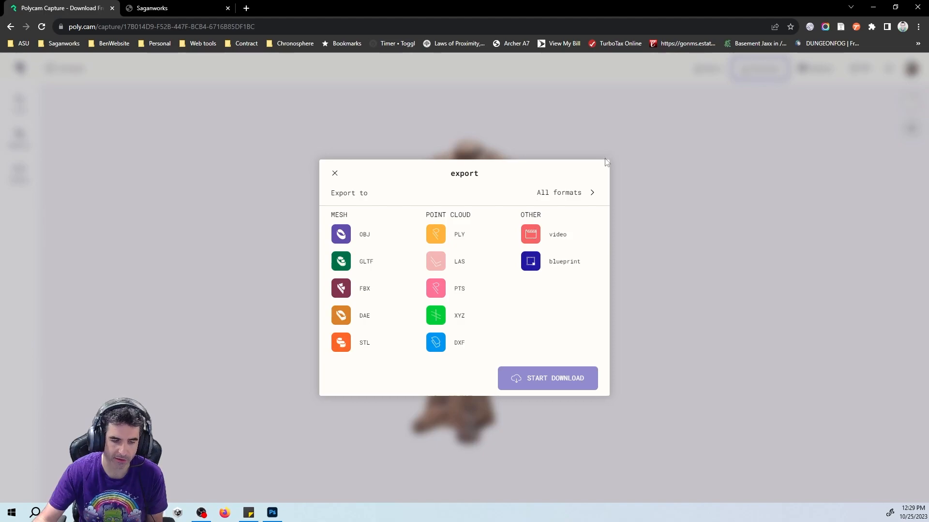
pyautogui.click(352, 272)
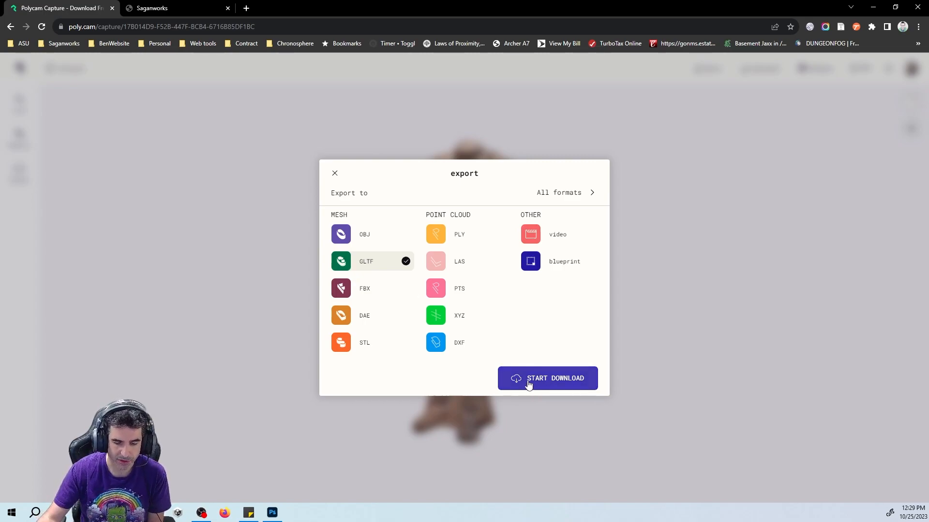
pyautogui.click(529, 384)
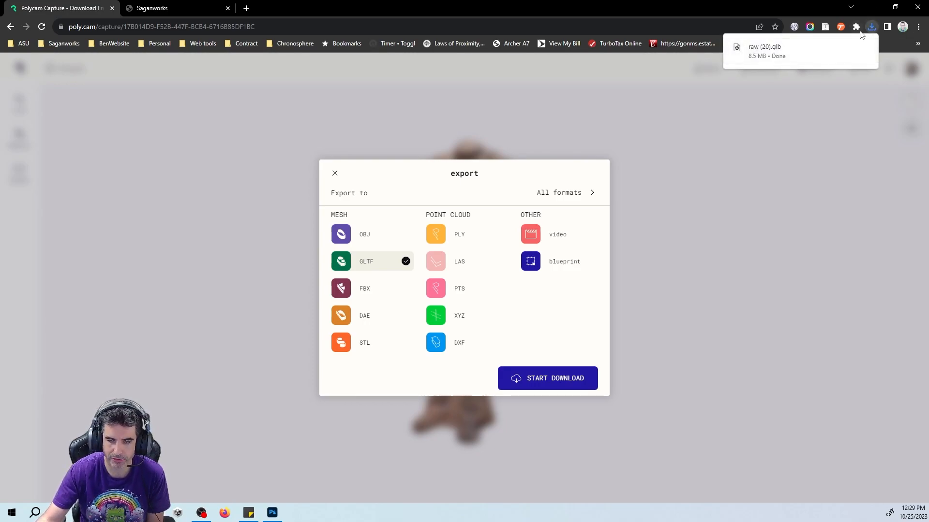
pyautogui.rightClick(787, 43)
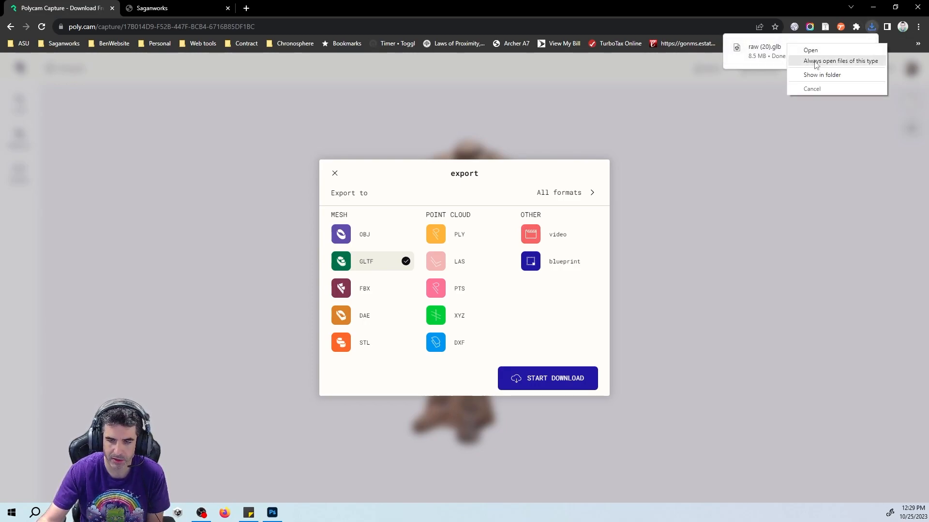
pyautogui.click(821, 74)
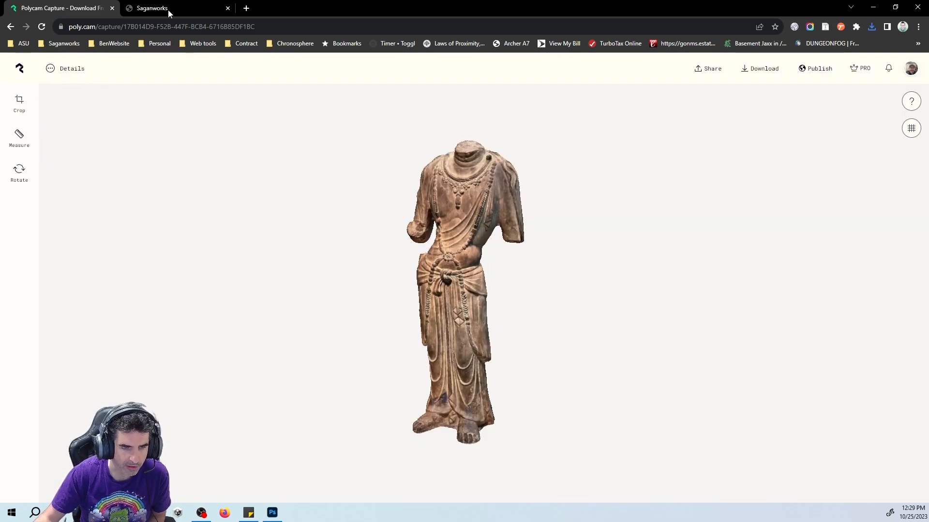
# Switch back to Saganworks and advance the tour to the "Link Galleries With Portals" stop
pyautogui.click(167, 9)
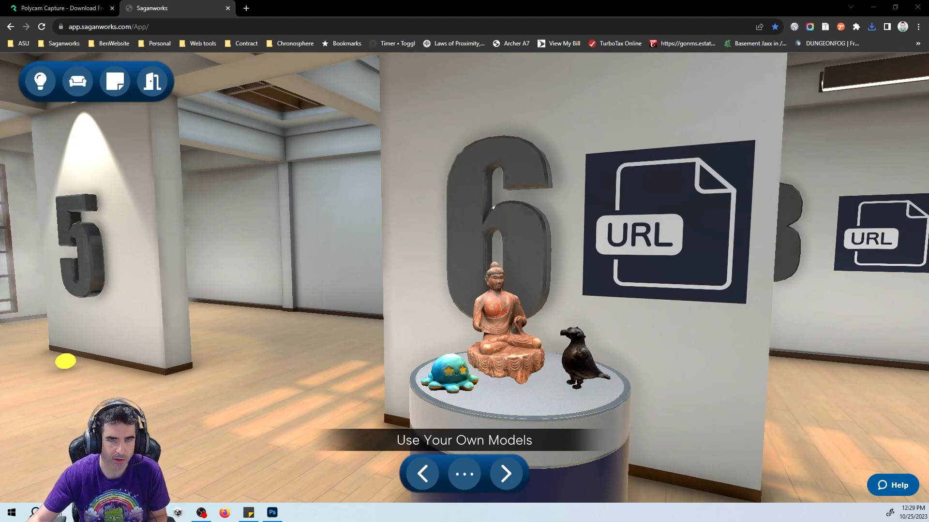
pyautogui.moveTo(0, 25); pyautogui.dragTo(538, 393)
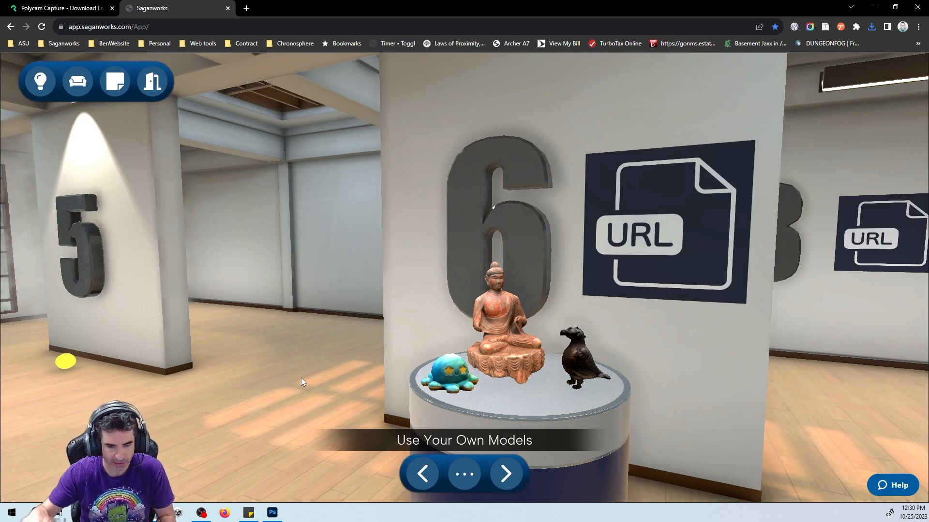
pyautogui.click(513, 477)
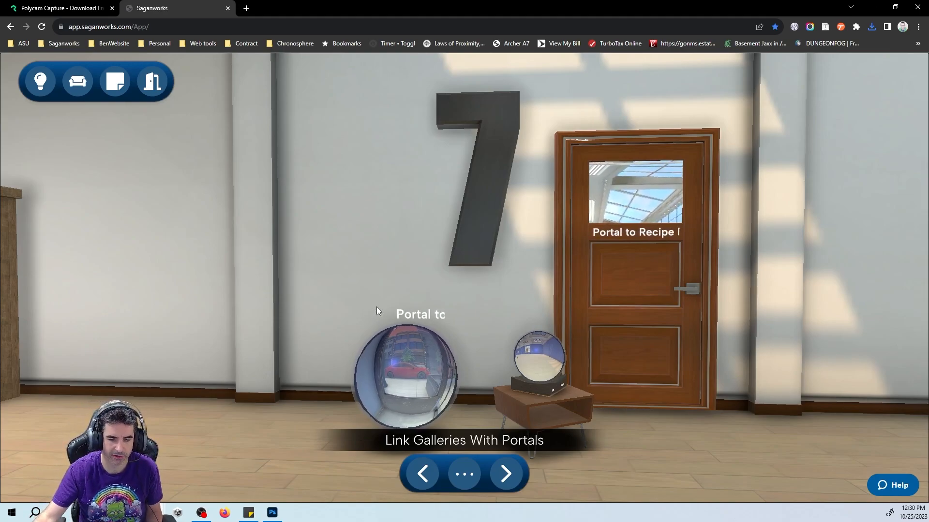
# Browse the first two pages of My Sagans available as portals, and leave the list without adding one
pyautogui.click(154, 81)
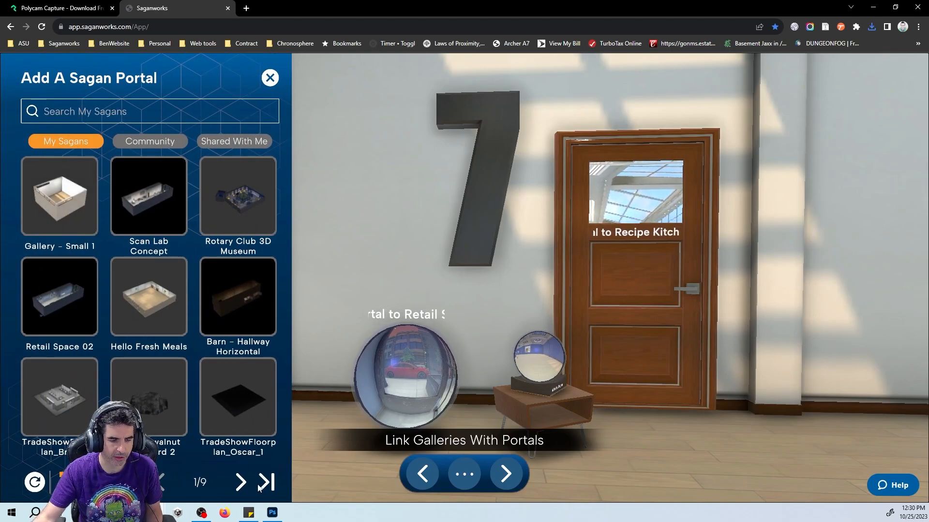
pyautogui.click(240, 482)
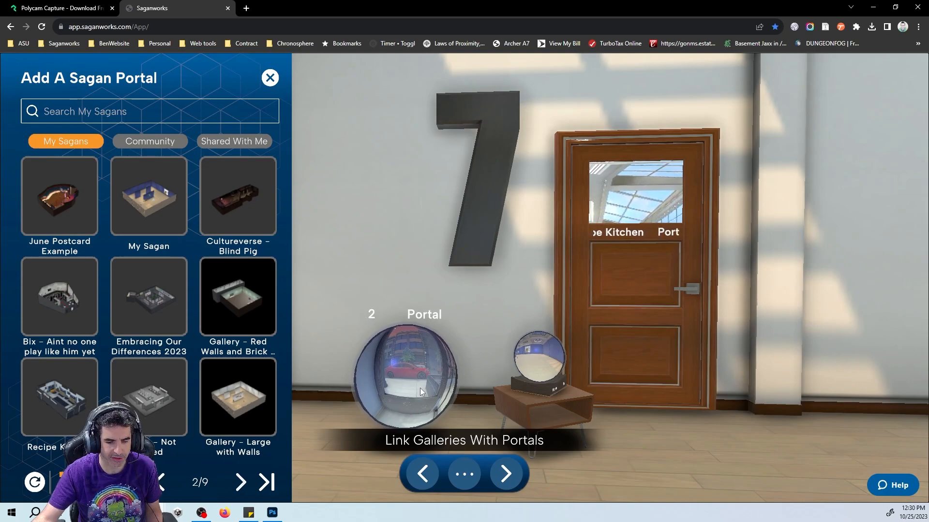
pyautogui.click(417, 372)
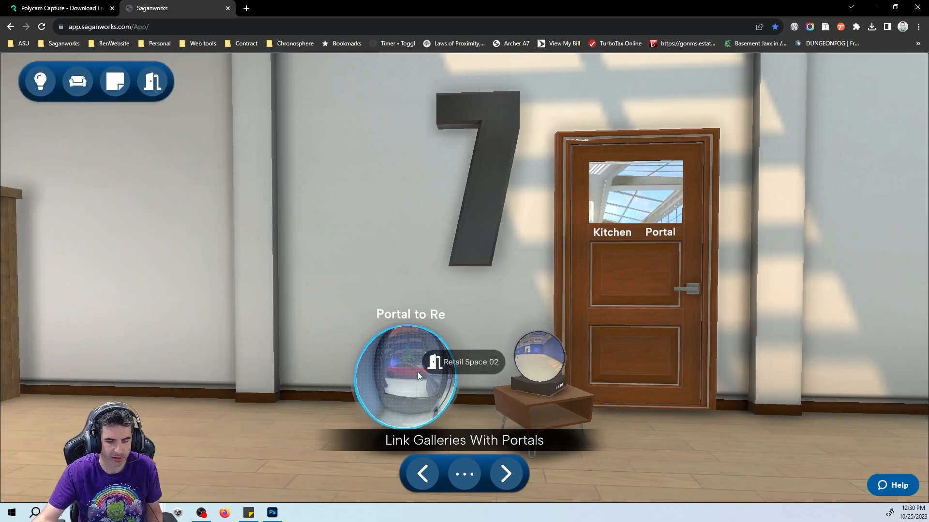
# Inspect the My Sagan globe portal, close it, and open the door portal to Recipe Kitchen
pyautogui.click(546, 350)
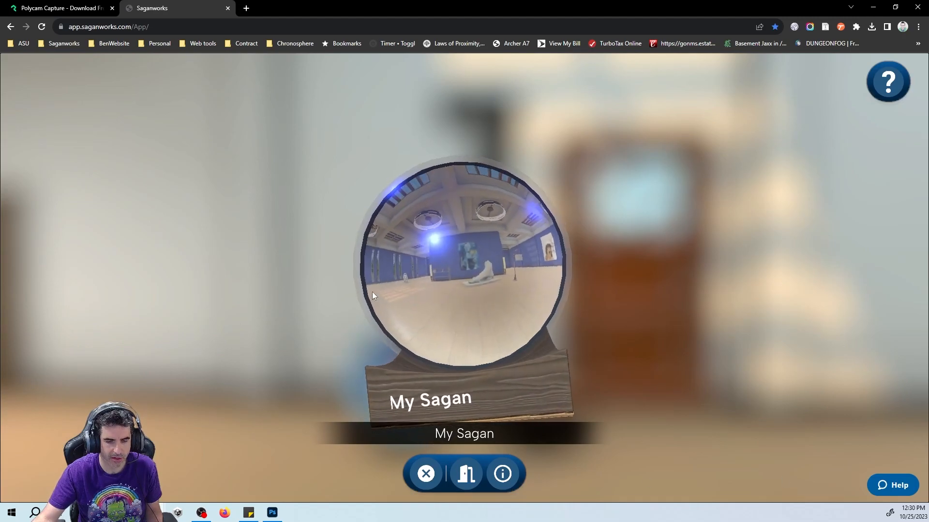
pyautogui.click(270, 336)
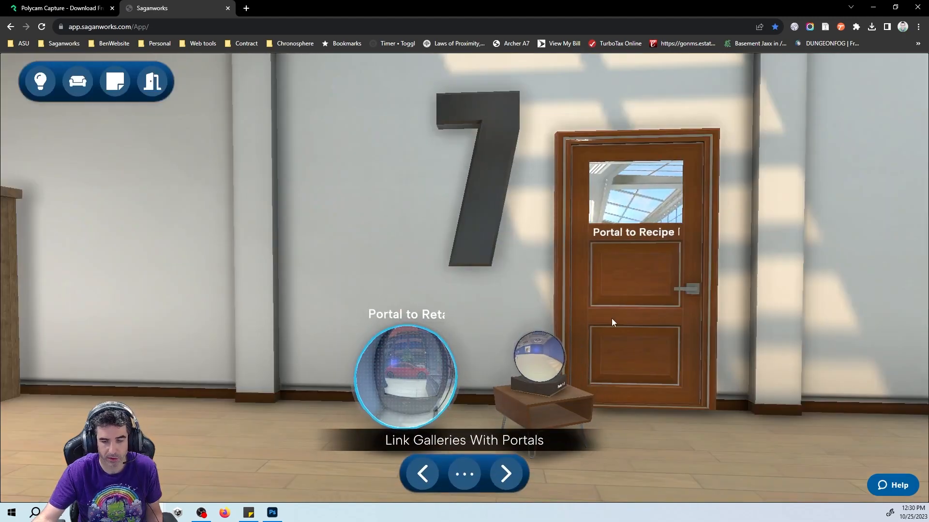
pyautogui.click(643, 354)
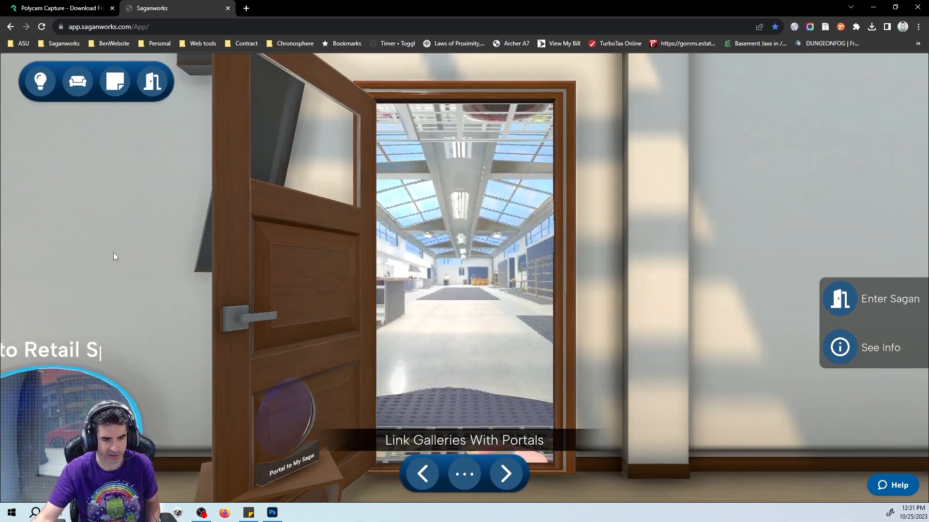
# Advance the tour to "Employ Custom Images For Covers" and look through the files in the knowledge cloud storage
pyautogui.click(506, 474)
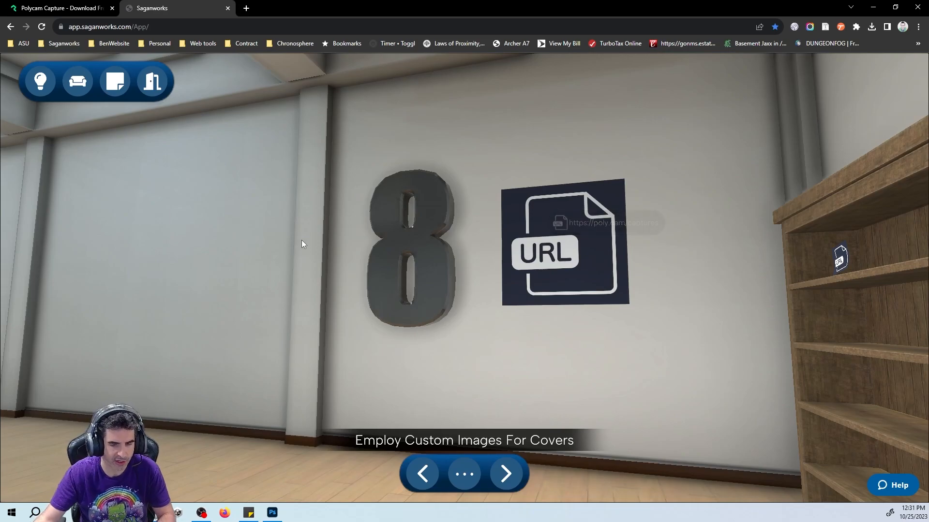
pyautogui.click(41, 88)
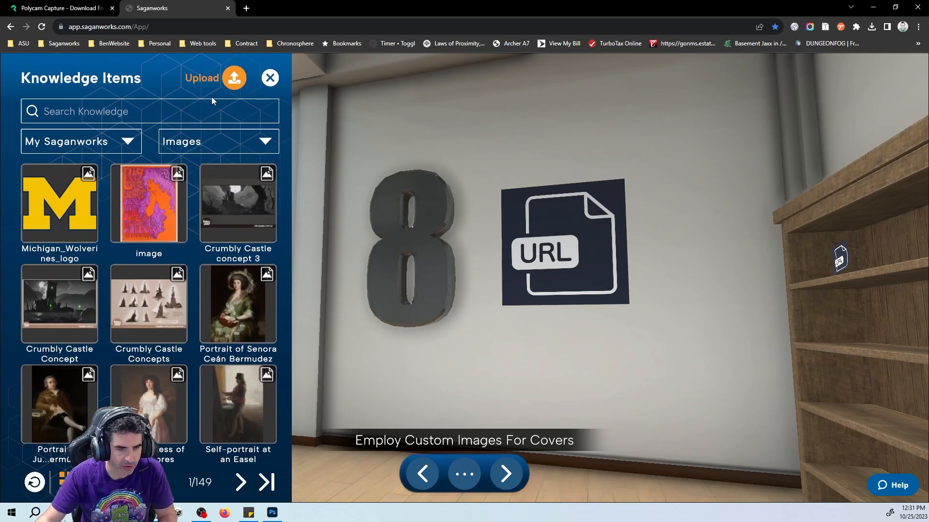
pyautogui.click(223, 83)
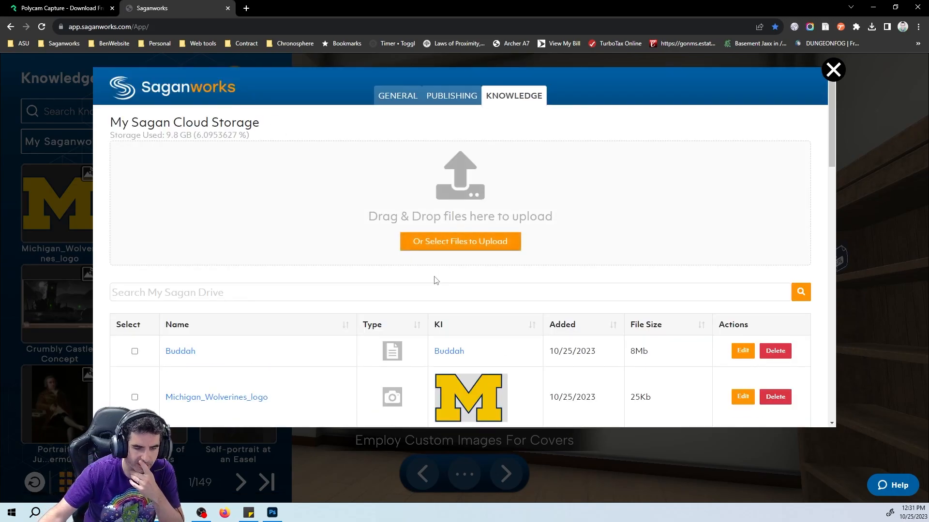
pyautogui.scroll(-3, 445, 285)
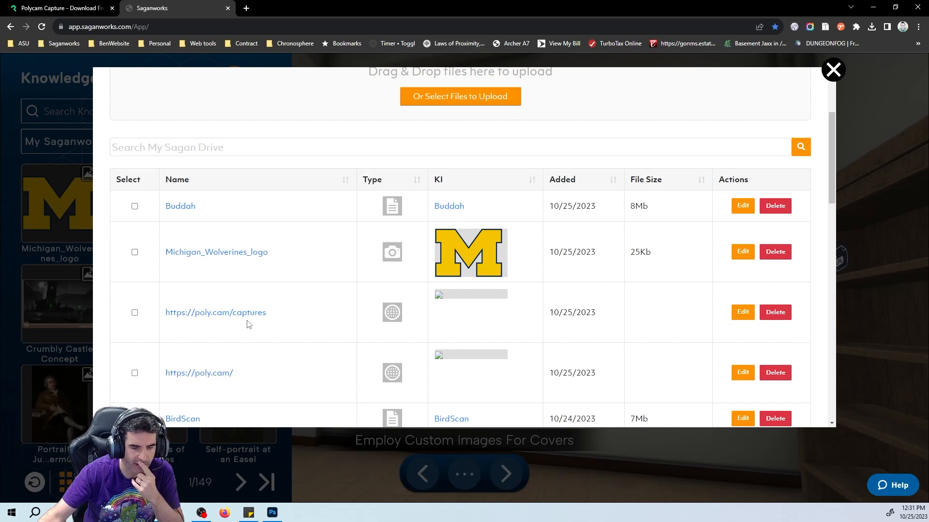
pyautogui.click(833, 70)
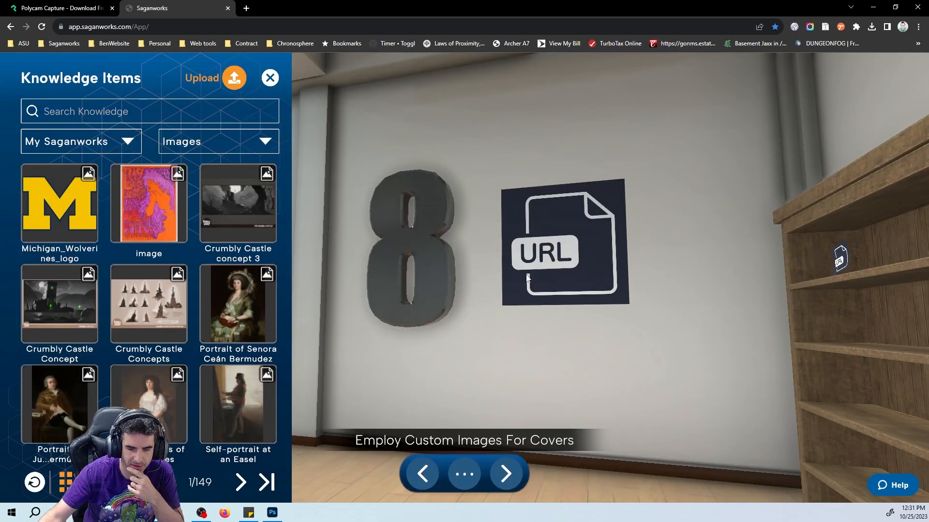
# Inspect the poly.cam/captures web link on the wall beside the number 8, and return to the room view
pyautogui.click(548, 271)
pyautogui.click(549, 274)
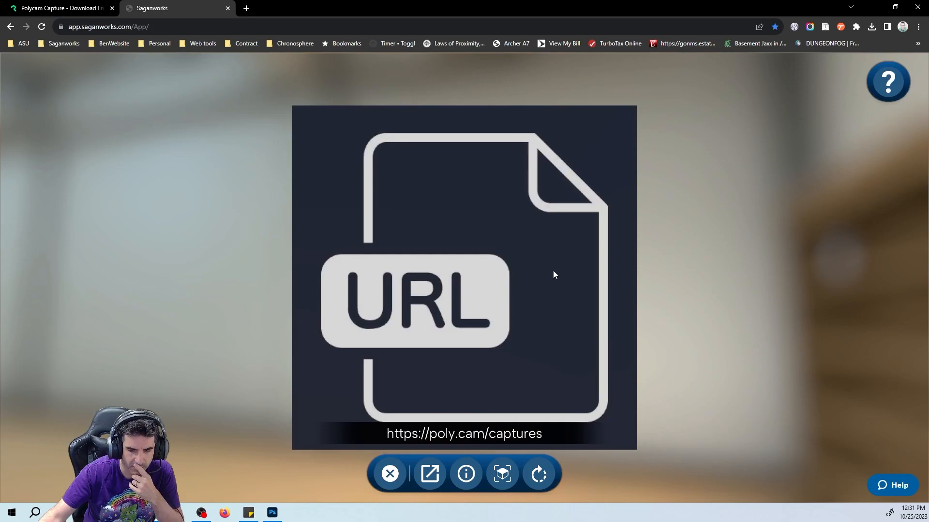
pyautogui.click(255, 312)
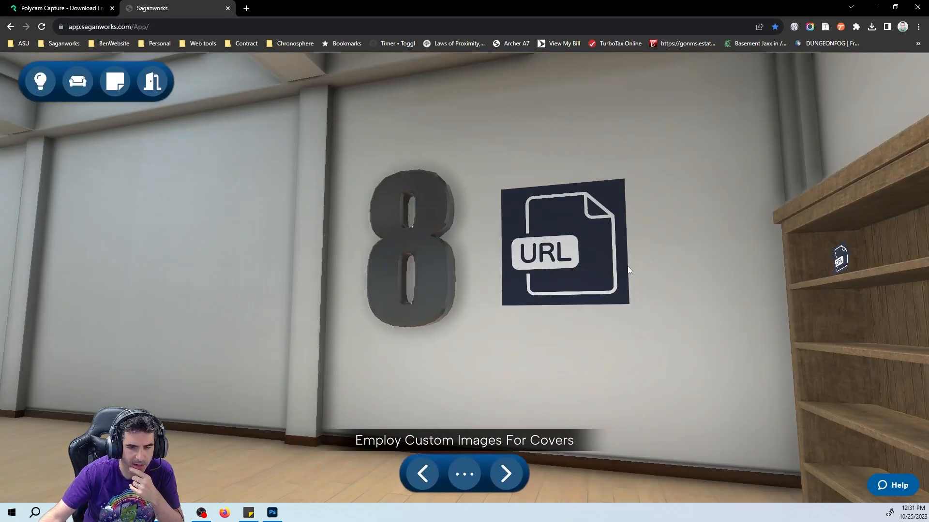
pyautogui.click(583, 252)
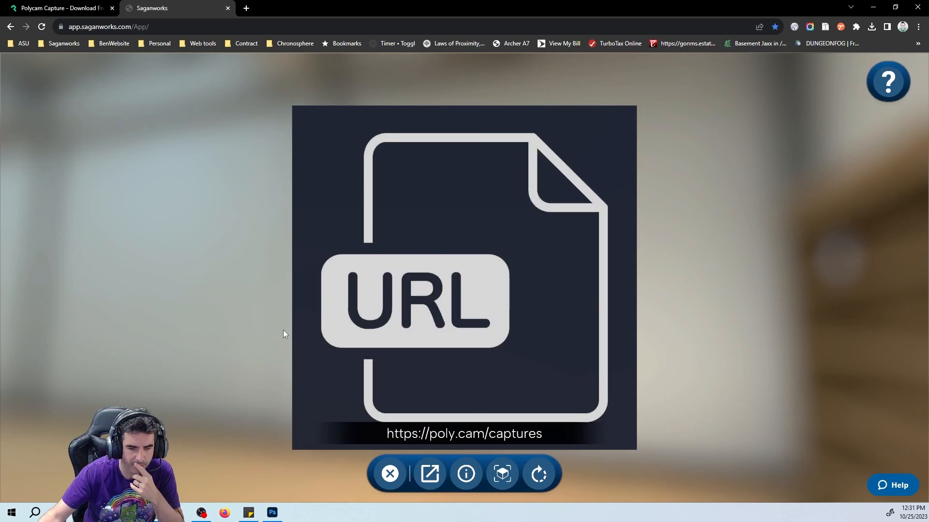
pyautogui.click(202, 216)
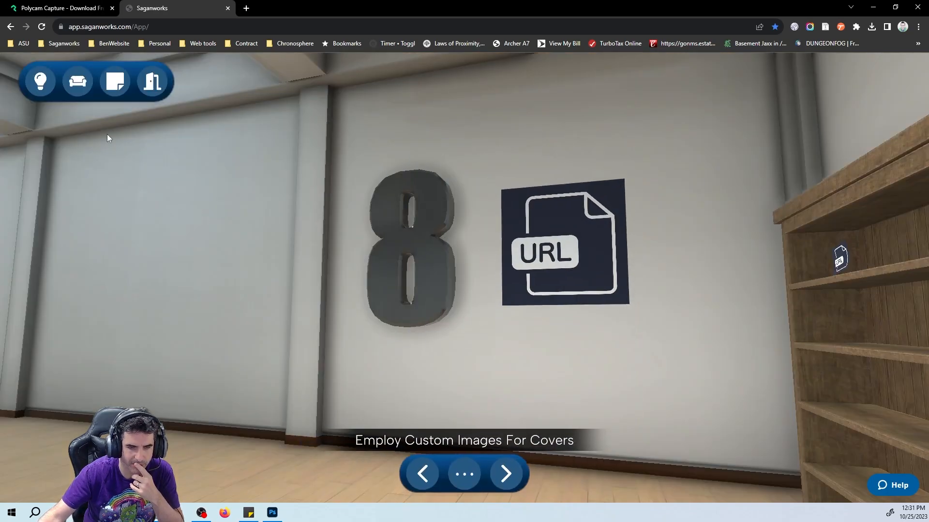
pyautogui.click(49, 82)
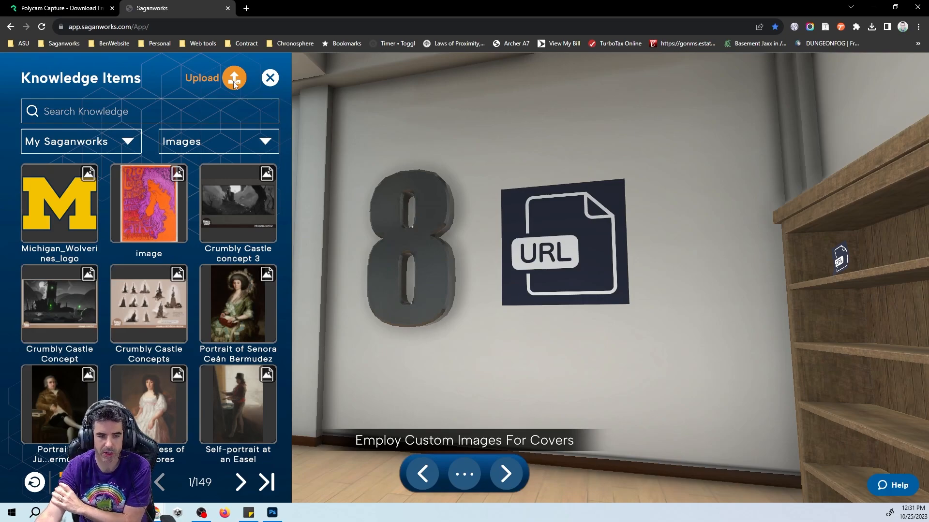
pyautogui.click(234, 79)
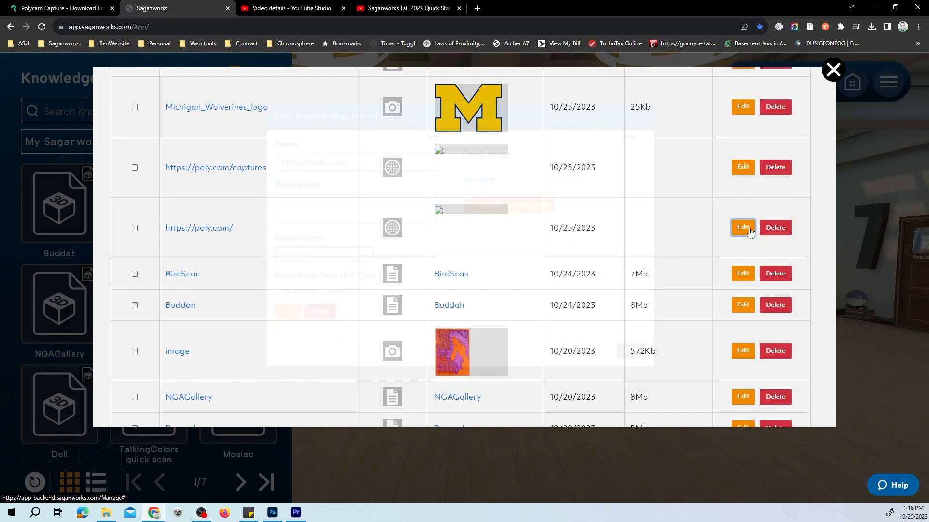
pyautogui.click(743, 227)
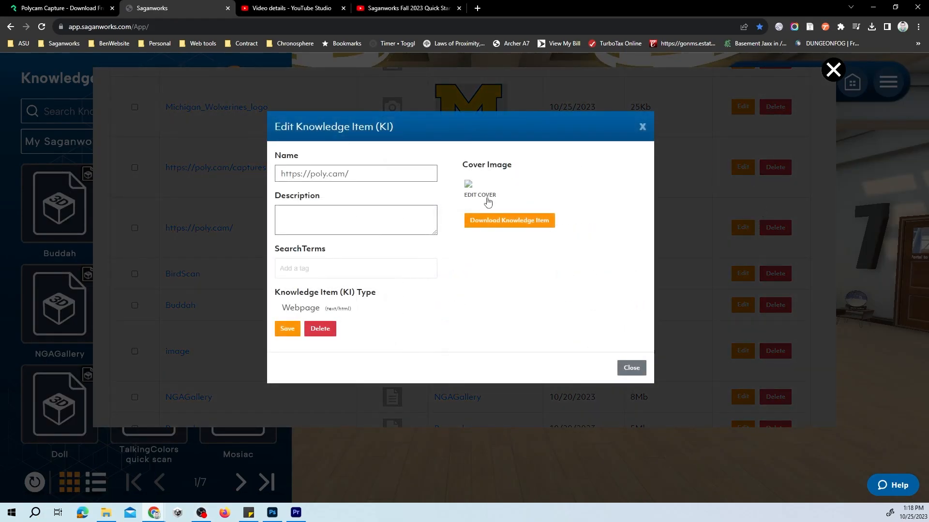
pyautogui.click(470, 196)
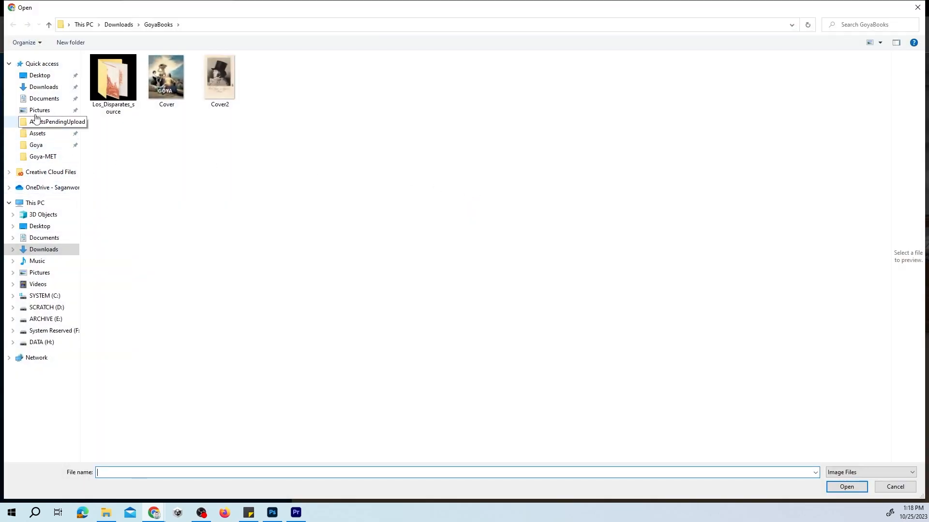
pyautogui.click(39, 76)
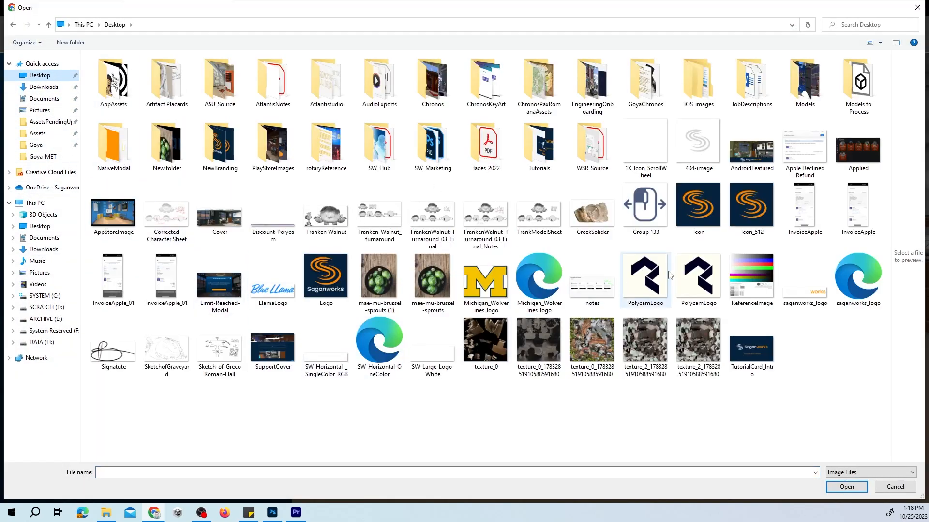
pyautogui.click(699, 278)
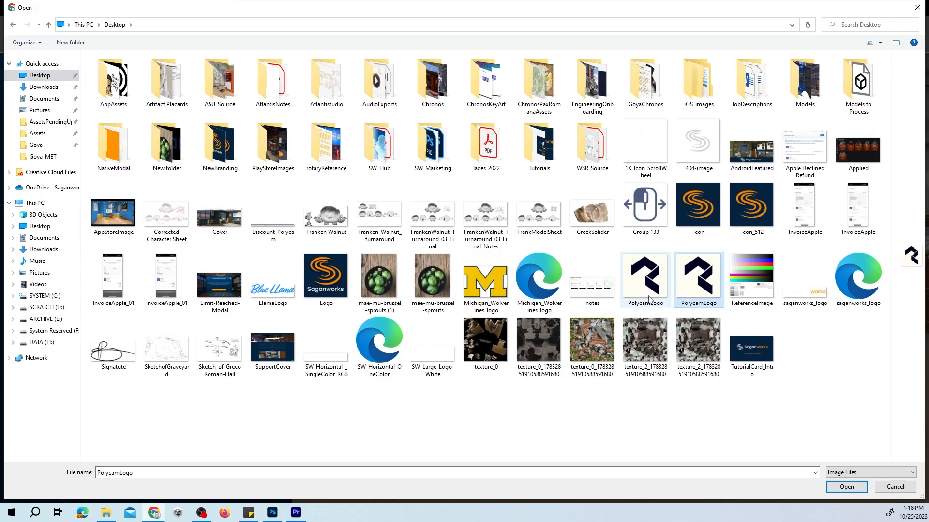
pyautogui.click(847, 487)
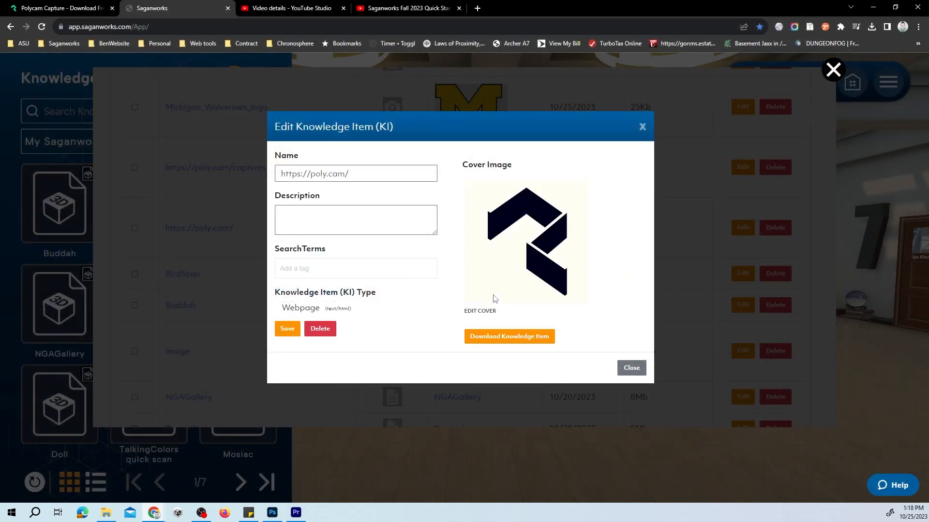
pyautogui.click(286, 329)
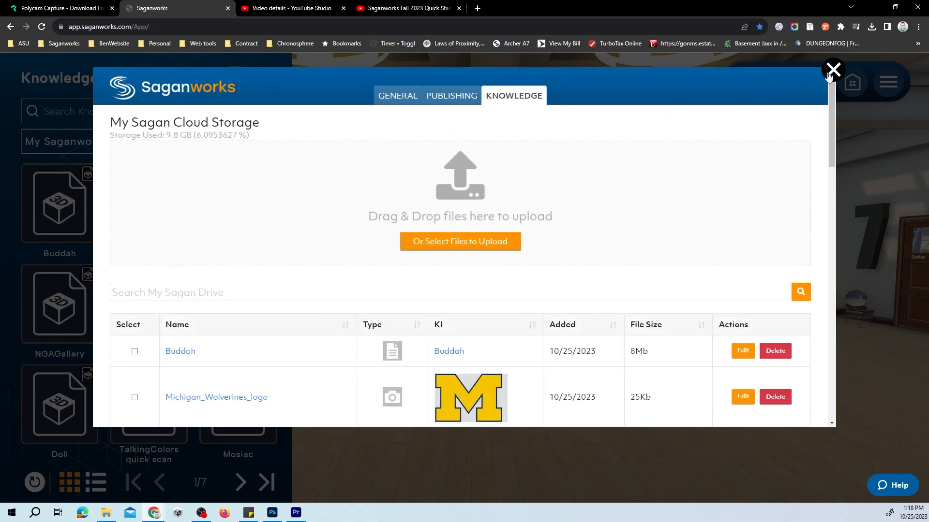
pyautogui.click(832, 70)
# Inspect the poly.cam link with its custom cover, open its website, and return to the gallery
pyautogui.click(547, 275)
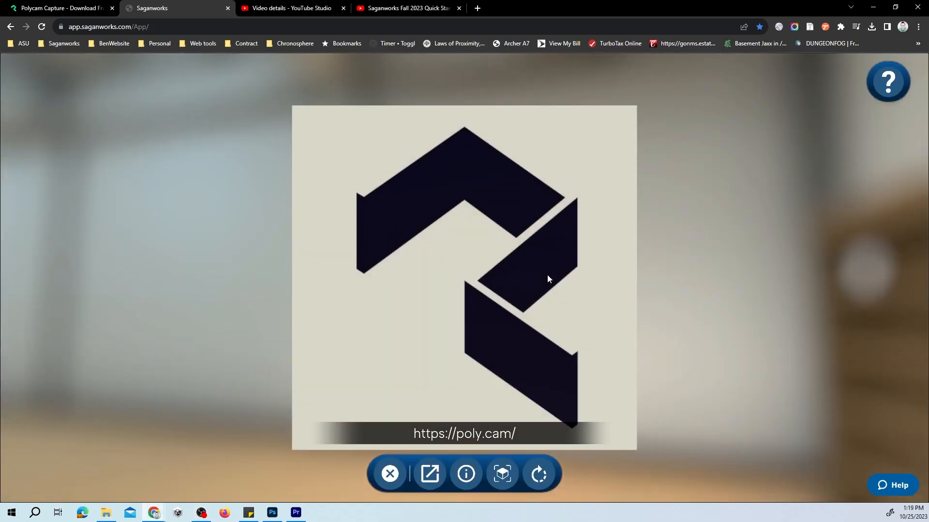
pyautogui.click(435, 471)
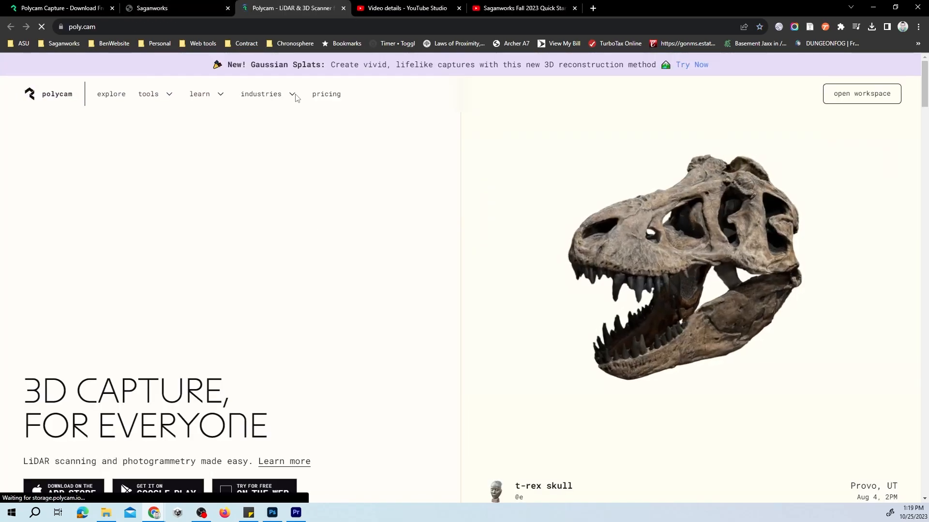
pyautogui.click(343, 9)
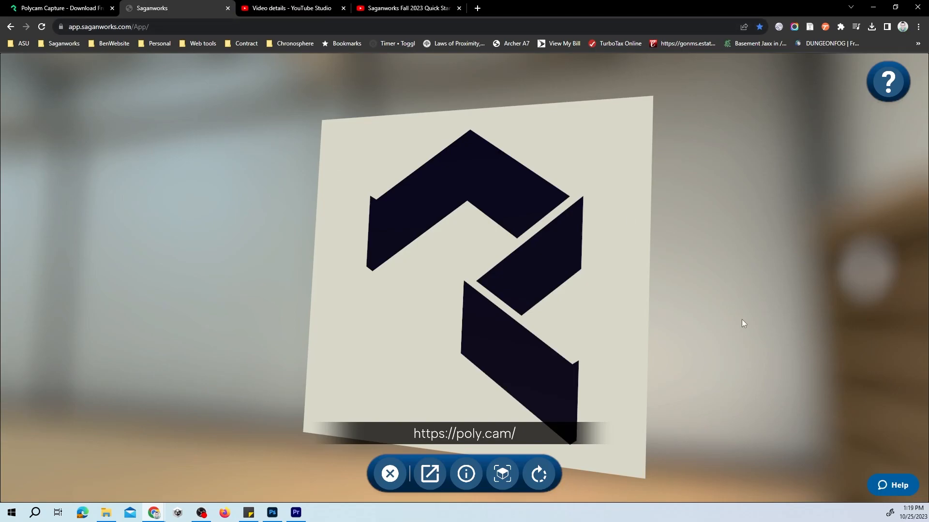
pyautogui.click(742, 321)
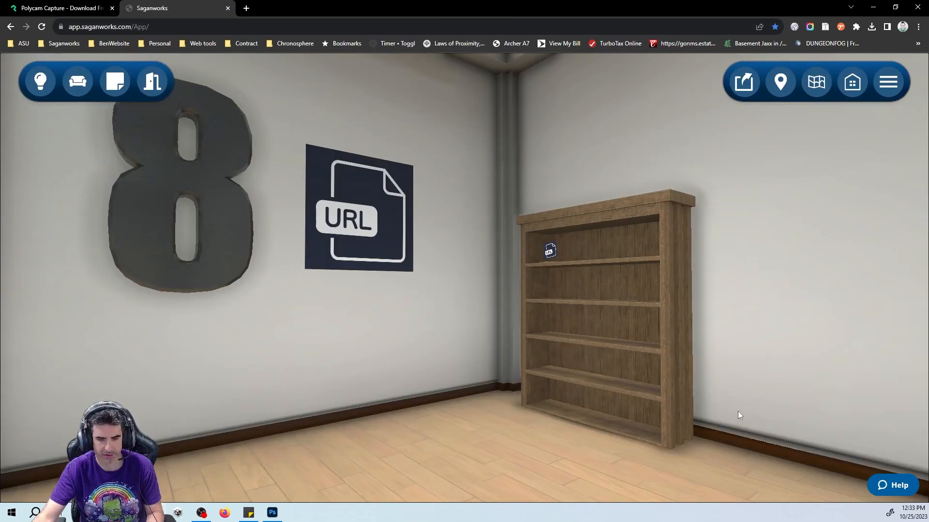
# Go back to the gallery area with numbers 1 and 2, and delete the existing Demo Tour from the scene's tours
pyautogui.moveTo(738, 411); pyautogui.dragTo(402, 402)
pyautogui.press('a')
pyautogui.click(387, 376)
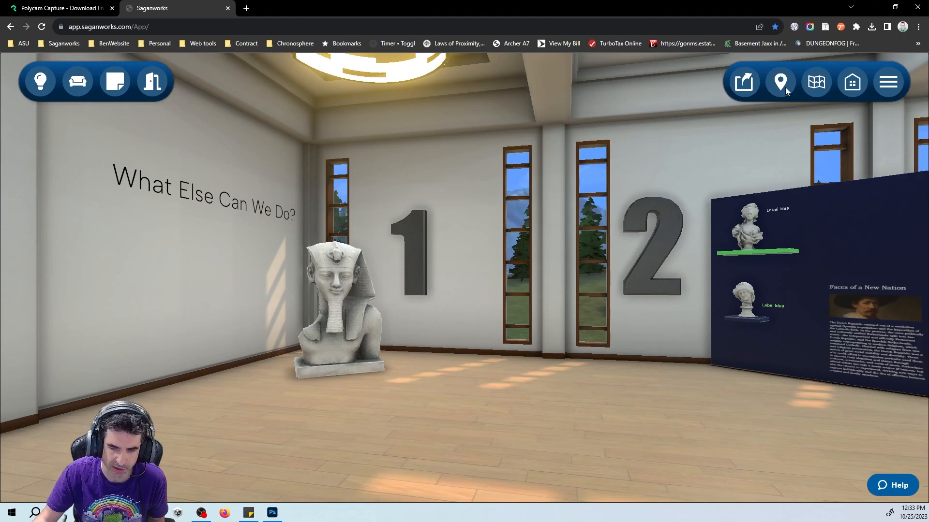
pyautogui.click(784, 88)
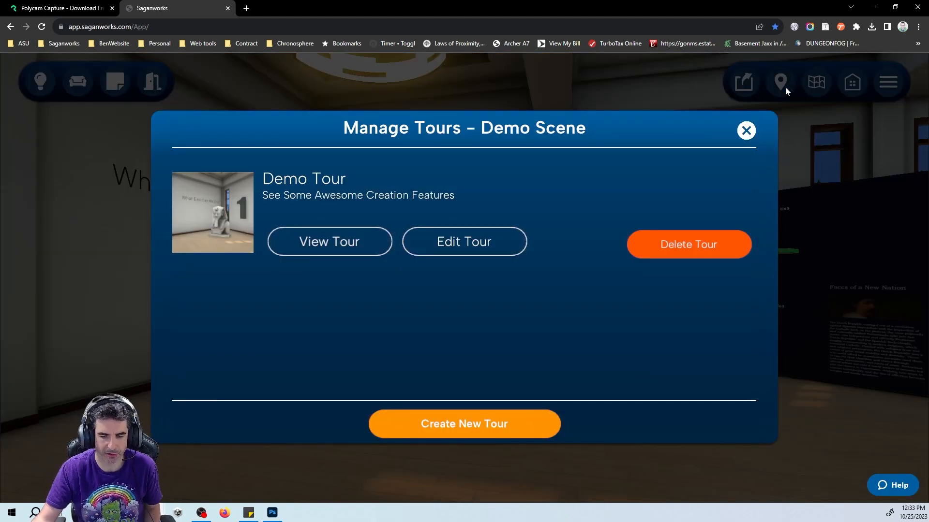
pyautogui.click(680, 254)
pyautogui.click(573, 382)
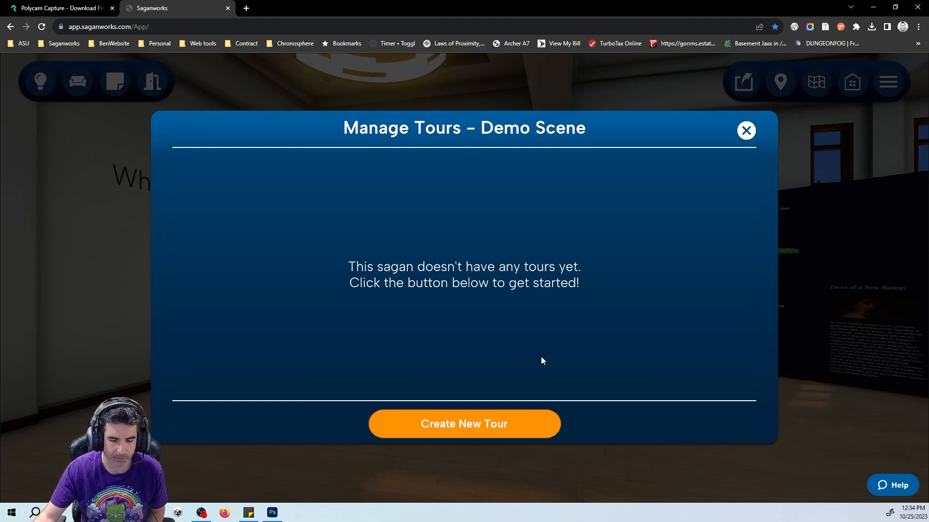
# Create a new tour named "Demo Tour" with the description "Go over the great features of exhibit design"
pyautogui.click(468, 428)
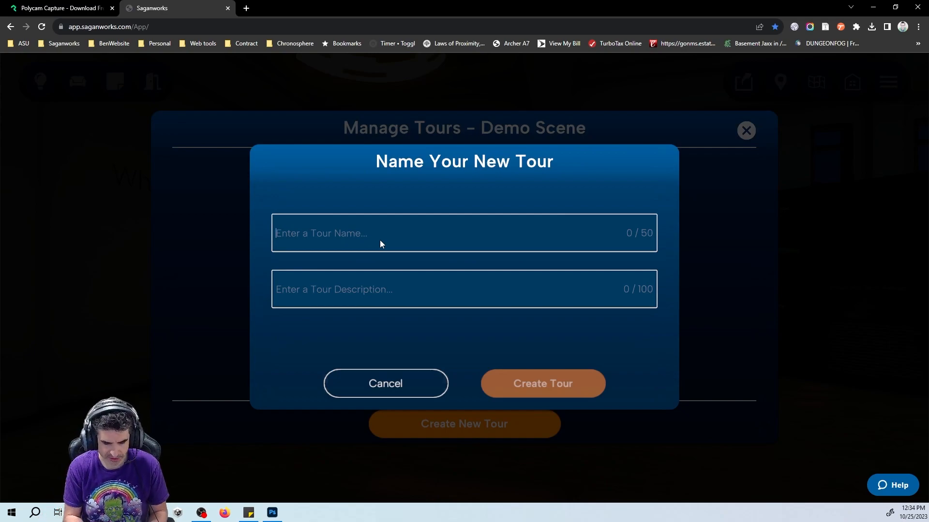
pyautogui.write('Demo ')
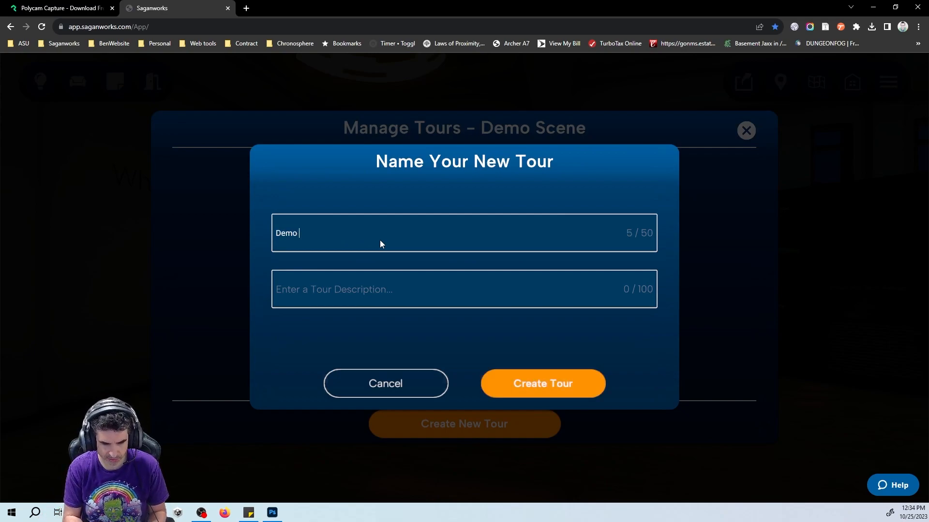
pyautogui.write('Tour')
pyautogui.click(400, 290)
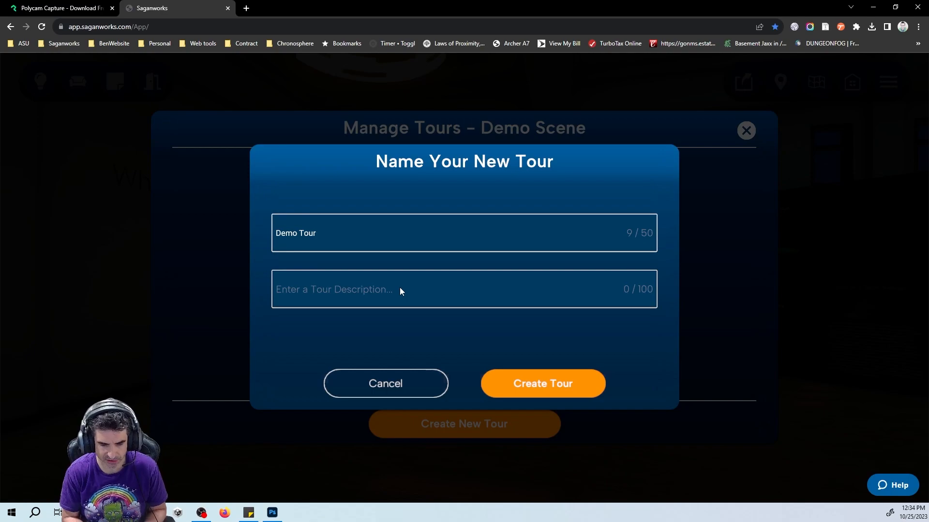
pyautogui.write('Go over the great features of exhibit design')
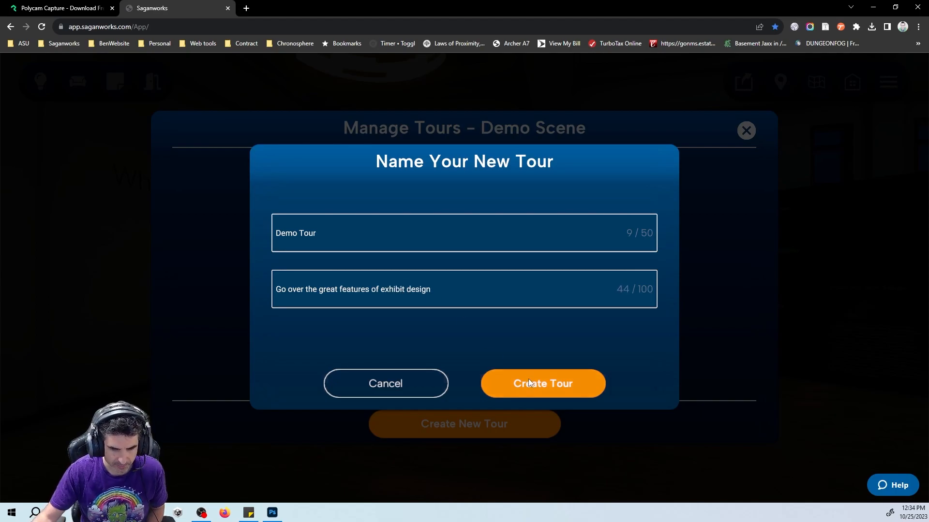
pyautogui.click(529, 381)
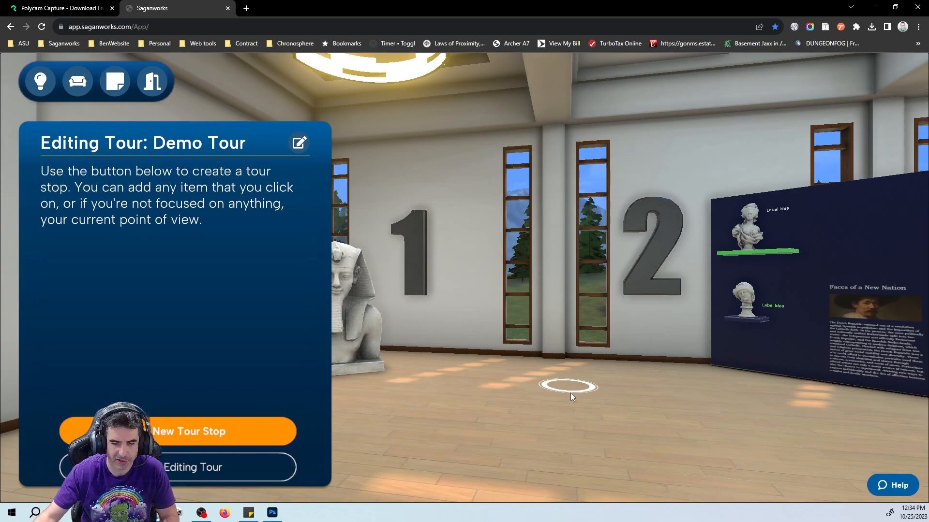
# Frame the pharaoh bust beside the number 1 and add this point of view as a tour stop
pyautogui.click(715, 438)
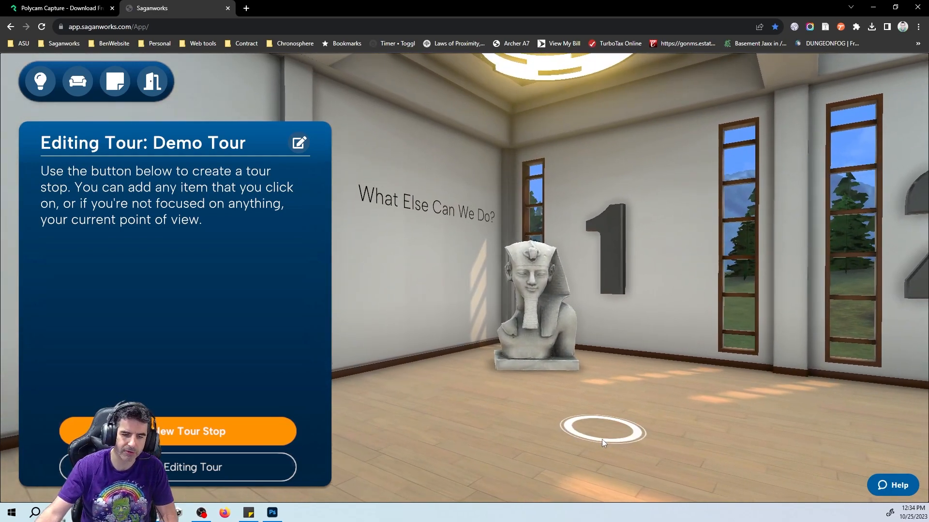
pyautogui.moveTo(518, 455); pyautogui.dragTo(541, 446)
pyautogui.click(561, 433)
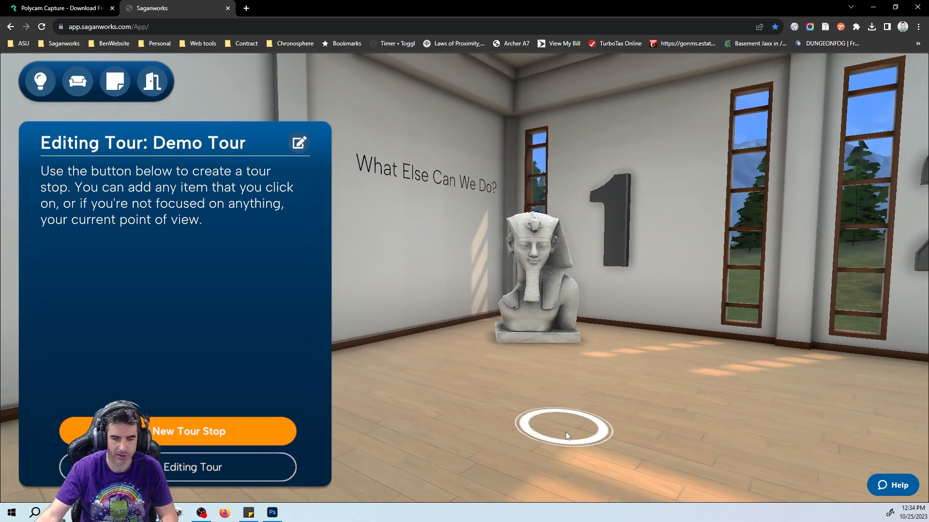
pyautogui.click(665, 447)
pyautogui.moveTo(674, 450); pyautogui.dragTo(609, 451)
pyautogui.press('s')
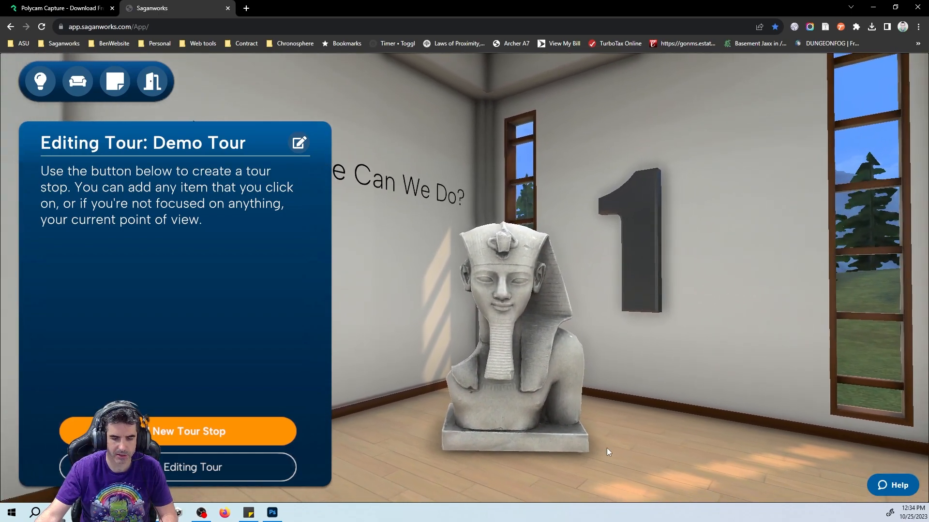
pyautogui.moveTo(603, 447); pyautogui.dragTo(599, 448)
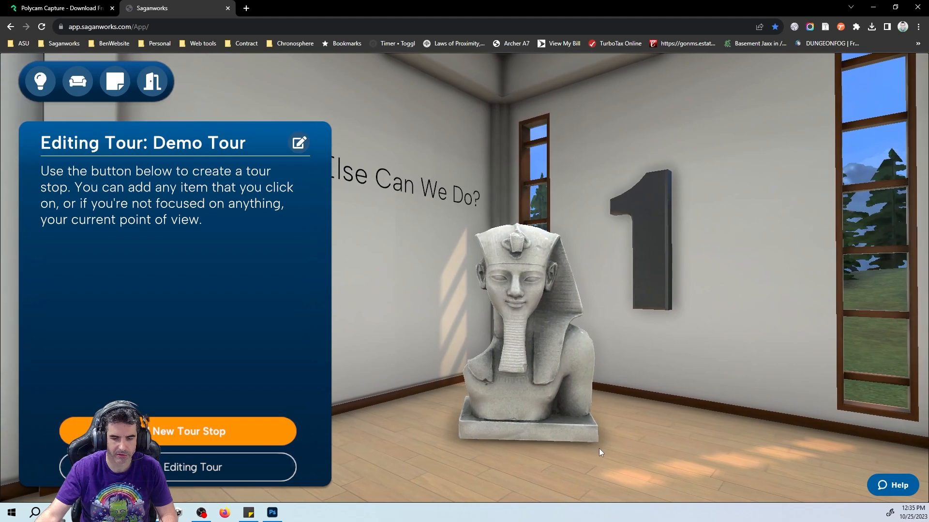
pyautogui.click(158, 435)
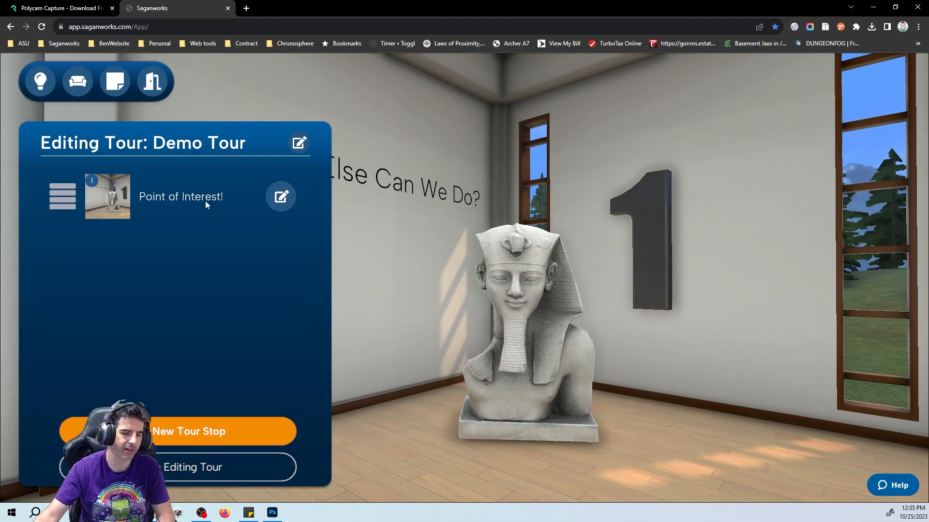
# Rename the first tour stop to "Inspect Models" and save it
pyautogui.click(279, 197)
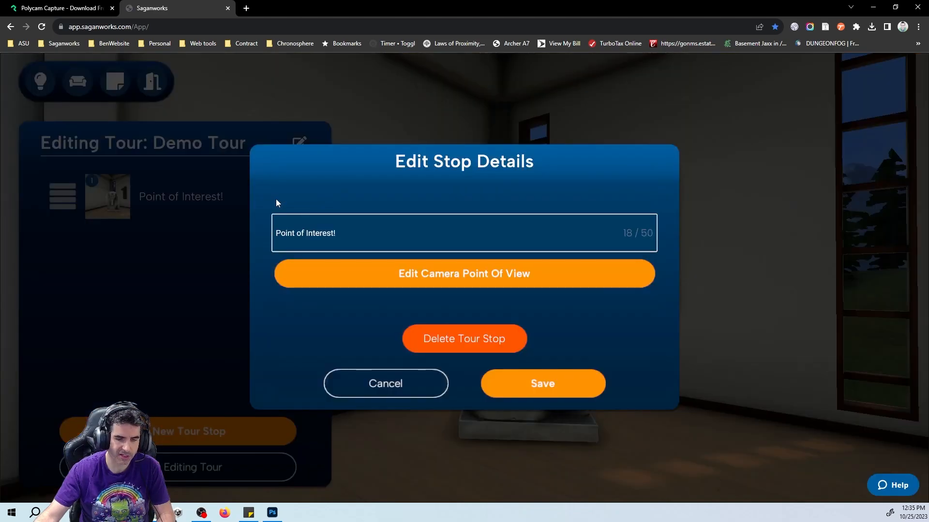
pyautogui.tripleClick(341, 234)
pyautogui.write('I')
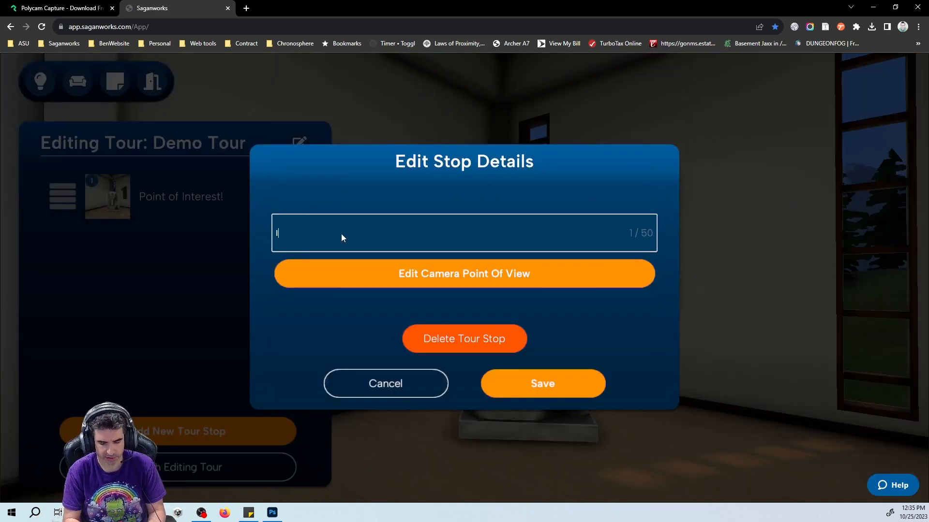
pyautogui.write('nspect ')
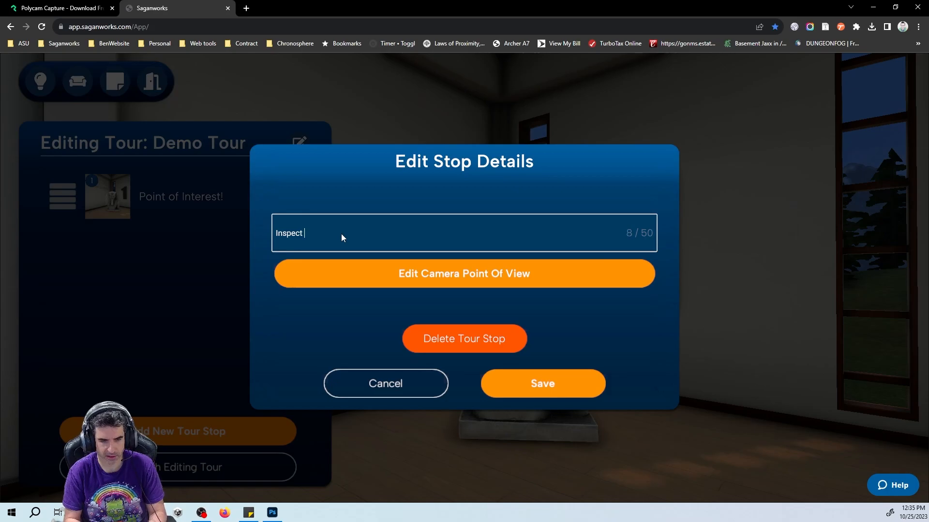
pyautogui.write('Models')
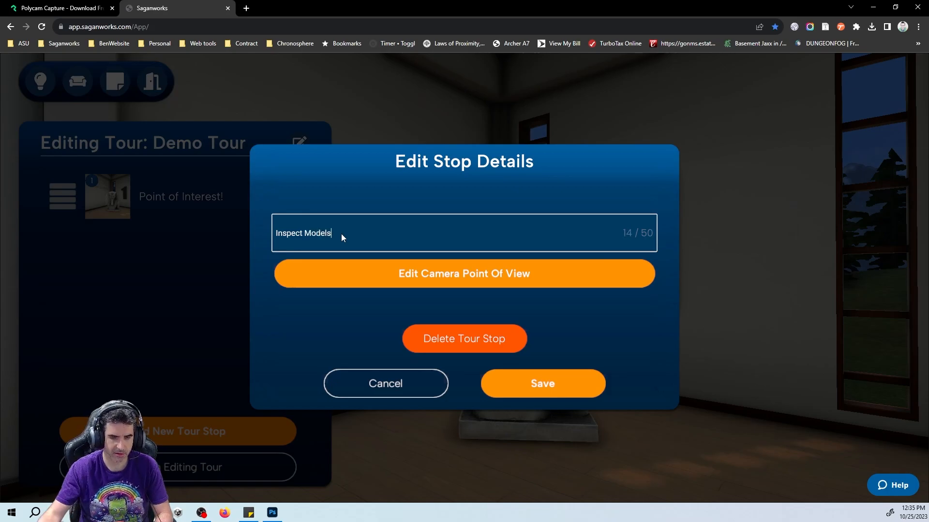
pyautogui.click(524, 389)
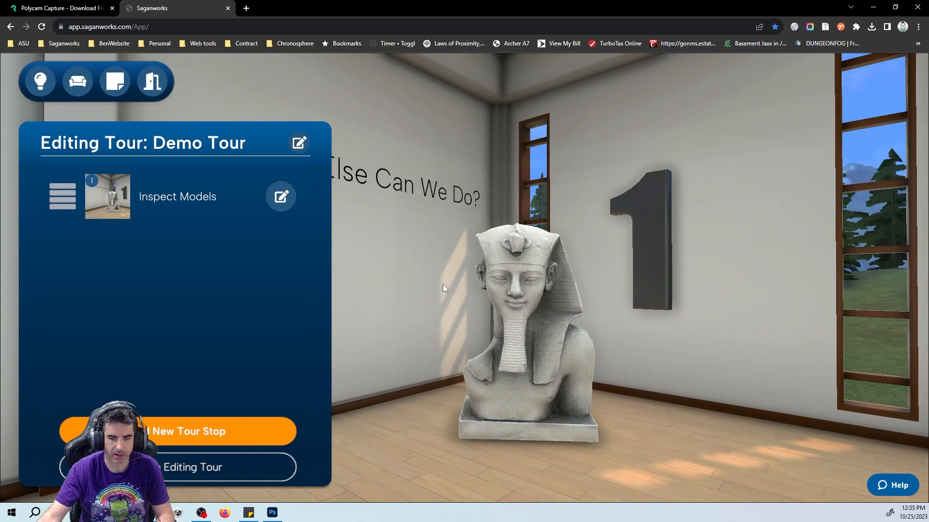
# Edit the Inspect Models stop's camera point of view to frame the bust, the number 1 and the wall text, and save it
pyautogui.click(281, 197)
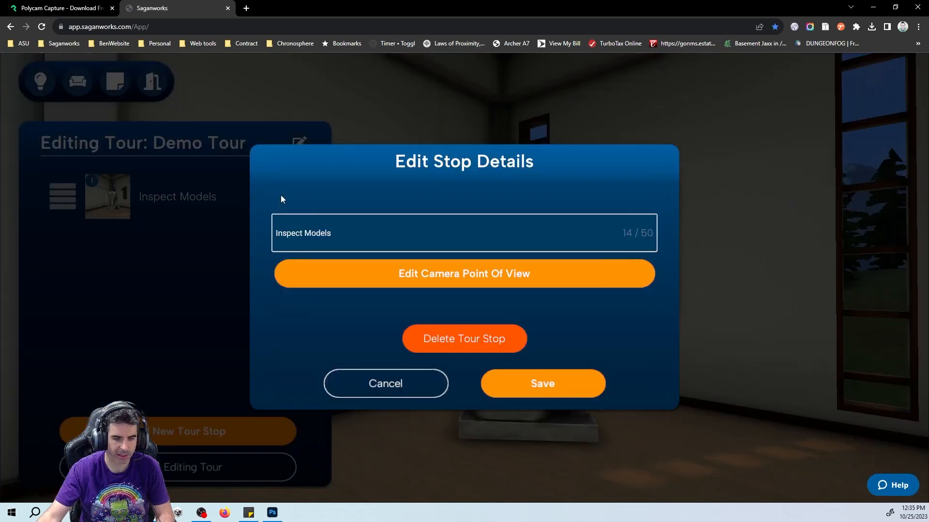
pyautogui.click(435, 282)
pyautogui.moveTo(359, 272)
pyautogui.mouseDown()
pyautogui.moveTo(319, 272)
pyautogui.moveTo(346, 279)
pyautogui.moveTo(379, 272)
pyautogui.moveTo(378, 283)
pyautogui.moveTo(360, 278)
pyautogui.moveTo(364, 286)
pyautogui.mouseUp()
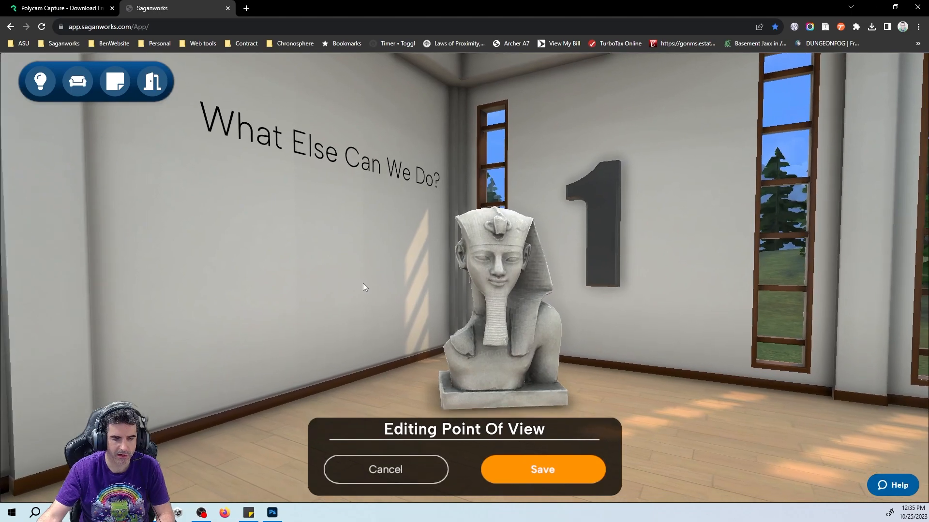
pyautogui.click(561, 477)
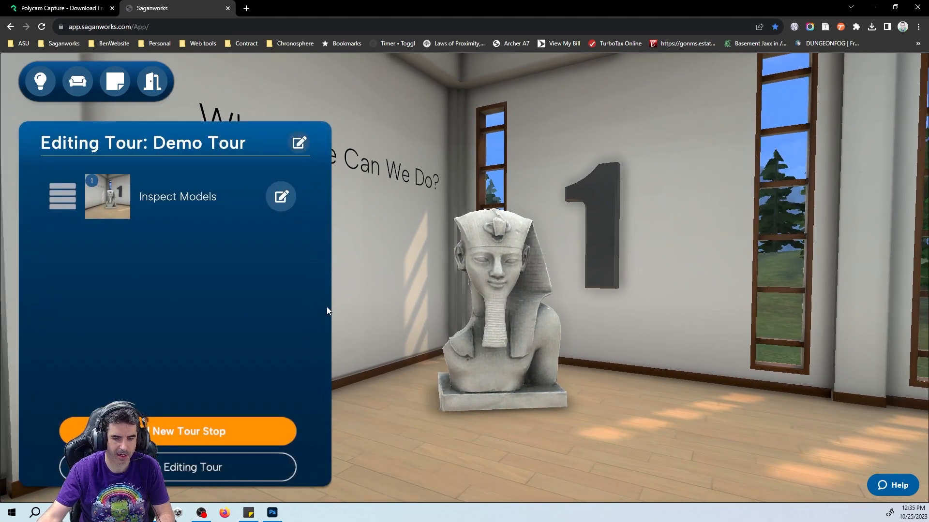
# Frame the number 2 and the dark display wall beside it, and add this point of view as a tour stop
pyautogui.moveTo(364, 371); pyautogui.dragTo(556, 381)
pyautogui.press('w')
pyautogui.press('w')
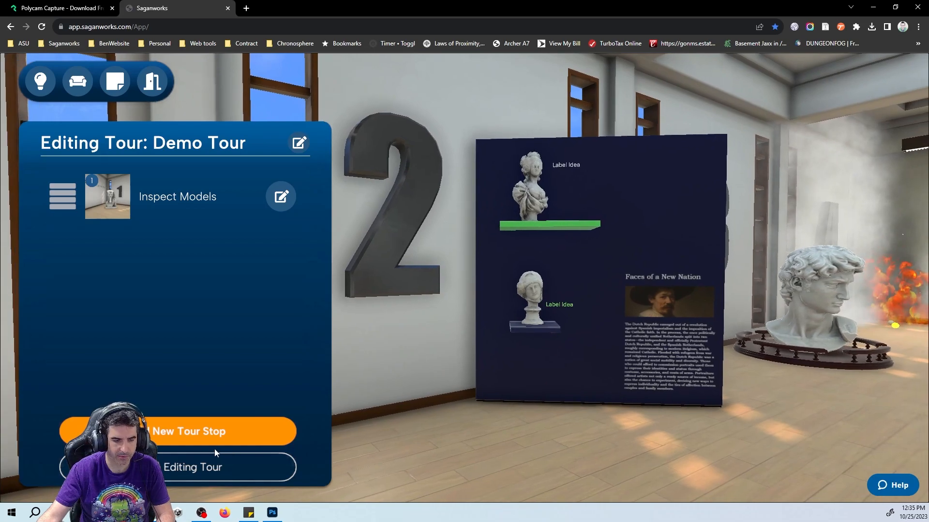
pyautogui.click(210, 436)
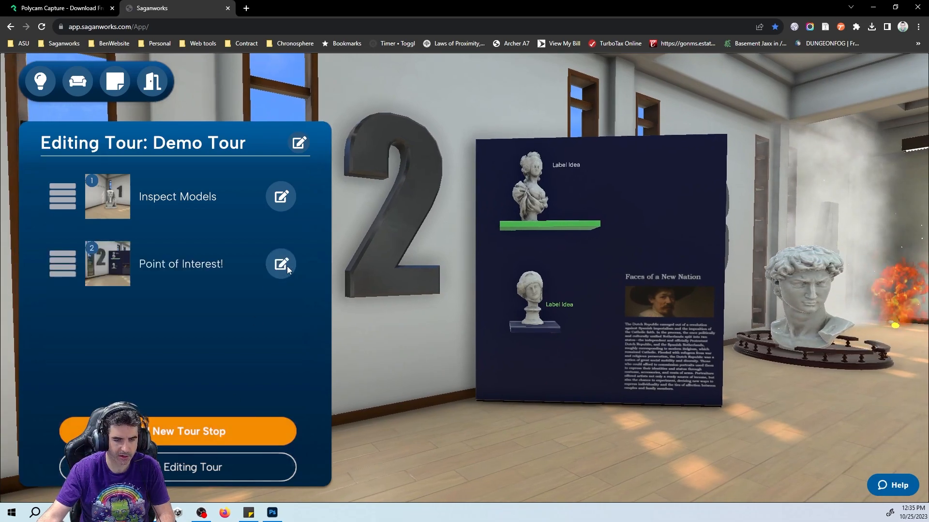
# Rename the second tour stop to "Custom Walls" and save it
pyautogui.click(282, 264)
pyautogui.click(370, 234)
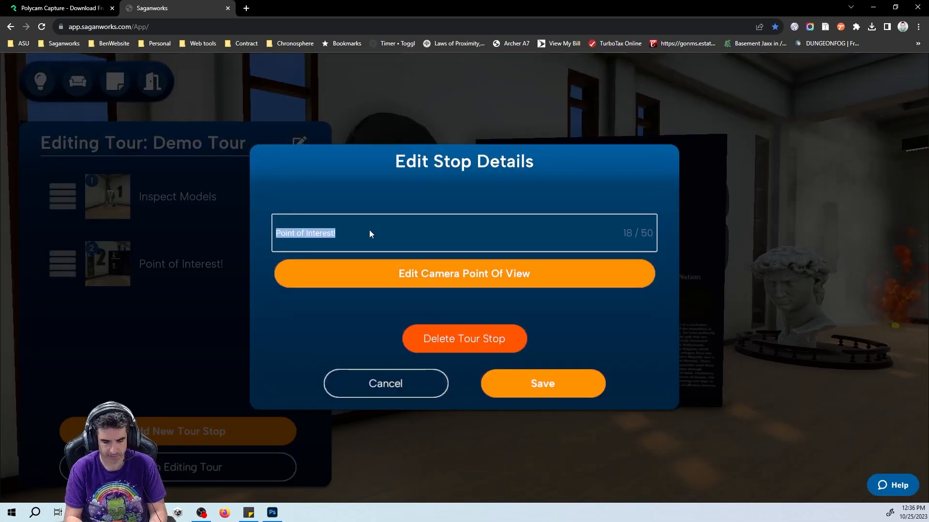
pyautogui.write('Custom Wa')
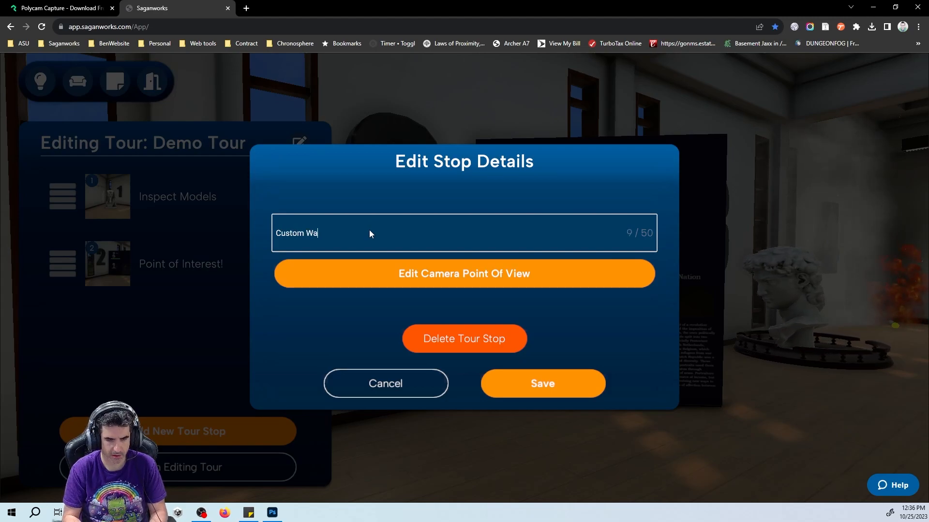
pyautogui.write('lls')
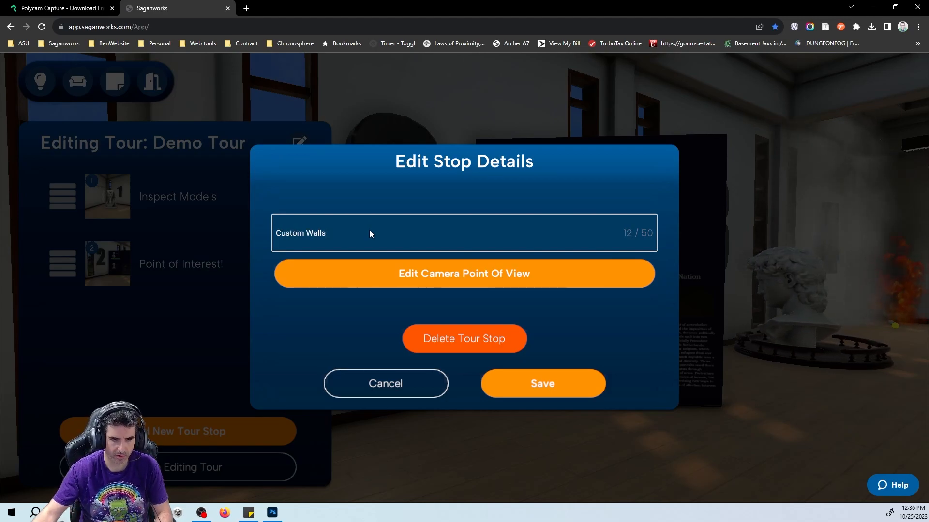
pyautogui.click(503, 378)
# Frame the number 3 with the rotating bust on its round base, and add this point of view as a tour stop
pyautogui.press('w')
pyautogui.moveTo(645, 432); pyautogui.dragTo(494, 356, button='right')
pyautogui.scroll(-5, 480, 430)
pyautogui.press('a')
pyautogui.press('w')
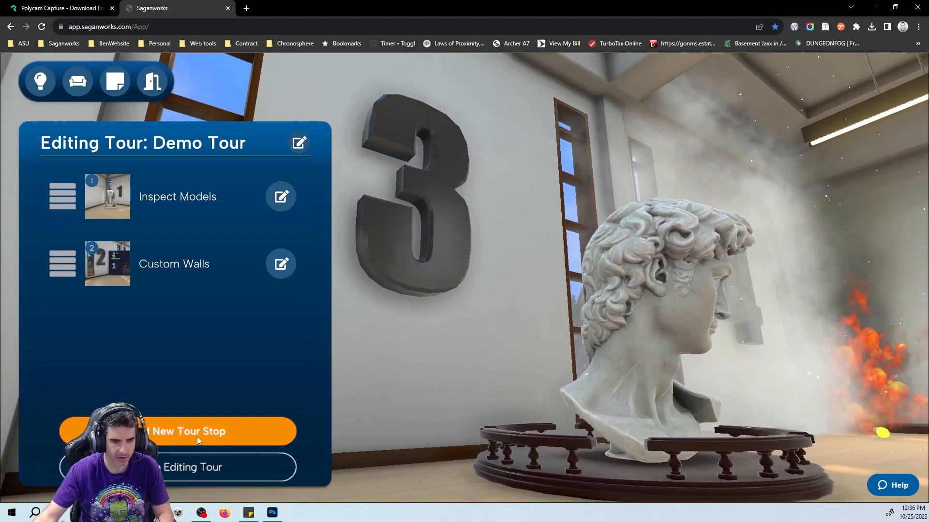
pyautogui.click(196, 432)
# Rename the third tour stop to "Rotate Models" and save it
pyautogui.click(280, 332)
pyautogui.tripleClick(352, 232)
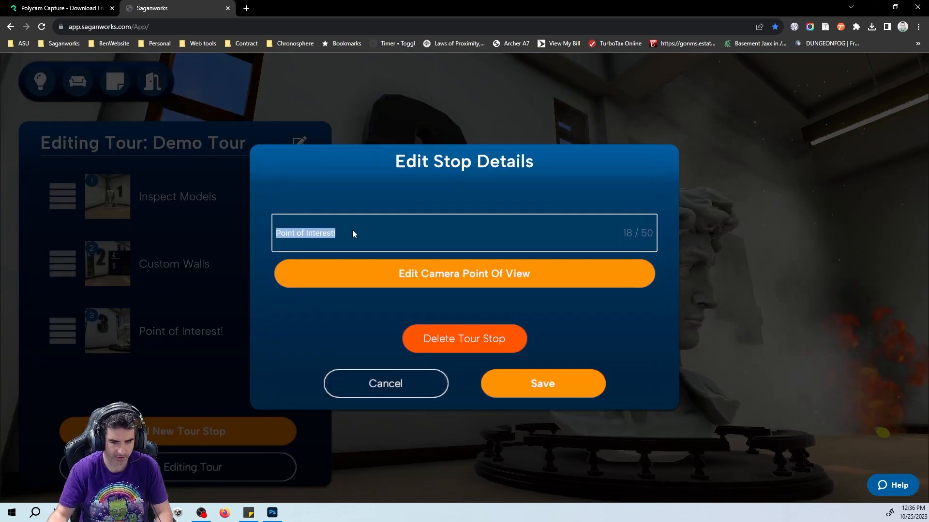
pyautogui.write('Roating')
pyautogui.press('BackSpace')
pyautogui.press('BackSpace')
pyautogui.press('BackSpace')
pyautogui.press('BackSpace')
pyautogui.press('BackSpace')
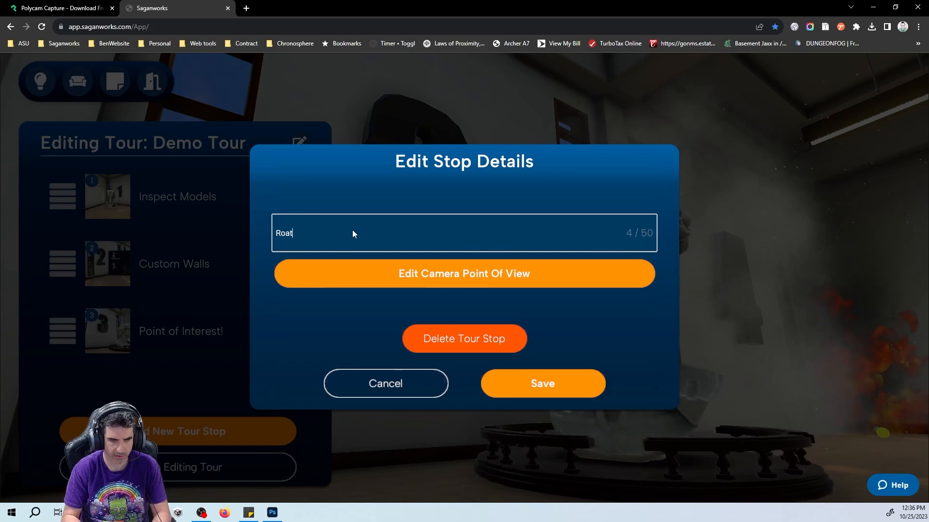
pyautogui.write('ta')
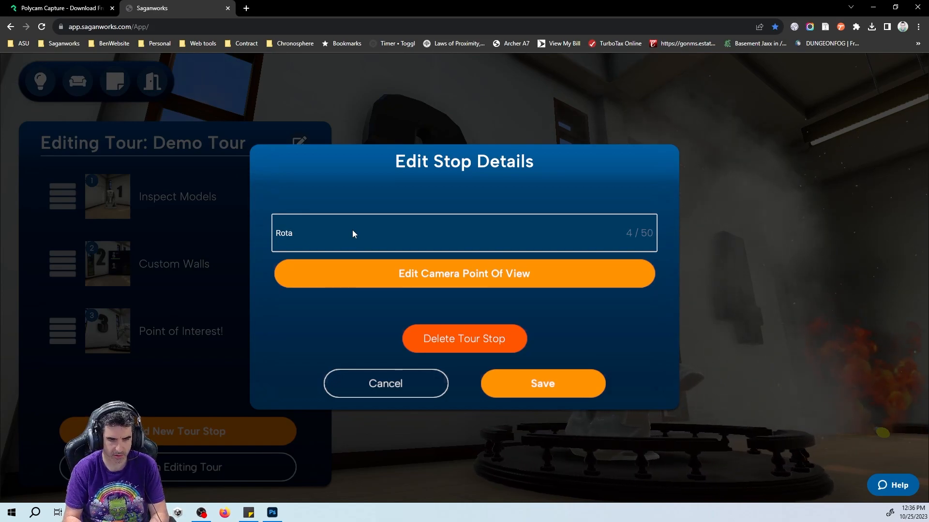
pyautogui.write('te ')
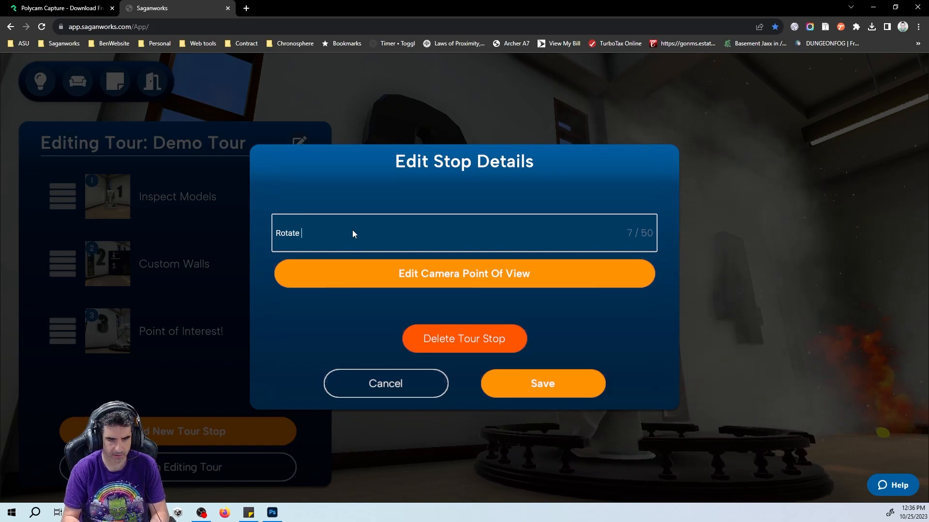
pyautogui.write('Models')
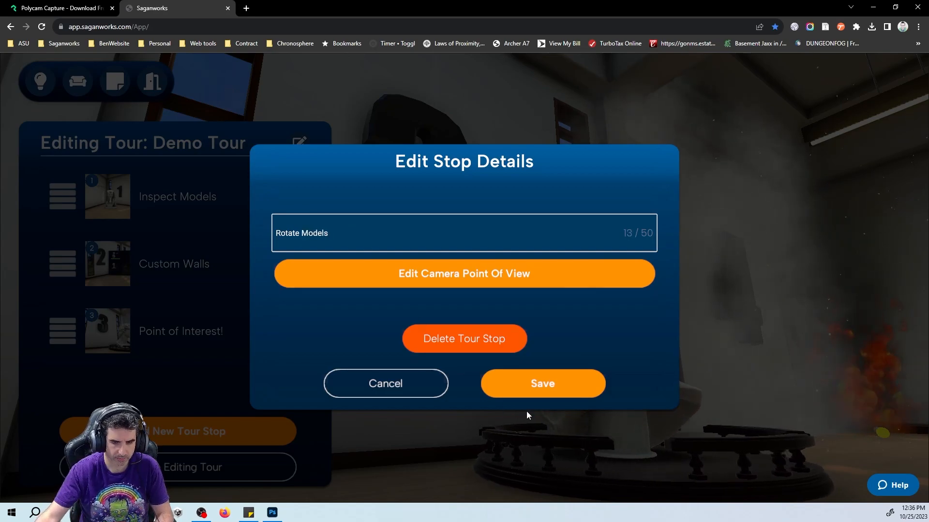
pyautogui.click(537, 384)
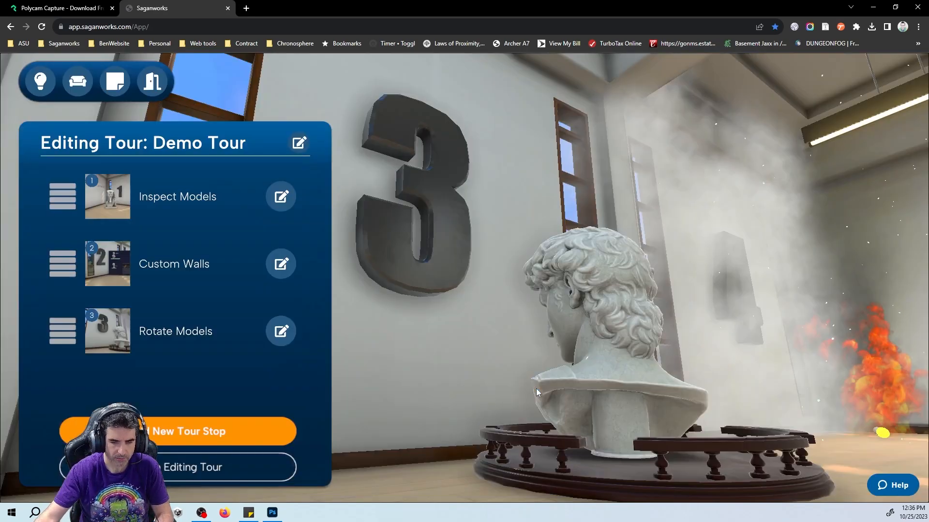
# Frame the number 4 with the fire and smoke effects, and add this point of view as a tour stop
pyautogui.moveTo(419, 390); pyautogui.dragTo(548, 426)
pyautogui.click(555, 428)
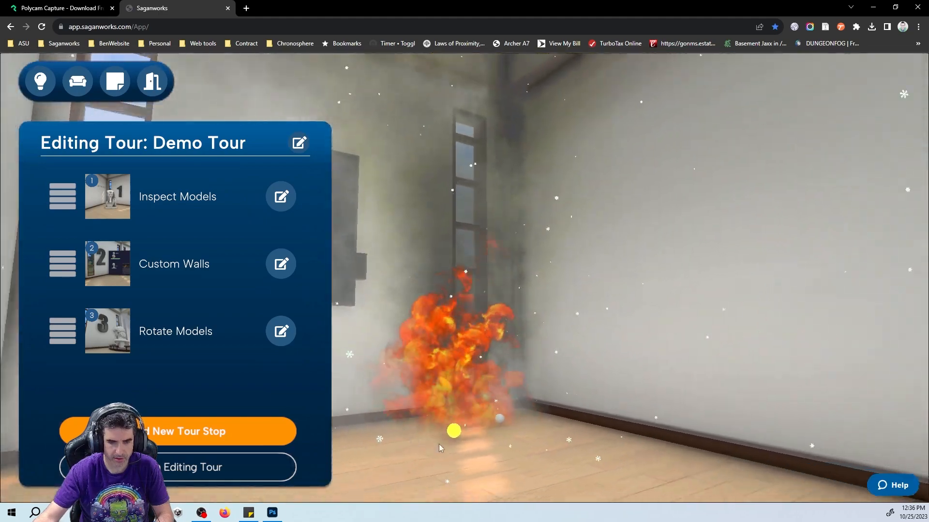
pyautogui.moveTo(519, 438); pyautogui.dragTo(492, 437)
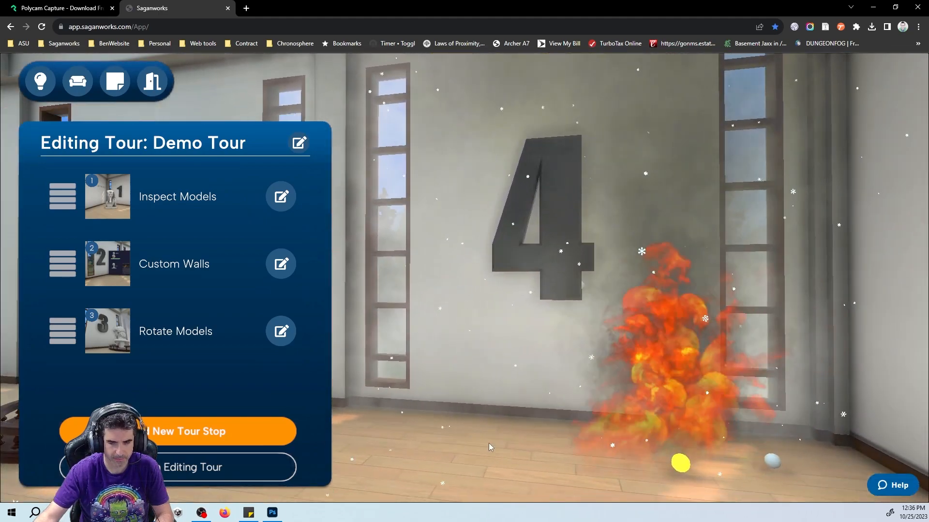
pyautogui.click(224, 439)
# Rename the fourth tour stop to "Use Effects" and save it
pyautogui.click(266, 398)
pyautogui.tripleClick(353, 242)
pyautogui.write('Use Effects')
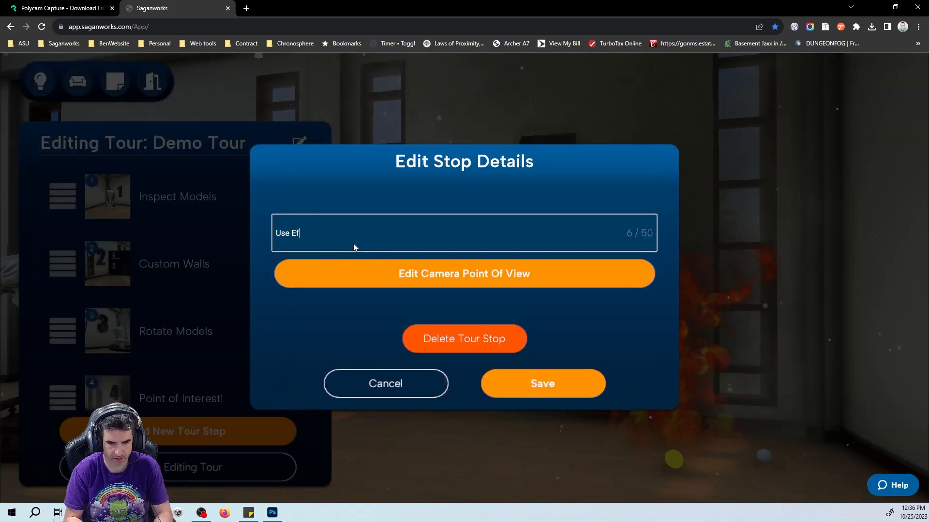
pyautogui.click(508, 377)
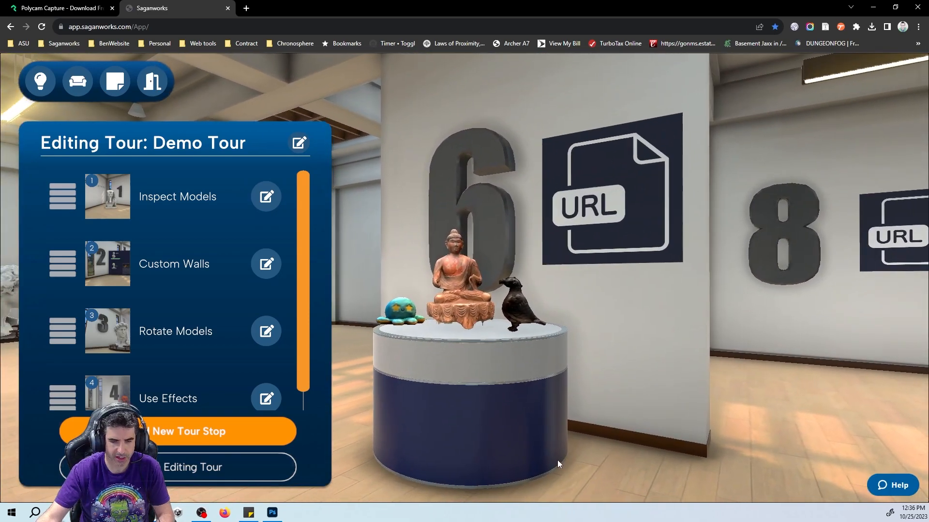
# Add a tour stop at the number 6 pedestal display, and another one framing the spotlit number 5 wall
pyautogui.click(182, 439)
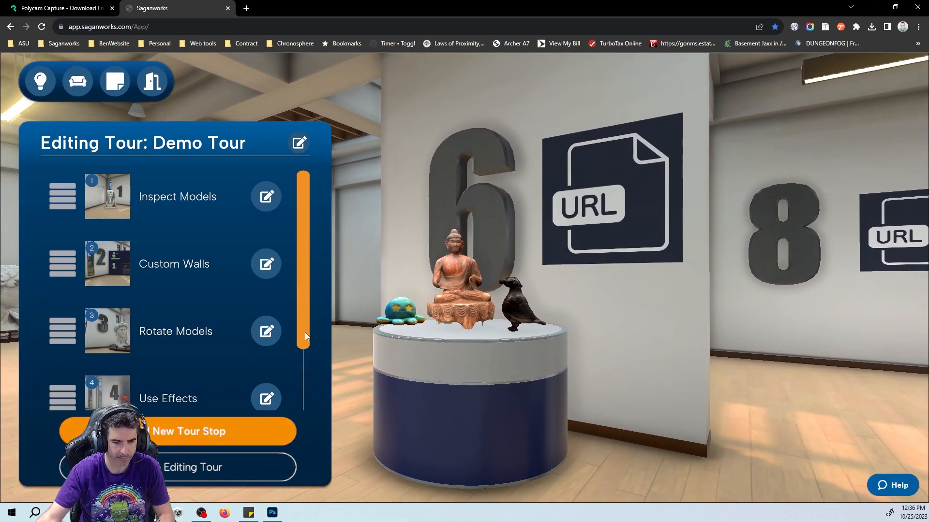
pyautogui.press('w')
pyautogui.moveTo(588, 466); pyautogui.dragTo(858, 441)
pyautogui.press('s')
pyautogui.press('a')
pyautogui.click(150, 435)
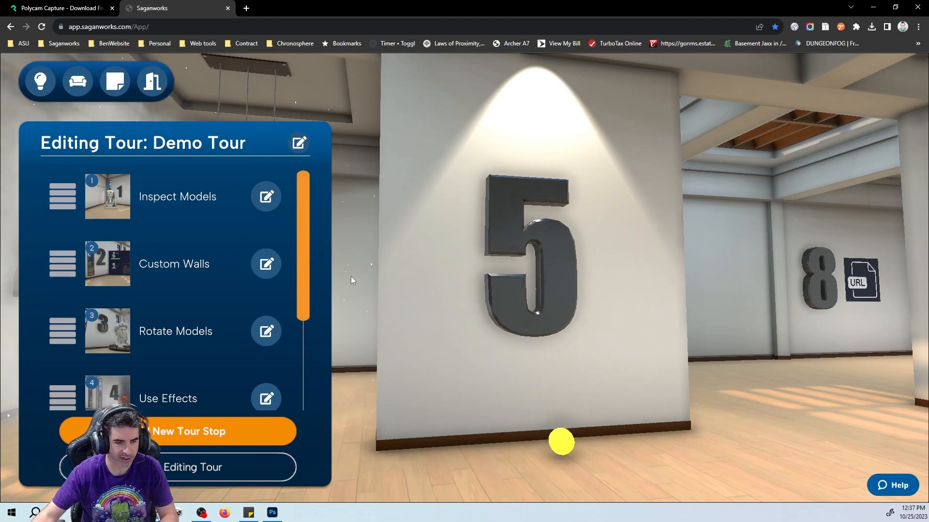
# Reorder the tour so the number 5 stop comes directly before the number 6 stop
pyautogui.moveTo(59, 331); pyautogui.dragTo(43, 284)
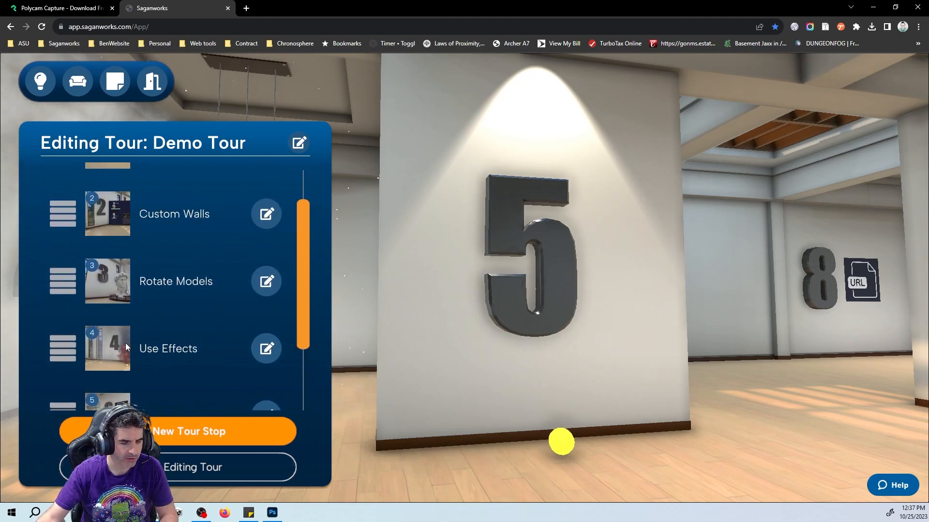
pyautogui.scroll(-3, 127, 345)
pyautogui.scroll(-1, 160, 363)
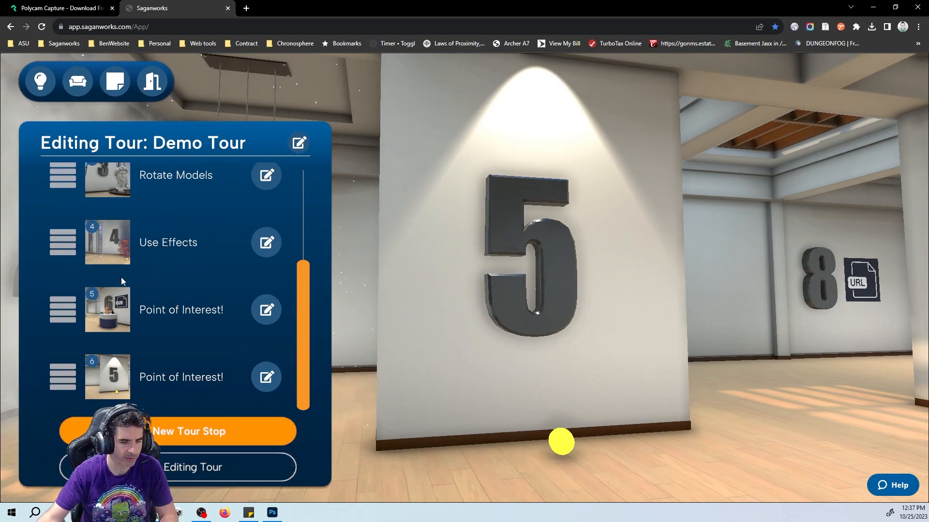
pyautogui.moveTo(69, 379); pyautogui.dragTo(69, 312)
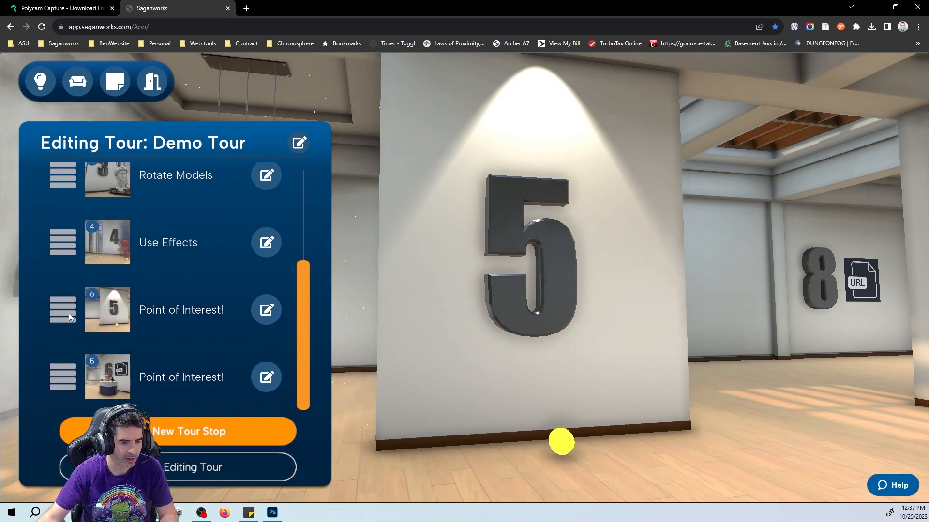
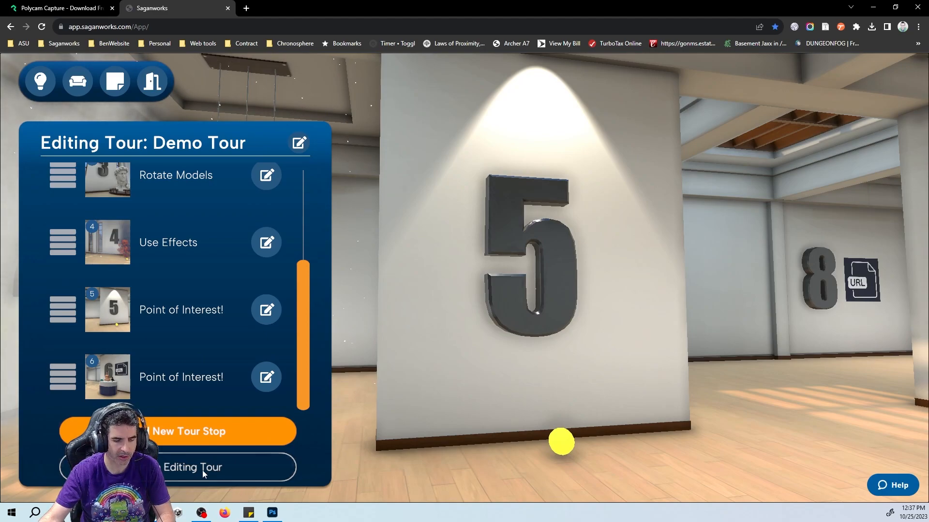
# Finish and reopen editing of the Demo Tour, and view the Inspect Models stop's details without changing them
pyautogui.click(202, 470)
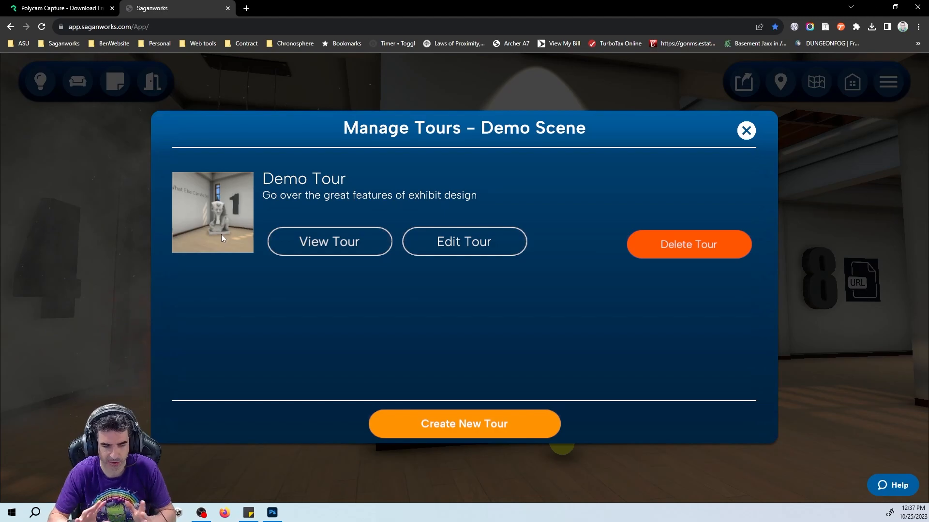
pyautogui.click(485, 250)
pyautogui.moveTo(306, 234)
pyautogui.mouseDown()
pyautogui.moveTo(308, 347)
pyautogui.moveTo(311, 254)
pyautogui.moveTo(299, 249)
pyautogui.mouseUp()
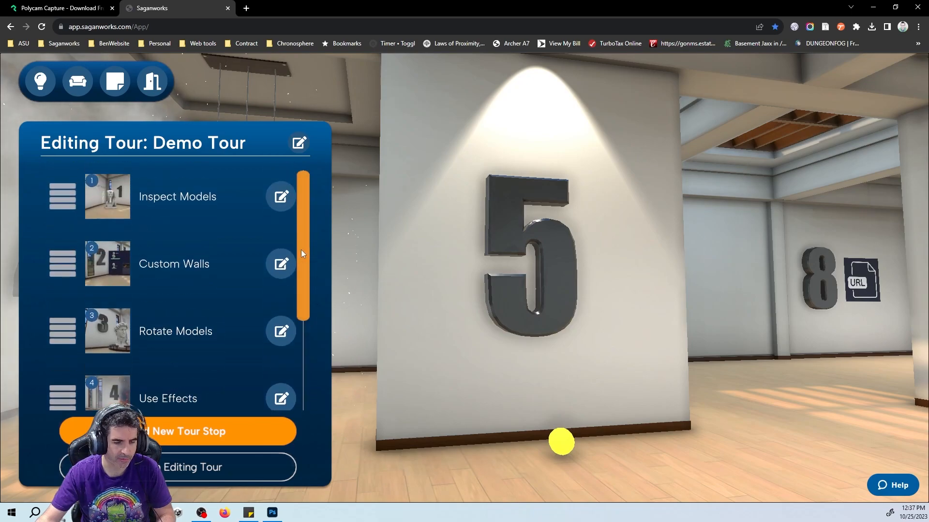
pyautogui.click(281, 196)
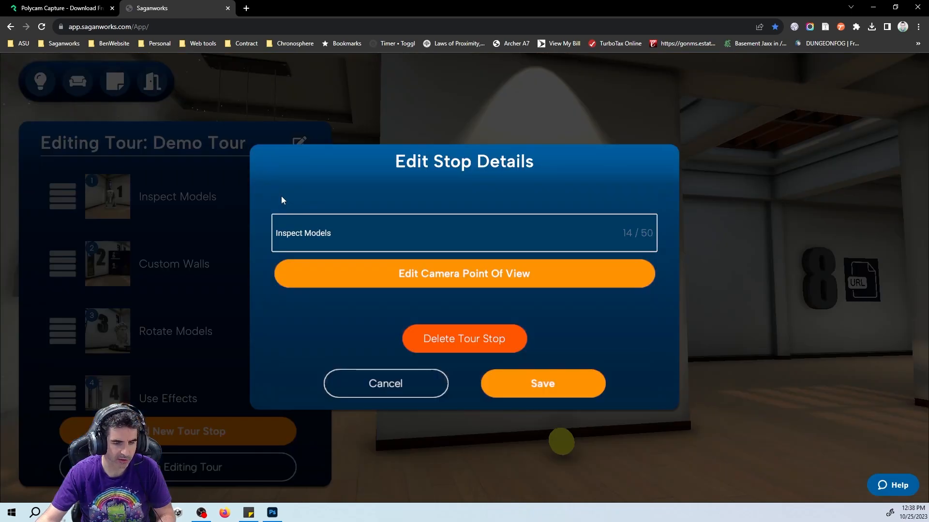
pyautogui.click(386, 383)
# Delete the number 6 stop from the Demo Tour, finish editing it and close the tour manager
pyautogui.scroll(-2, 260, 327)
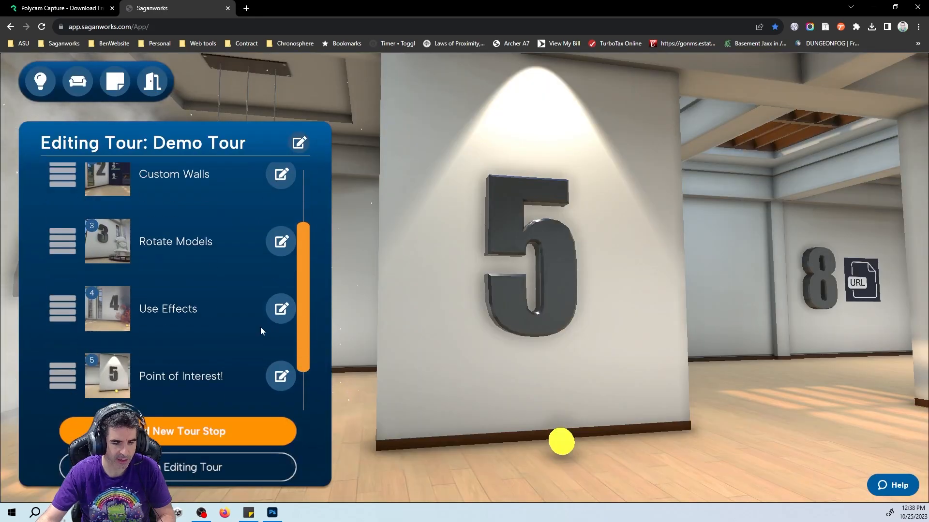
pyautogui.scroll(-1, 260, 331)
pyautogui.click(281, 376)
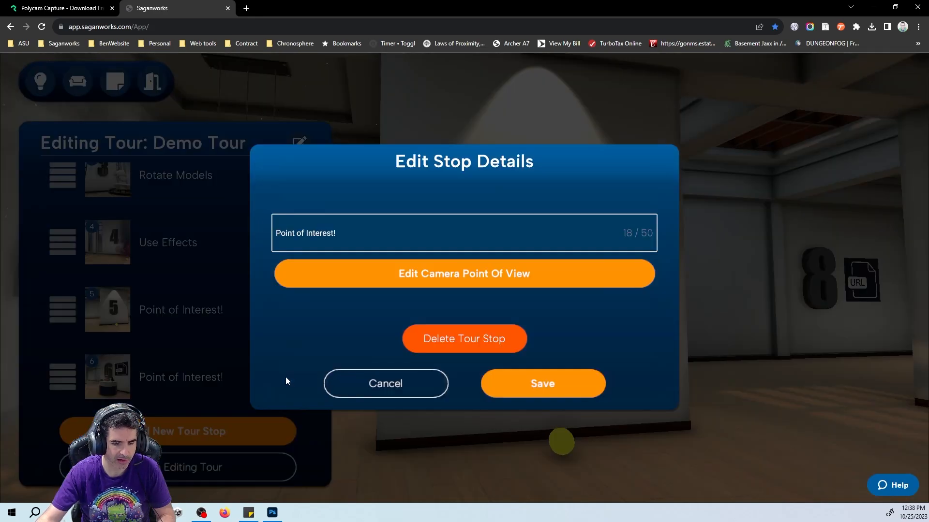
pyautogui.click(462, 341)
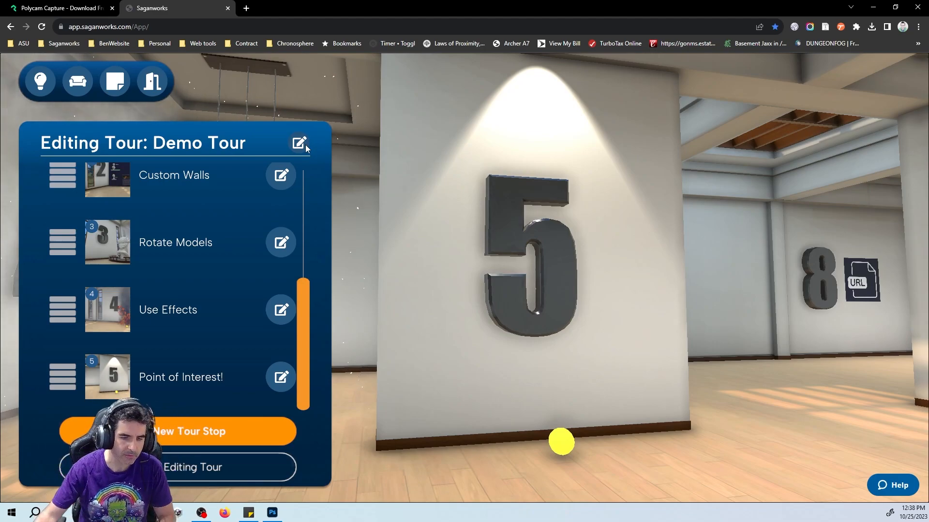
pyautogui.click(209, 472)
pyautogui.click(745, 131)
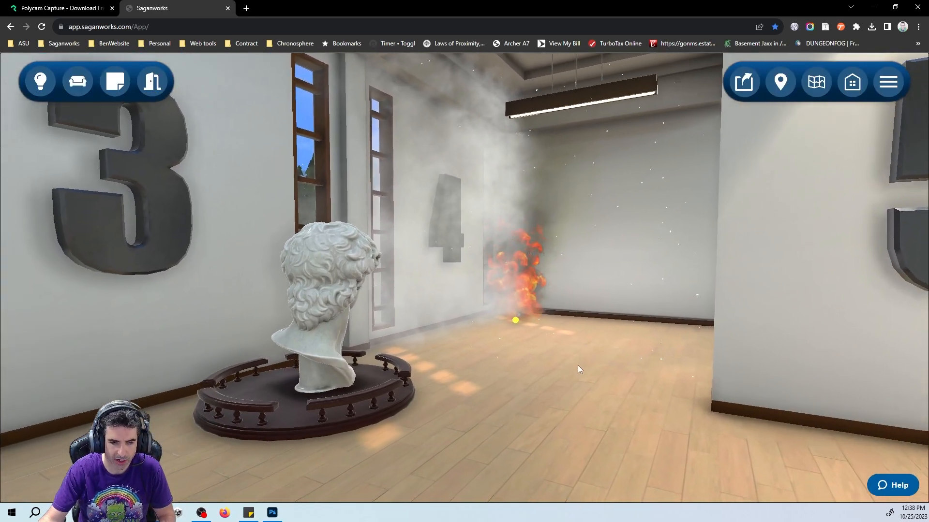
# Select the pharaoh statue beside number 1, view its Can Inspect setting, and deselect it
pyautogui.moveTo(696, 358); pyautogui.dragTo(278, 379)
pyautogui.click(277, 379)
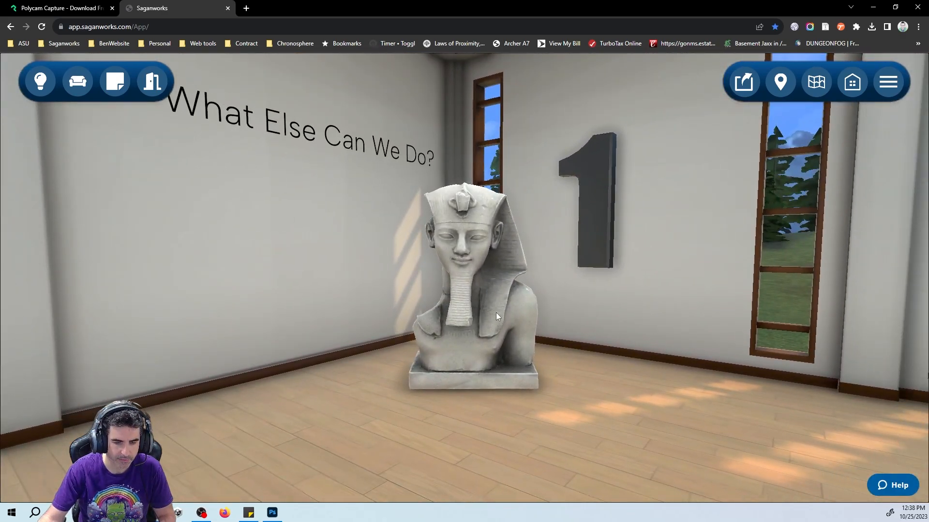
pyautogui.click(496, 313)
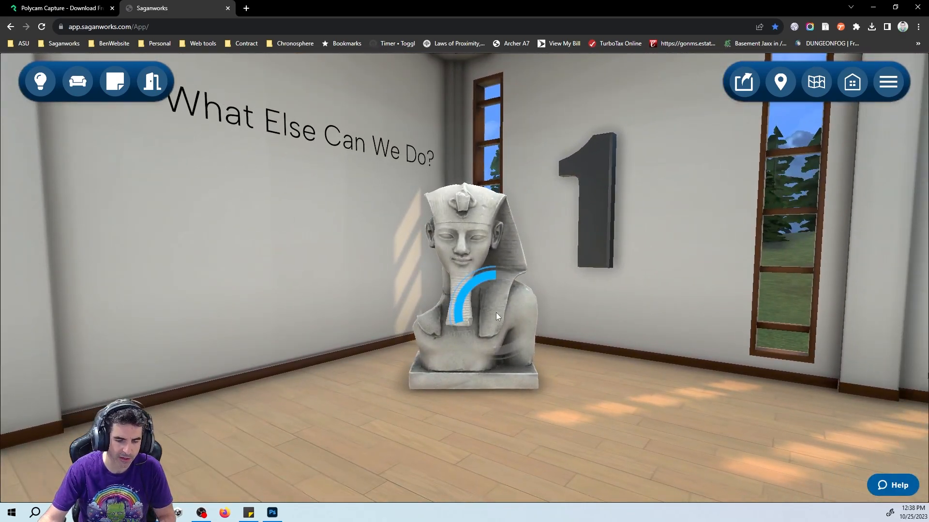
pyautogui.click(77, 83)
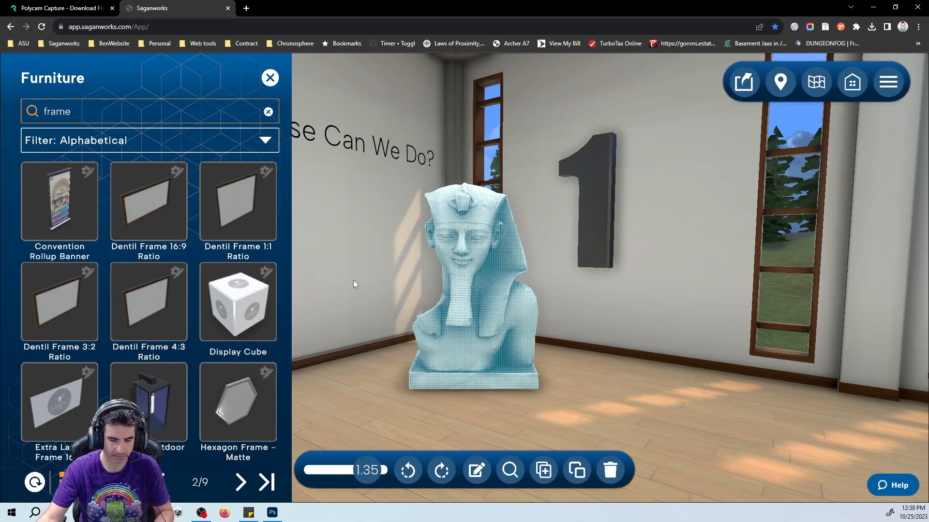
pyautogui.click(354, 282)
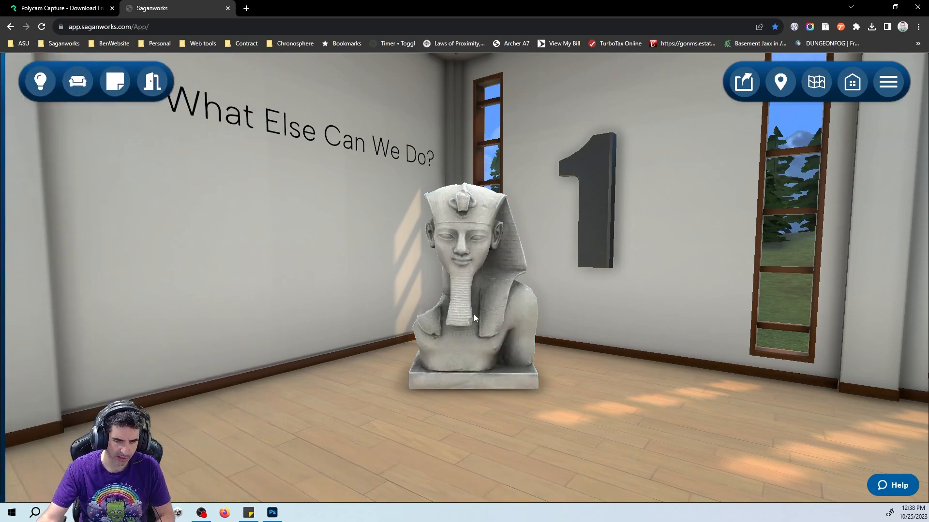
pyautogui.click(471, 304)
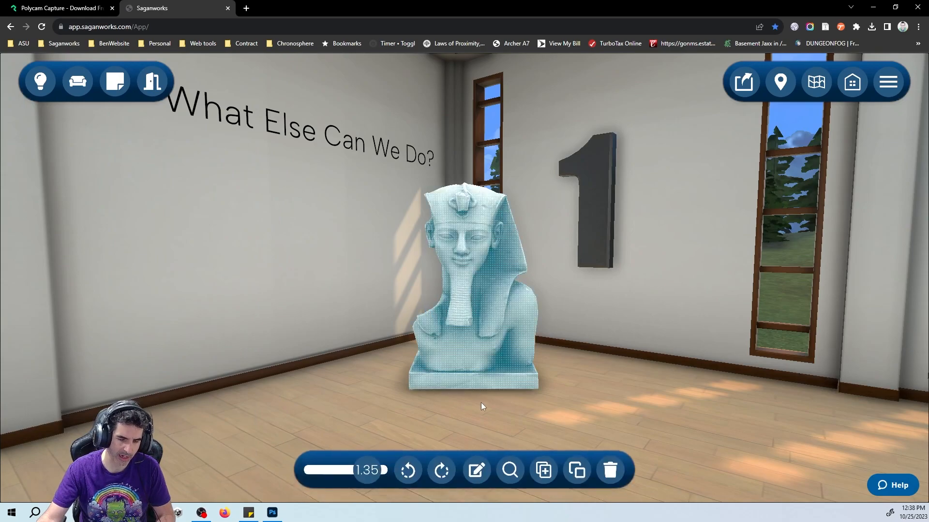
pyautogui.click(478, 475)
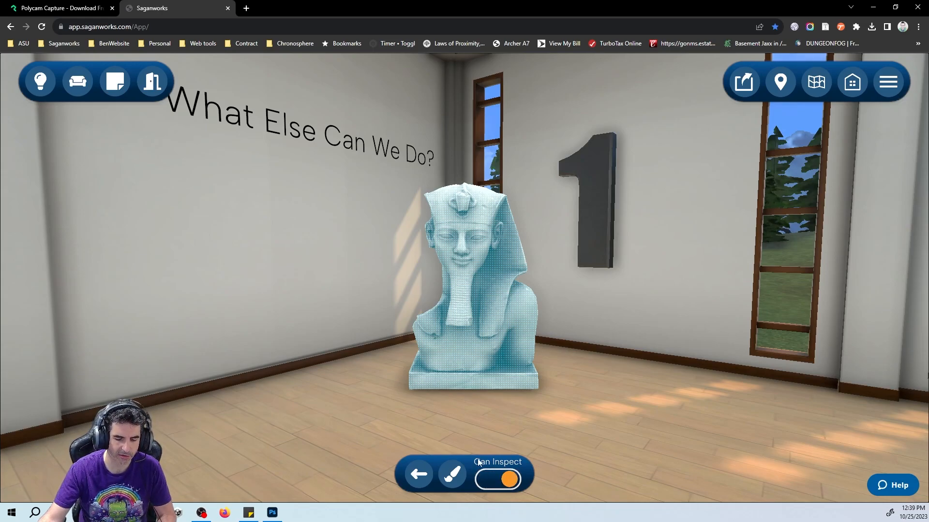
pyautogui.click(475, 438)
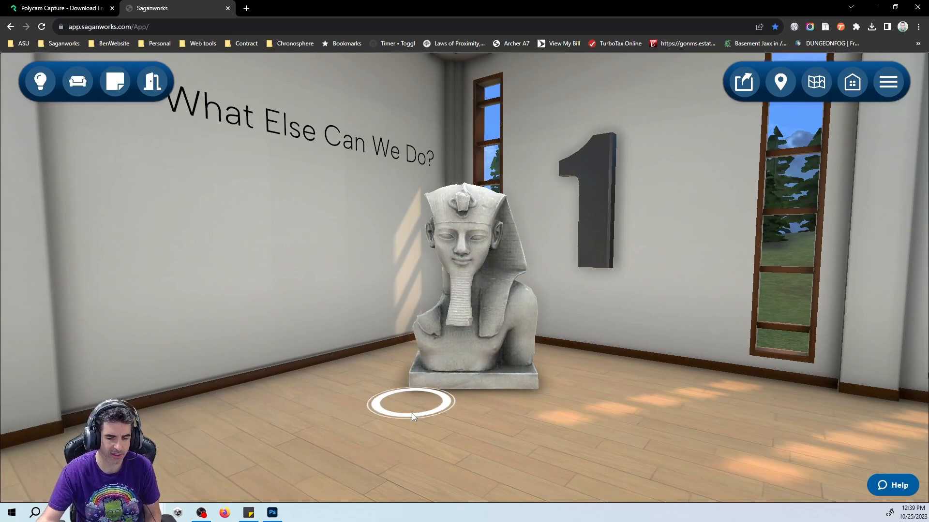
# Inspect the pharaoh statue beside number 1, rotate it to see other sides, and close the inspection view
pyautogui.click(327, 408)
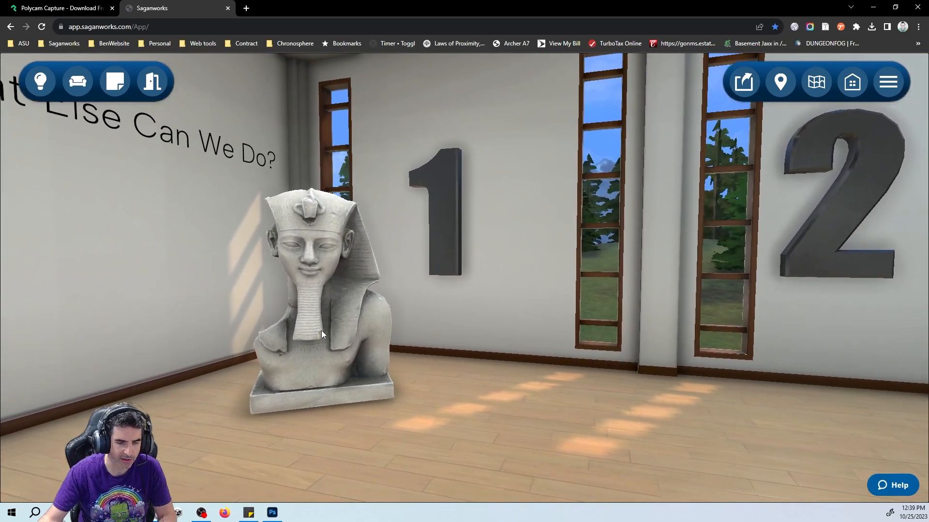
pyautogui.click(321, 330)
pyautogui.moveTo(563, 372); pyautogui.dragTo(717, 369)
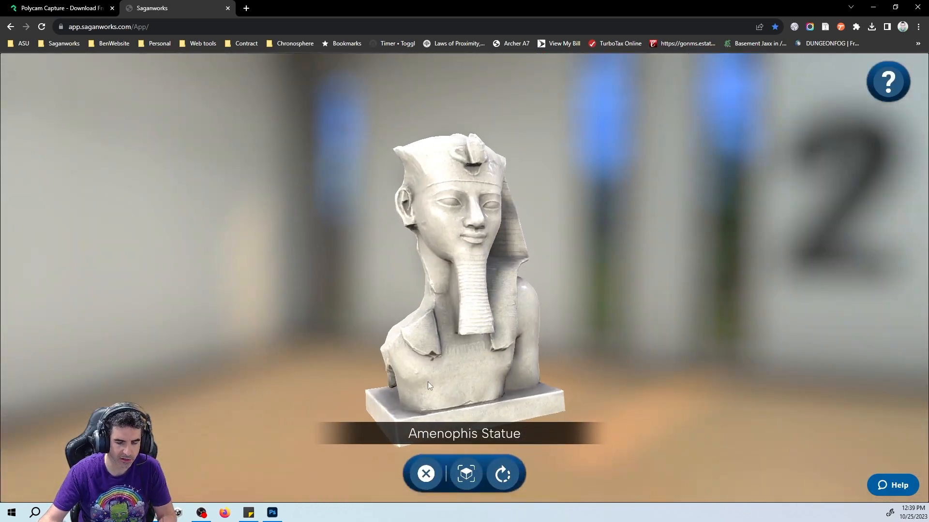
pyautogui.click(284, 372)
# Turn on Can Inspect for the blue display wall between numbers 2 and 3, and deselect it
pyautogui.moveTo(298, 379); pyautogui.dragTo(589, 429)
pyautogui.click(561, 338)
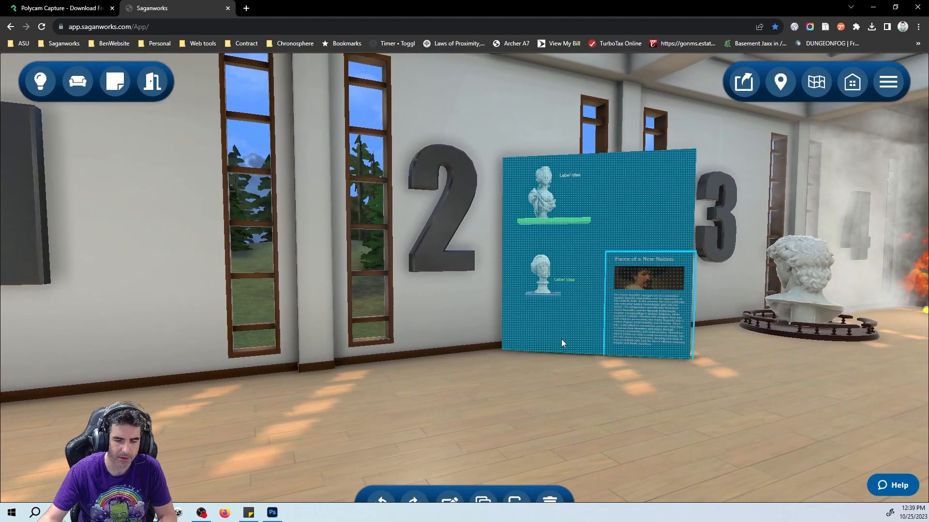
pyautogui.click(450, 470)
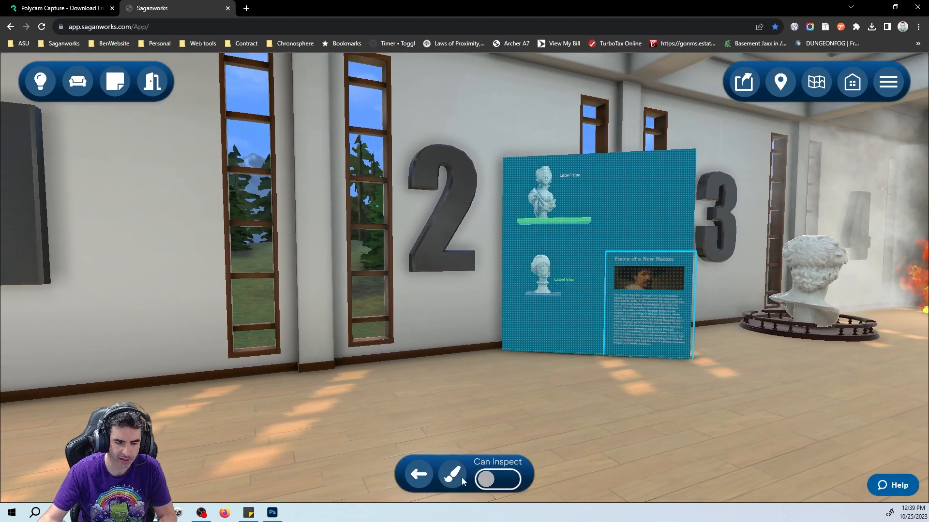
pyautogui.click(471, 422)
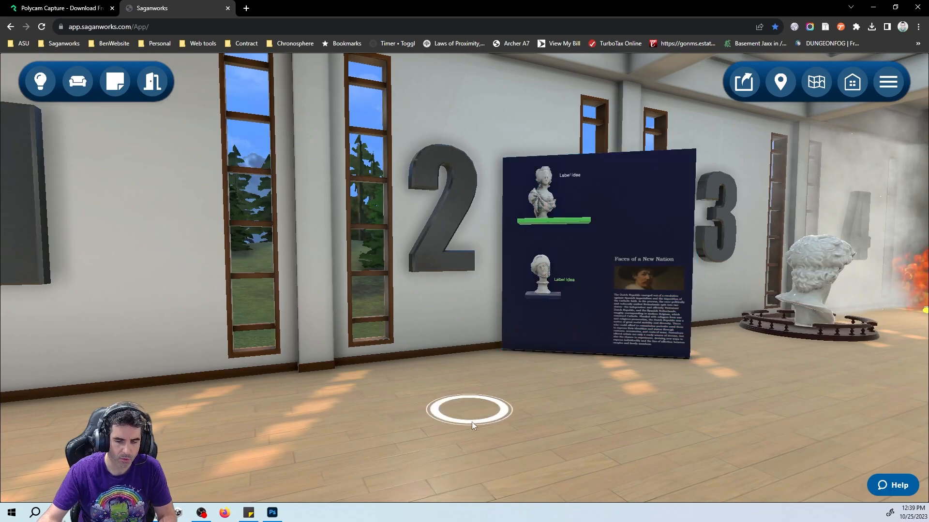
# Inspect the blue display wall, rotating it and zooming in on its busts and labels, and close the inspection view
pyautogui.click(565, 347)
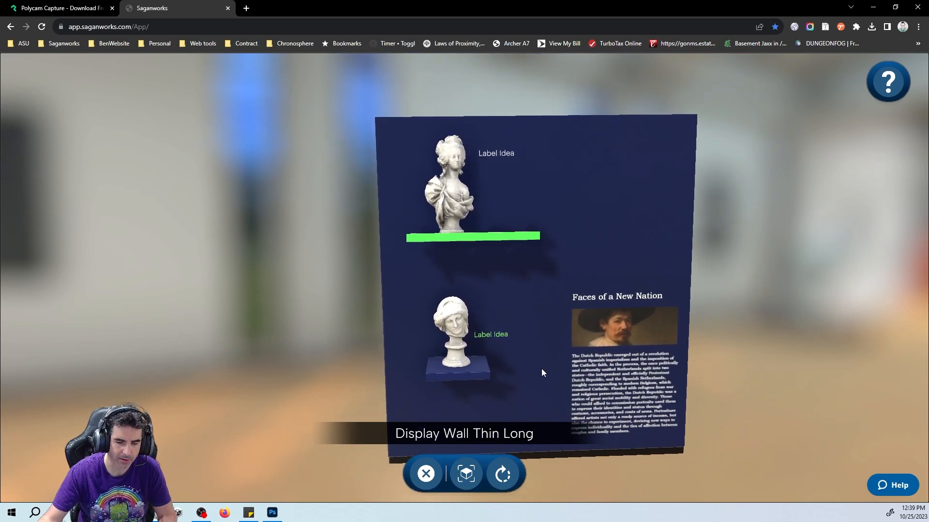
pyautogui.moveTo(488, 359); pyautogui.dragTo(637, 341)
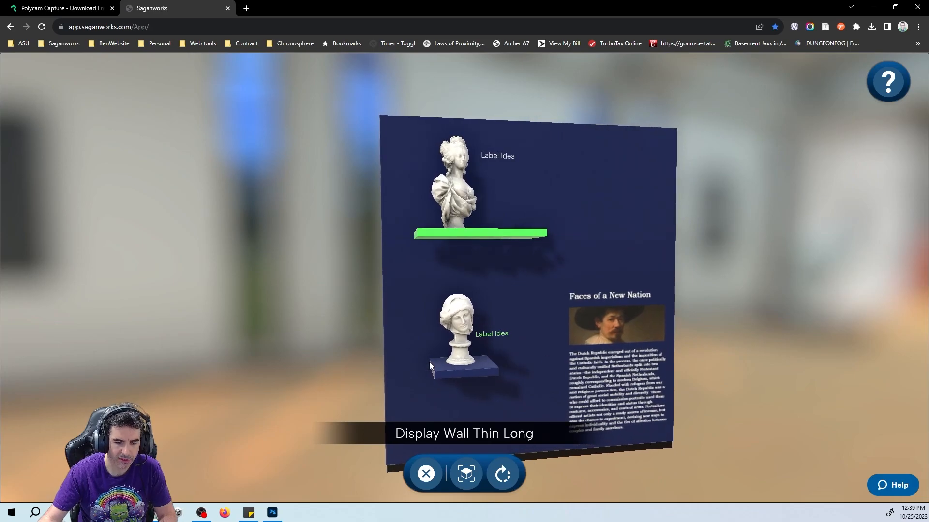
pyautogui.moveTo(430, 362); pyautogui.dragTo(512, 351)
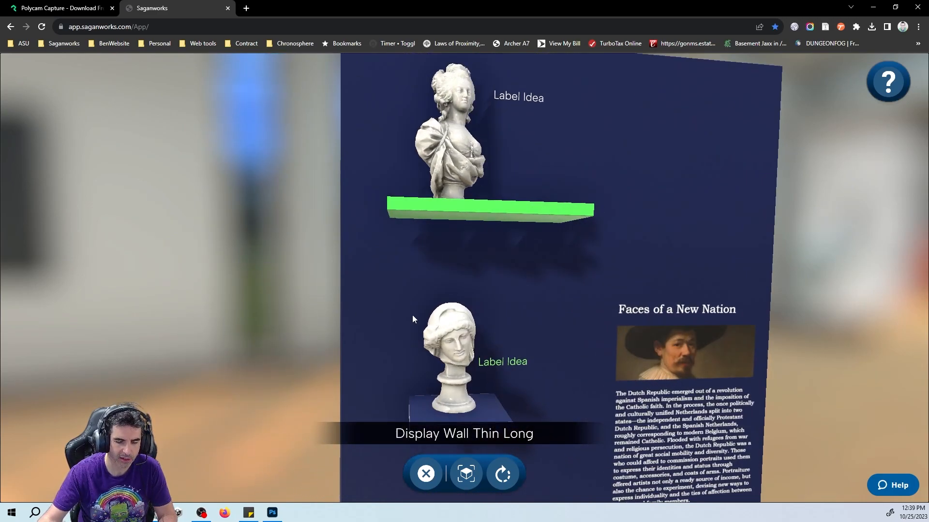
pyautogui.click(263, 371)
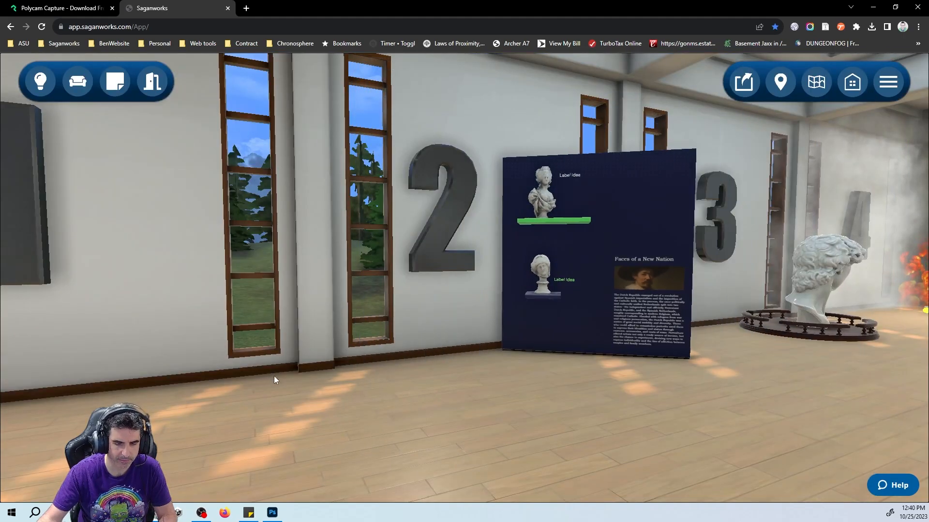
# Go to the bust on the platform at number 3 and search the furniture library for "rotating"
pyautogui.moveTo(407, 448); pyautogui.dragTo(367, 448)
pyautogui.click(551, 449)
pyautogui.click(348, 439)
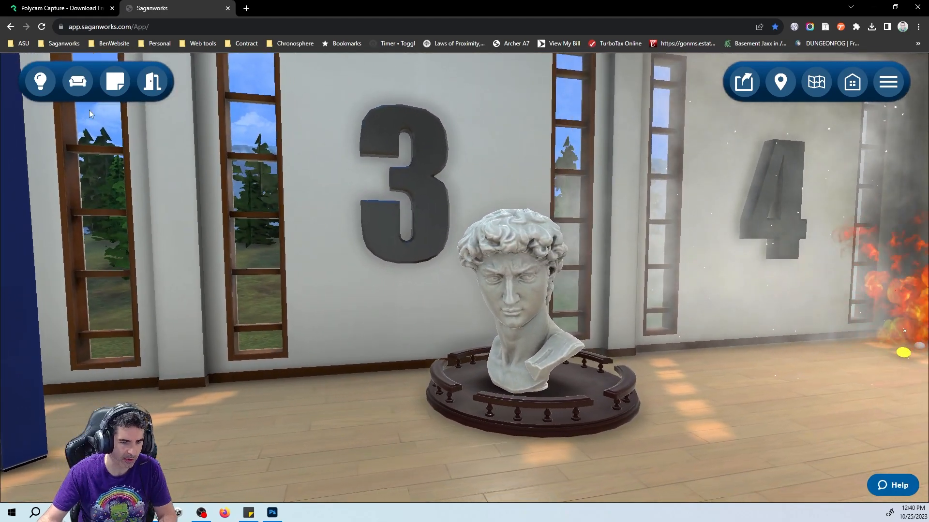
pyautogui.click(77, 81)
pyautogui.doubleClick(91, 112)
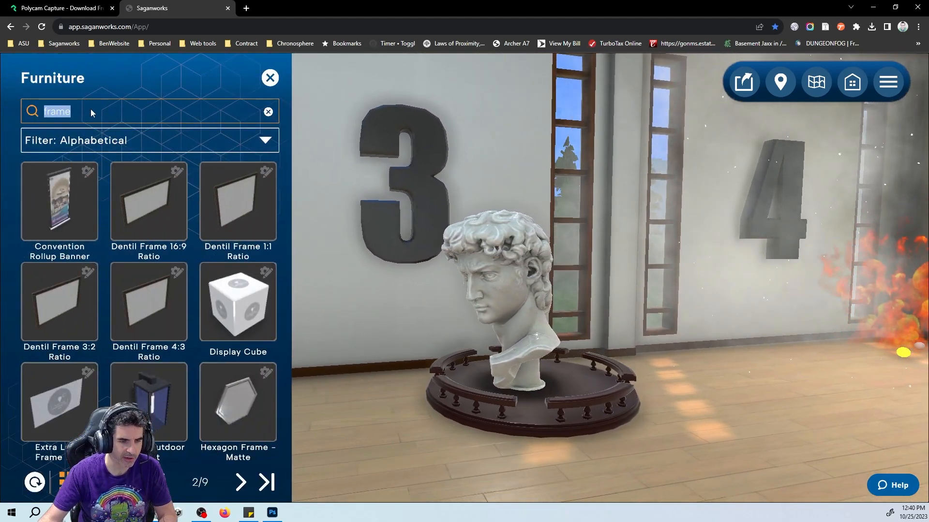
pyautogui.press('BackSpace')
pyautogui.write('roat')
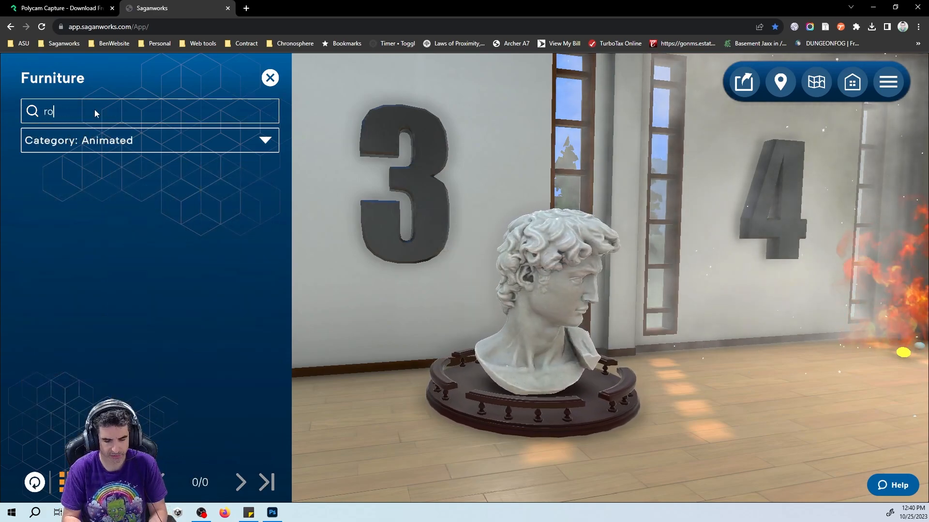
pyautogui.press('BackSpace')
pyautogui.press('BackSpace')
pyautogui.write('ta')
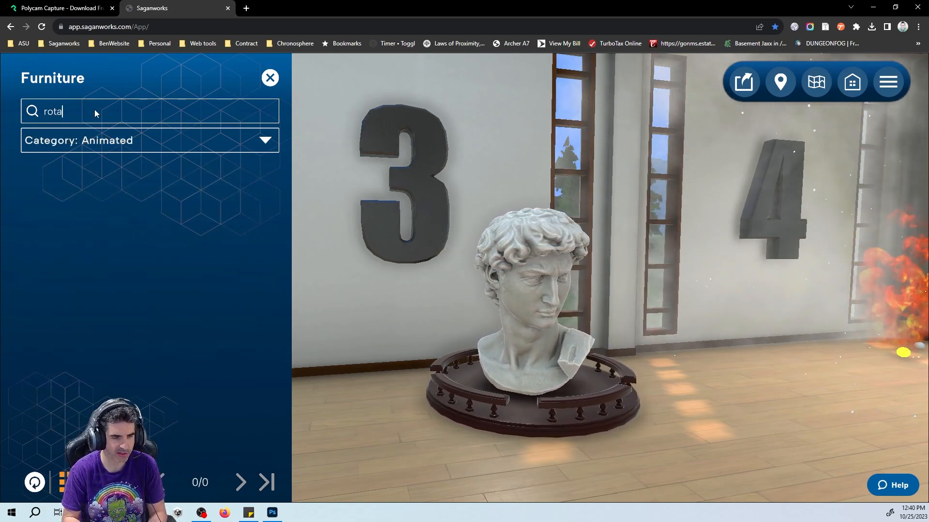
pyautogui.write('ting')
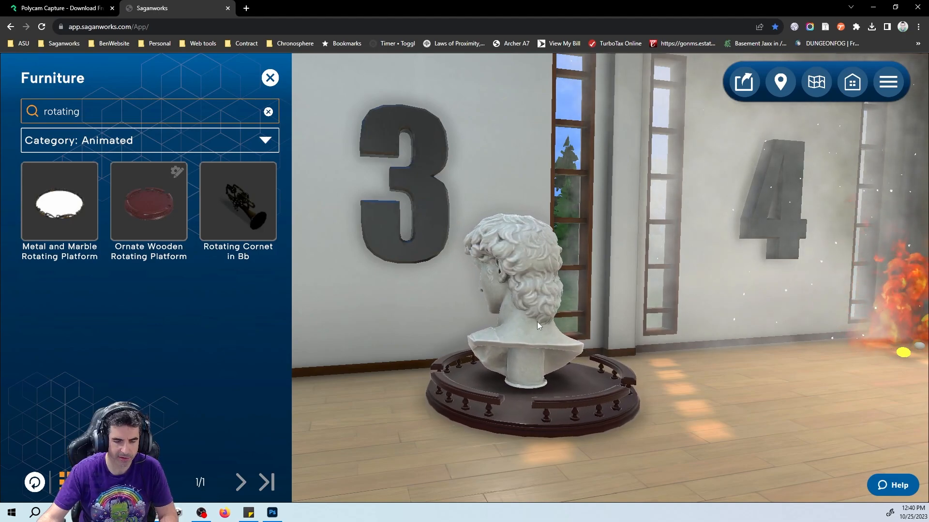
# Try the Spin, RachetSpin and BackAndForth animations on the rotating platform at number 3
pyautogui.click(529, 416)
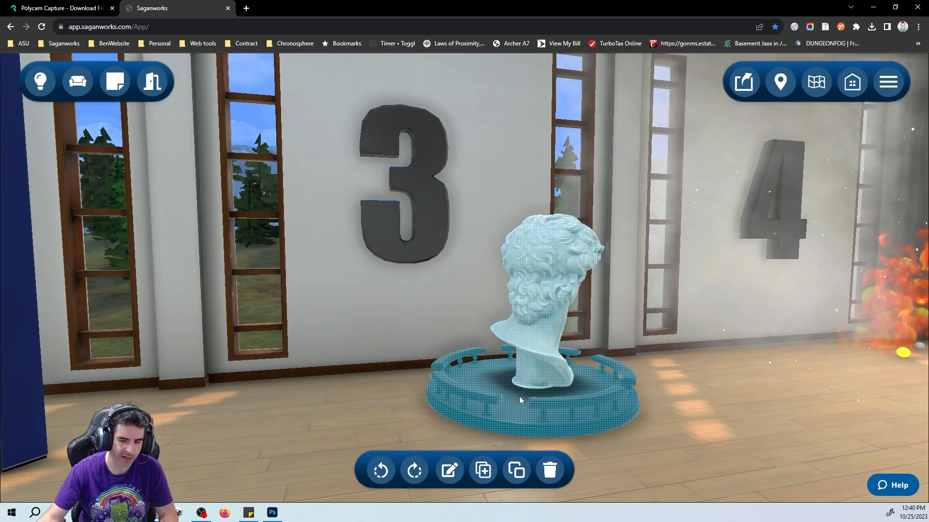
pyautogui.click(451, 471)
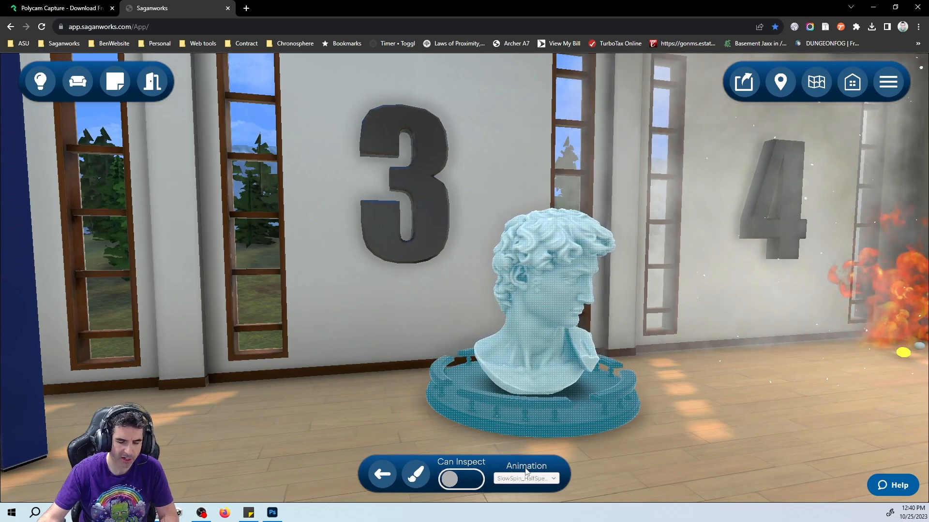
pyautogui.click(526, 478)
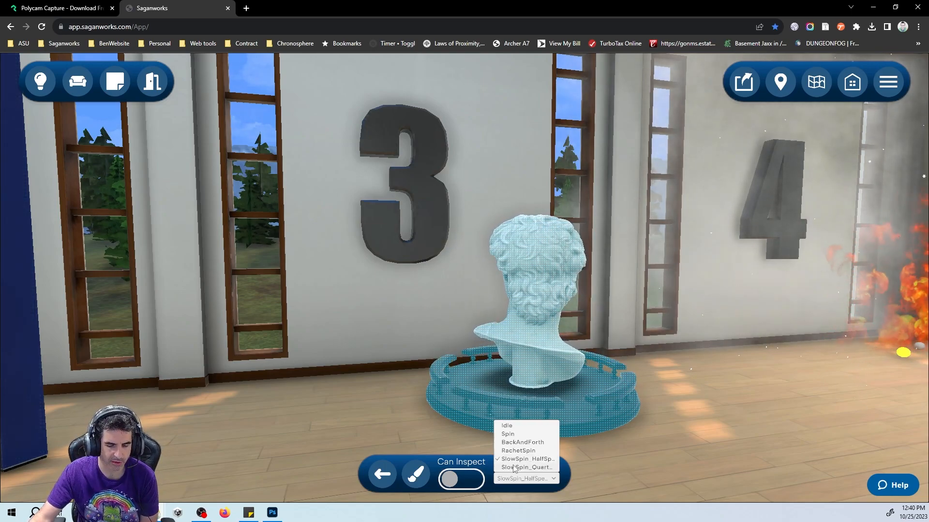
pyautogui.click(507, 434)
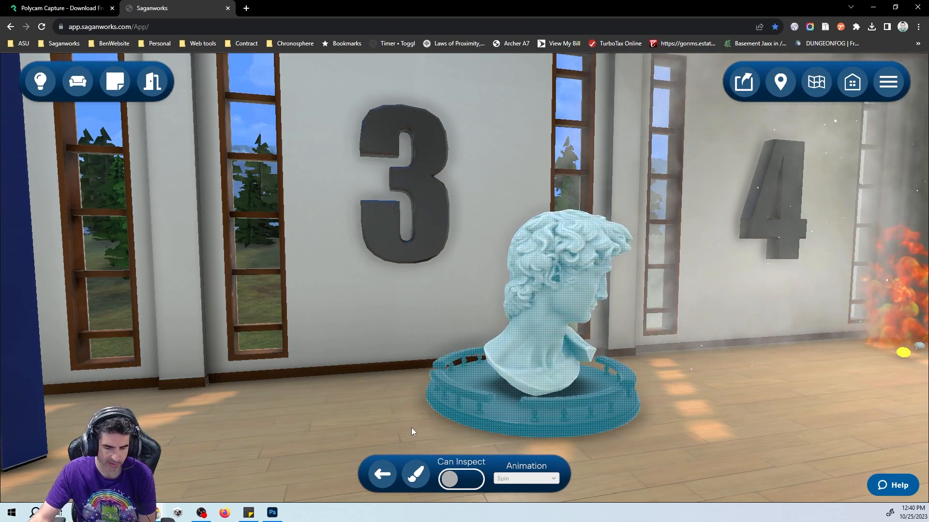
pyautogui.click(530, 479)
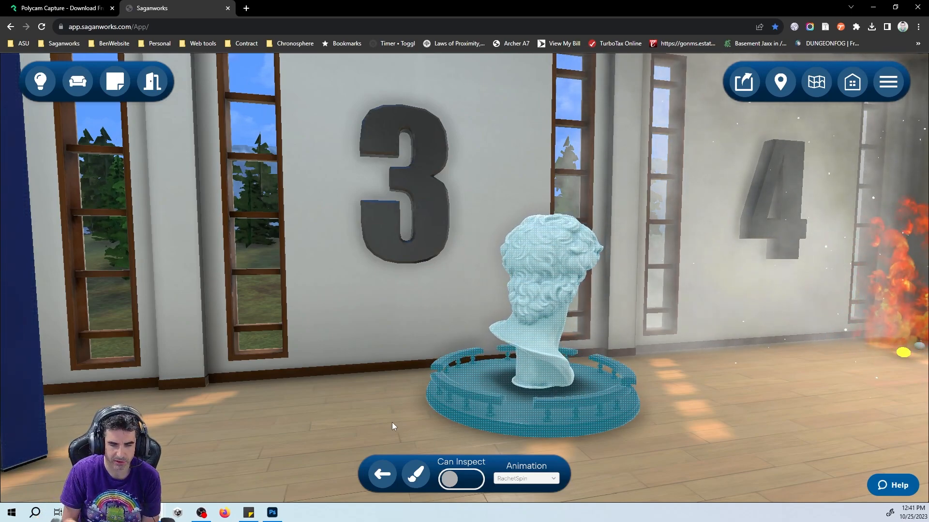
pyautogui.click(535, 479)
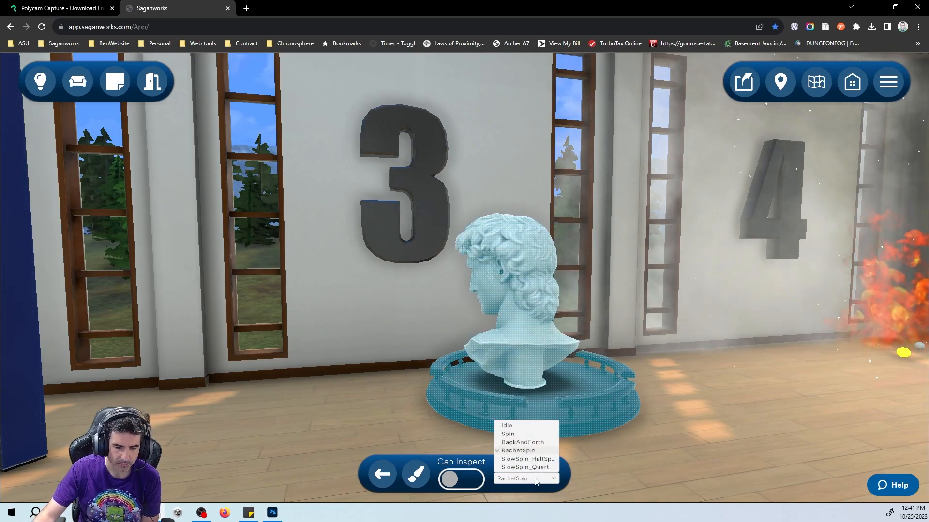
pyautogui.click(527, 442)
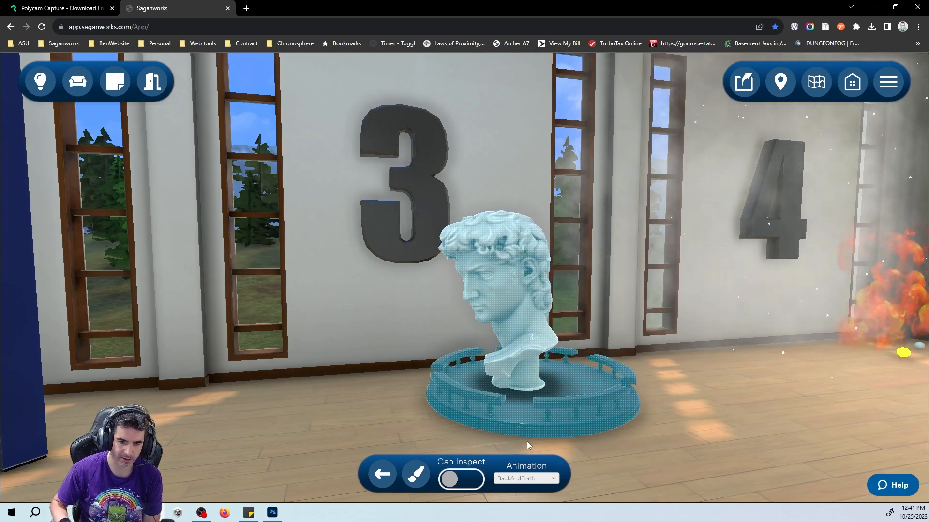
# Set the rotating platform's animation to Idle and deselect the platform
pyautogui.click(534, 479)
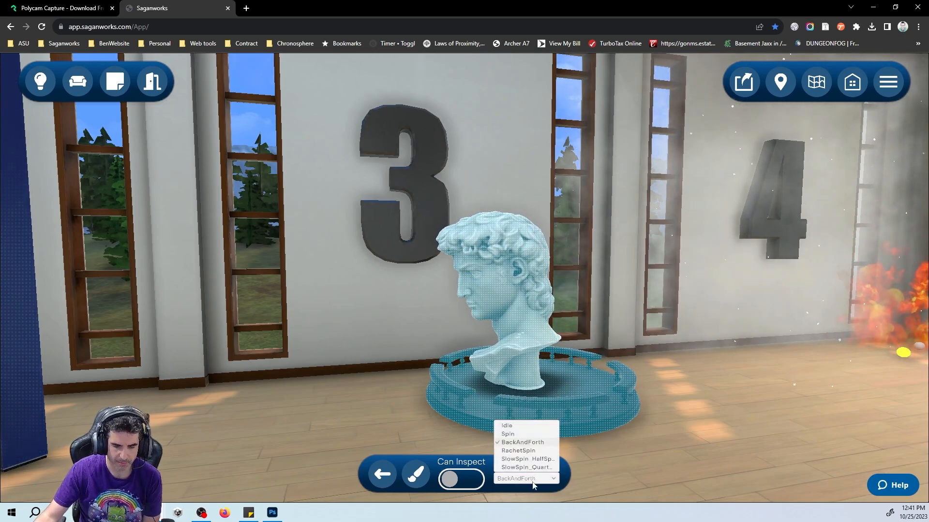
pyautogui.click(506, 426)
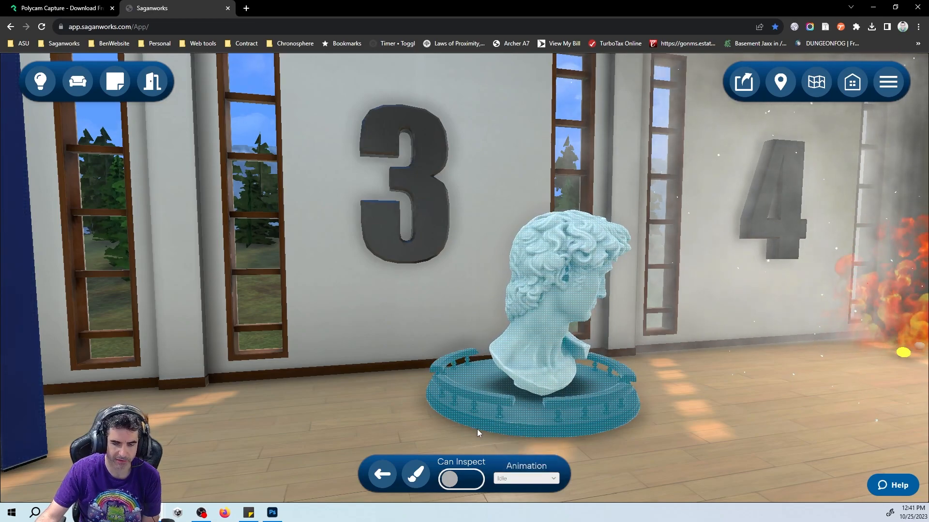
pyautogui.click(393, 420)
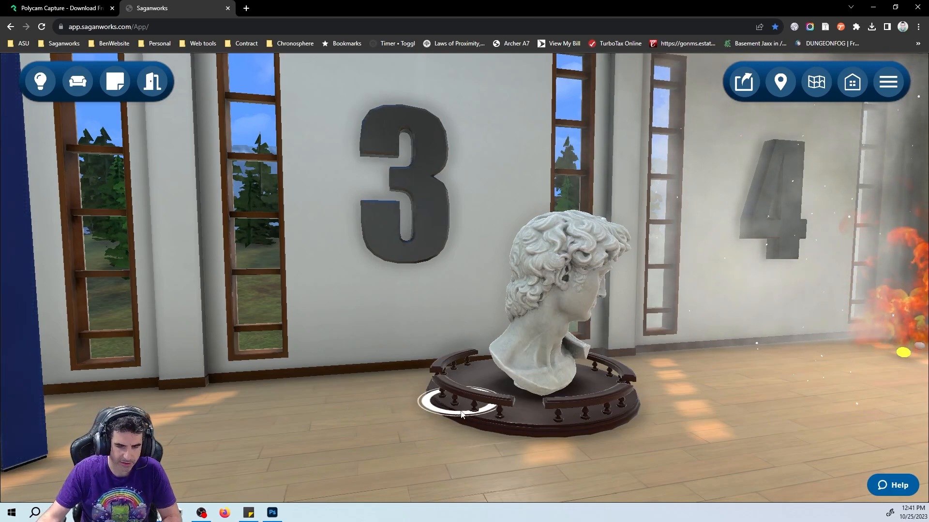
# Search the Effects and Particles furniture for "particle" and place the Confetti effect on the blank wall beside number 4
pyautogui.click(408, 445)
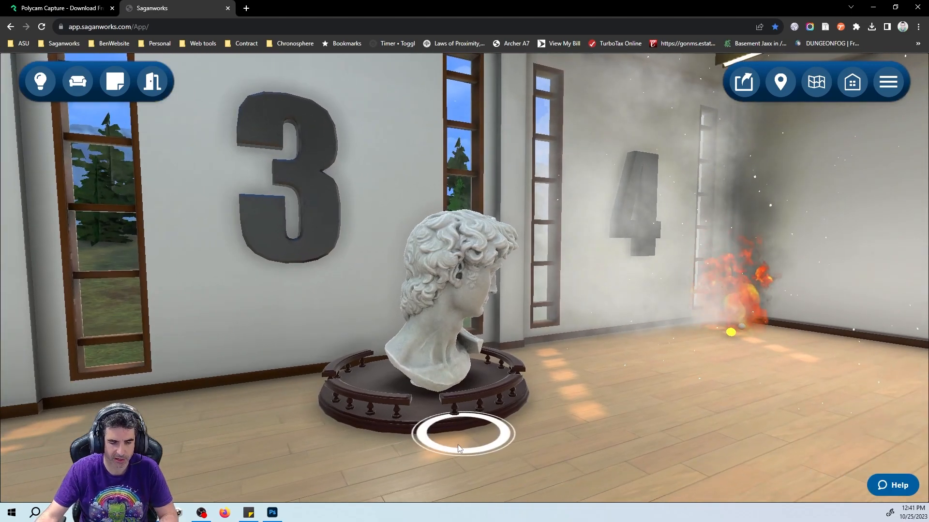
pyautogui.moveTo(411, 460); pyautogui.dragTo(328, 457)
pyautogui.press('w')
pyautogui.press('s')
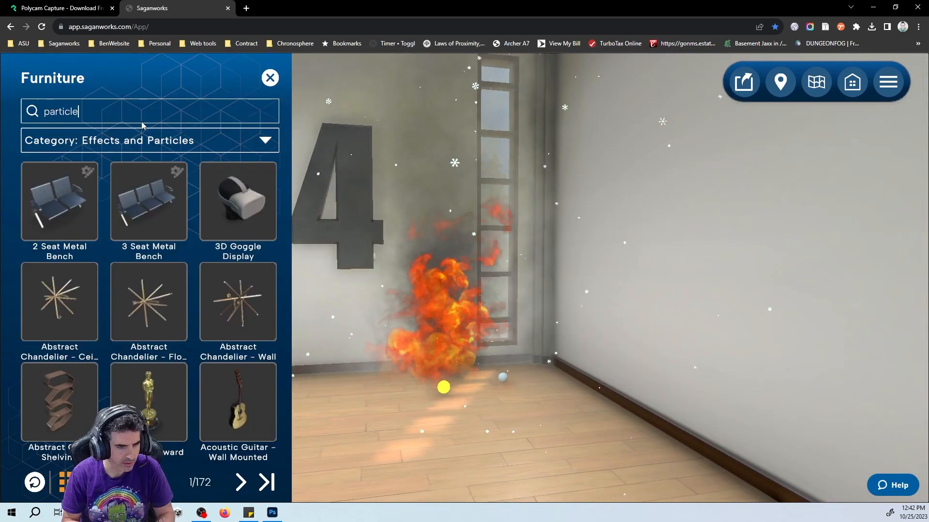
pyautogui.press('Return')
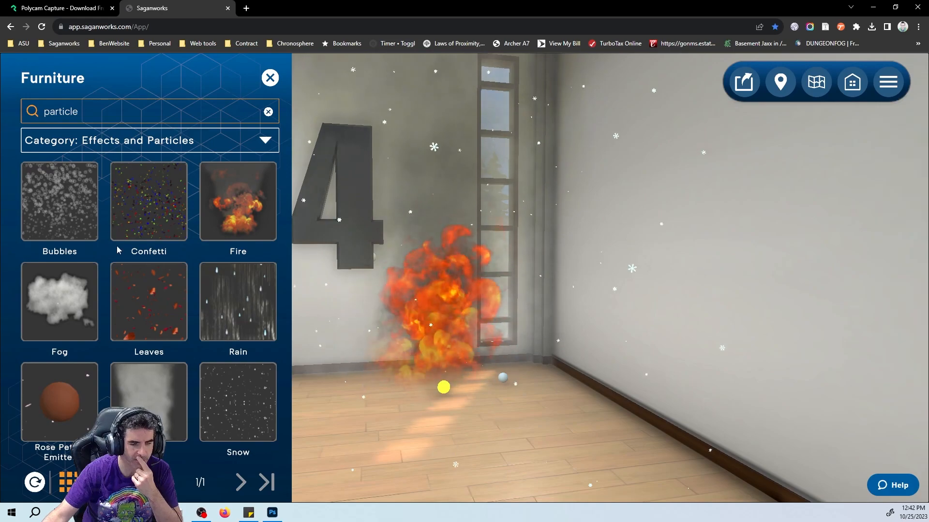
pyautogui.moveTo(81, 220); pyautogui.dragTo(666, 285)
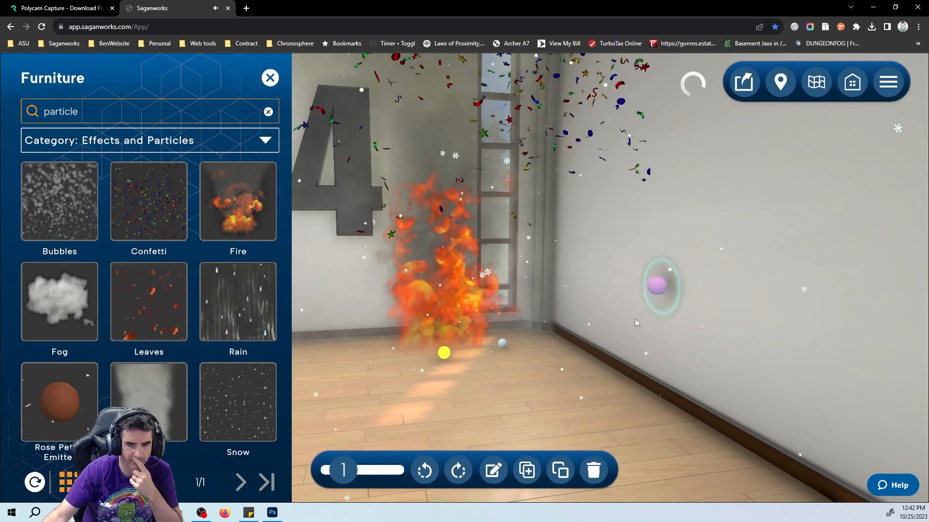
# Drag the Confetti effect off the wall beside number 4 and delete it
pyautogui.moveTo(534, 396); pyautogui.dragTo(544, 358, button='right')
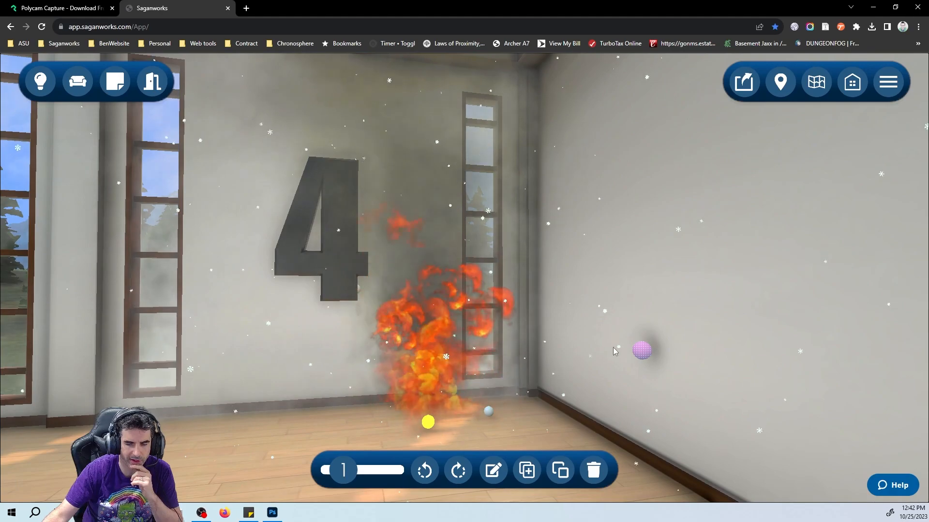
pyautogui.moveTo(642, 349); pyautogui.dragTo(506, 430)
pyautogui.click(593, 470)
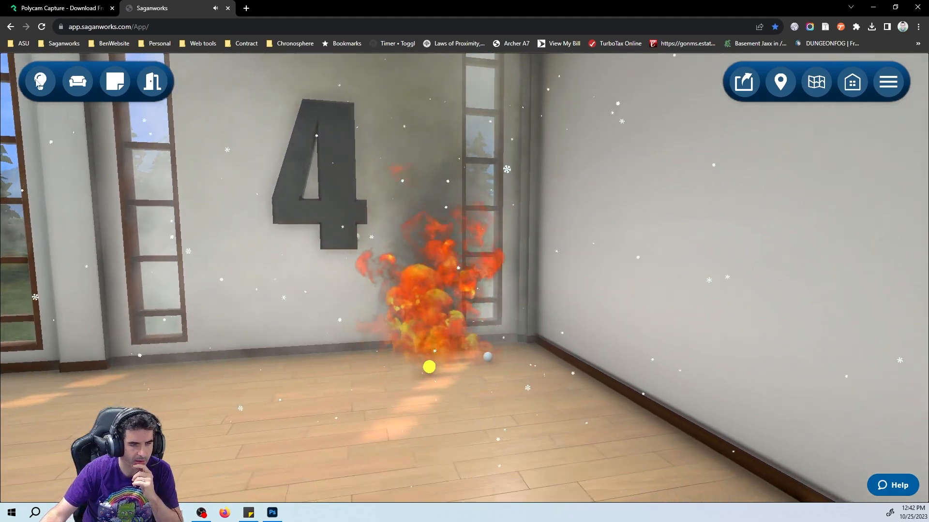
# Try the Fog and Leaves particle effects on the floor in front of the fire, removing each one
pyautogui.click(78, 81)
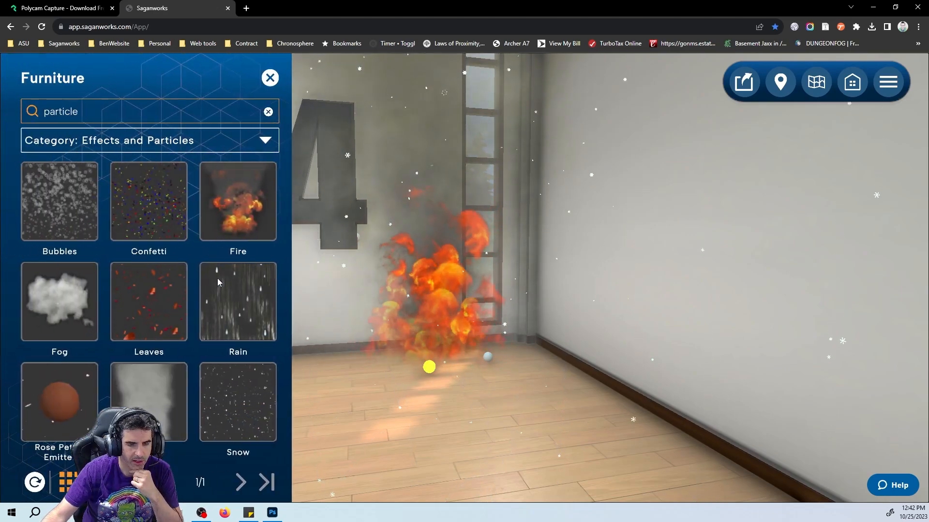
pyautogui.moveTo(72, 314); pyautogui.dragTo(478, 406)
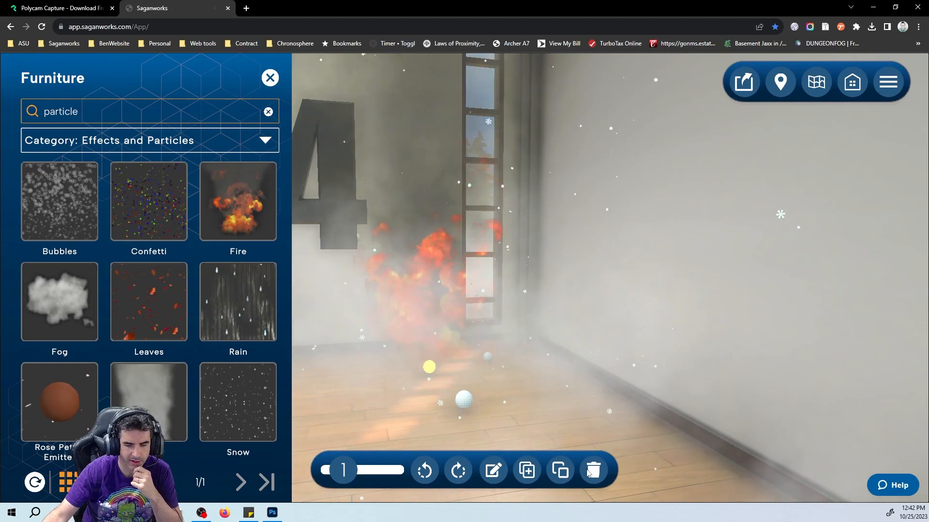
pyautogui.click(455, 405)
pyautogui.moveTo(163, 323); pyautogui.dragTo(578, 424)
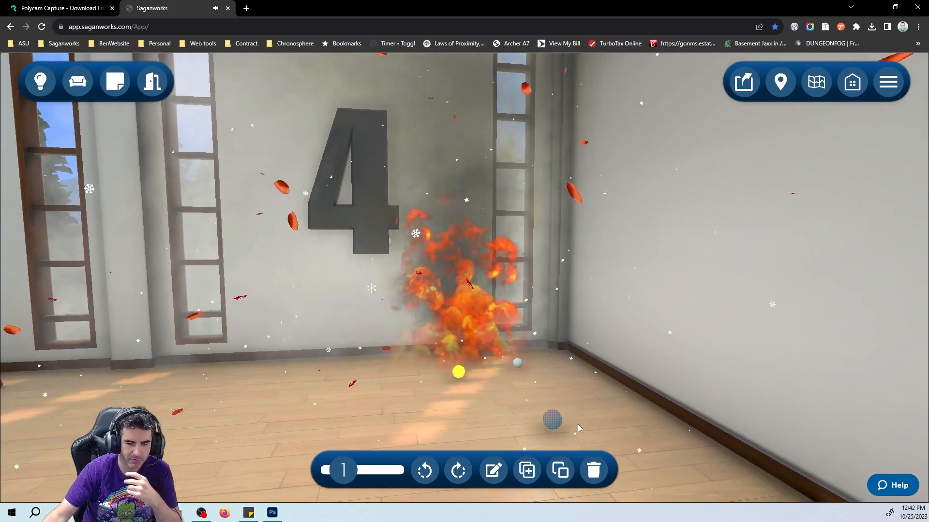
pyautogui.click(594, 470)
pyautogui.click(456, 405)
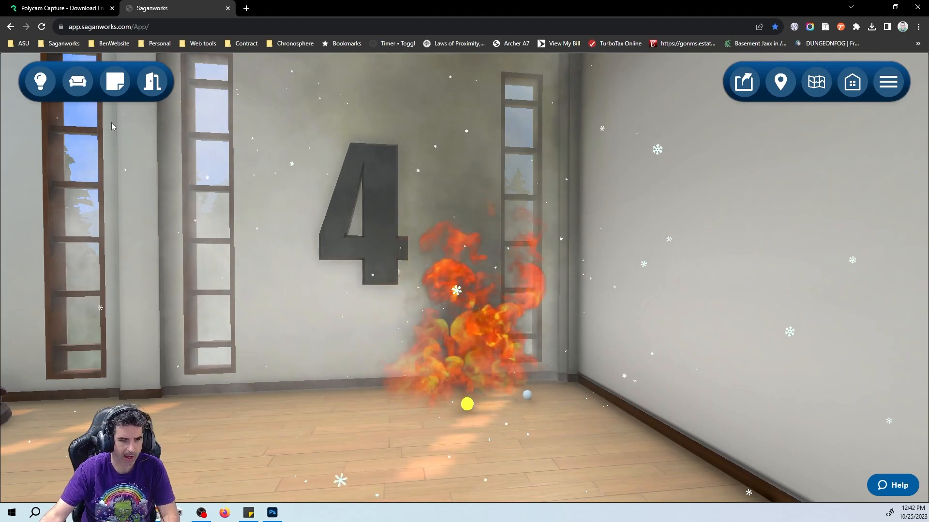
# Shift the fire effect slightly along the floor toward the number 4 and deselect it
pyautogui.click(78, 82)
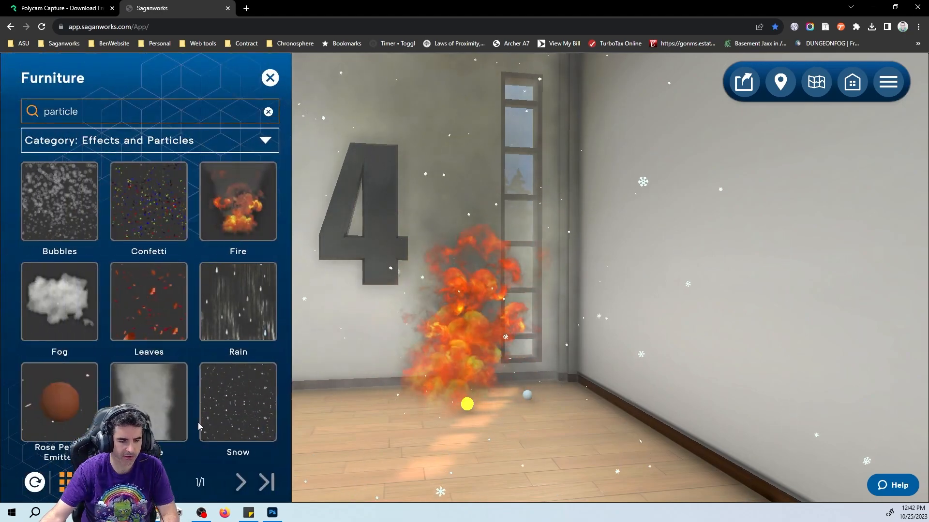
pyautogui.click(224, 419)
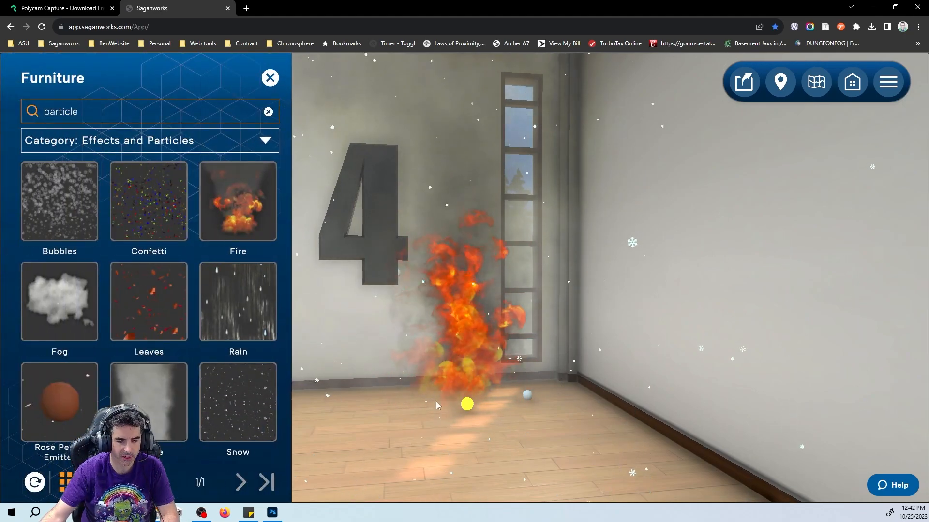
pyautogui.click(468, 409)
pyautogui.moveTo(696, 301); pyautogui.dragTo(450, 397)
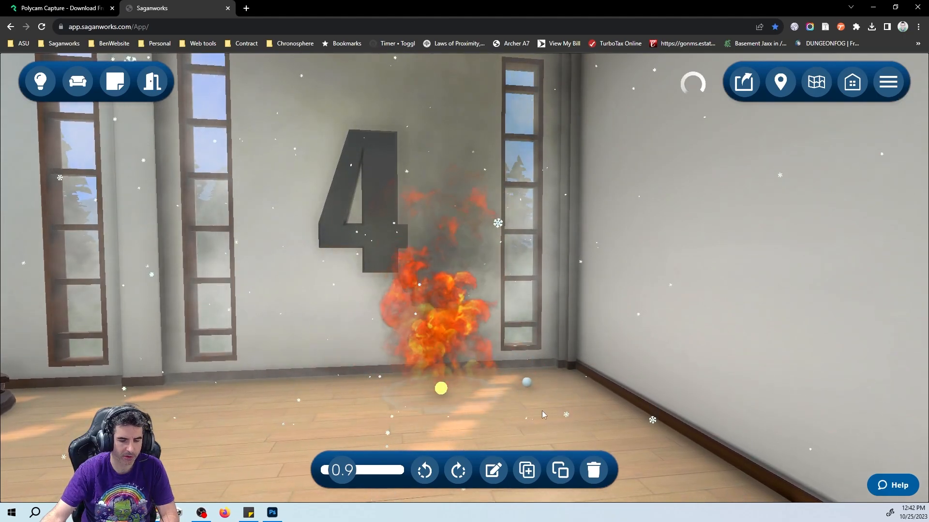
pyautogui.moveTo(538, 411); pyautogui.dragTo(506, 421)
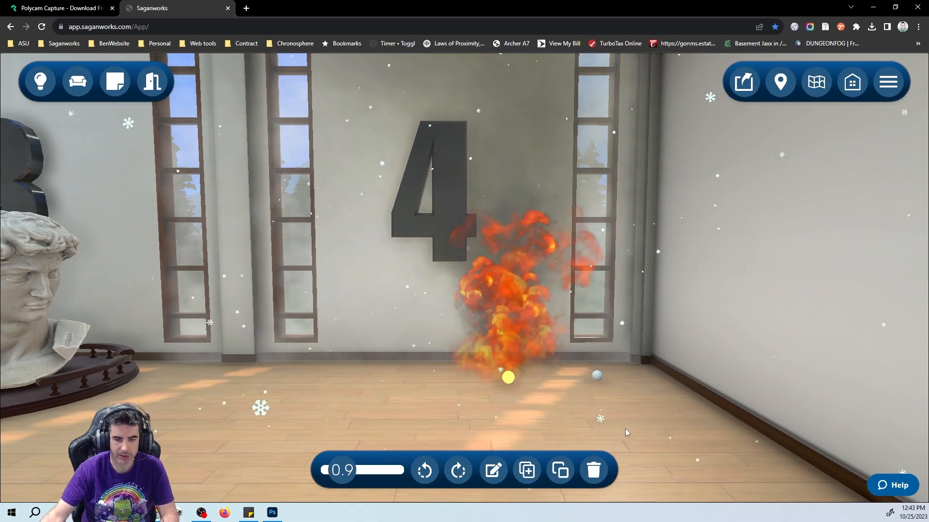
pyautogui.moveTo(664, 432); pyautogui.dragTo(590, 437)
pyautogui.click(590, 438)
# Go to the number 5 wall, set the scale of the light on the floor there to 1.8 and reposition it
pyautogui.moveTo(625, 411); pyautogui.dragTo(818, 391)
pyautogui.press('w')
pyautogui.press('s')
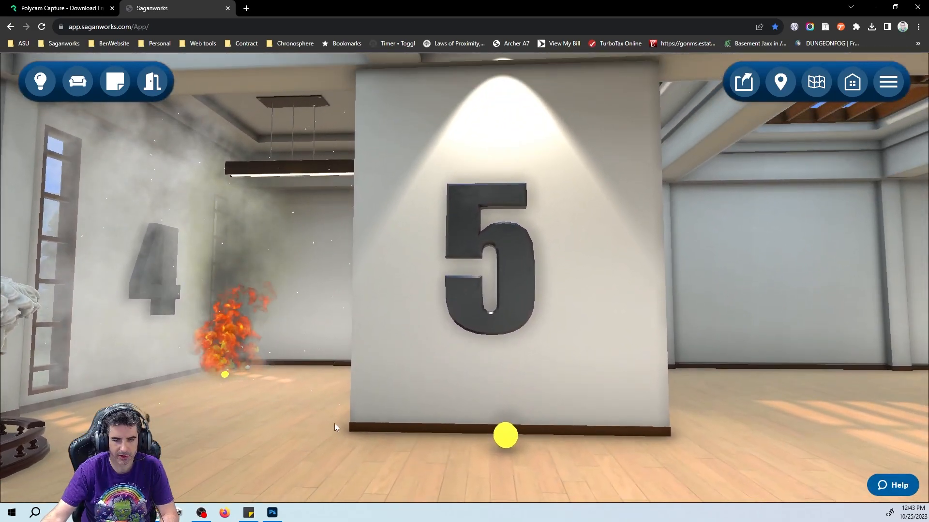
pyautogui.moveTo(355, 419); pyautogui.dragTo(352, 419)
pyautogui.press('a')
pyautogui.click(494, 455)
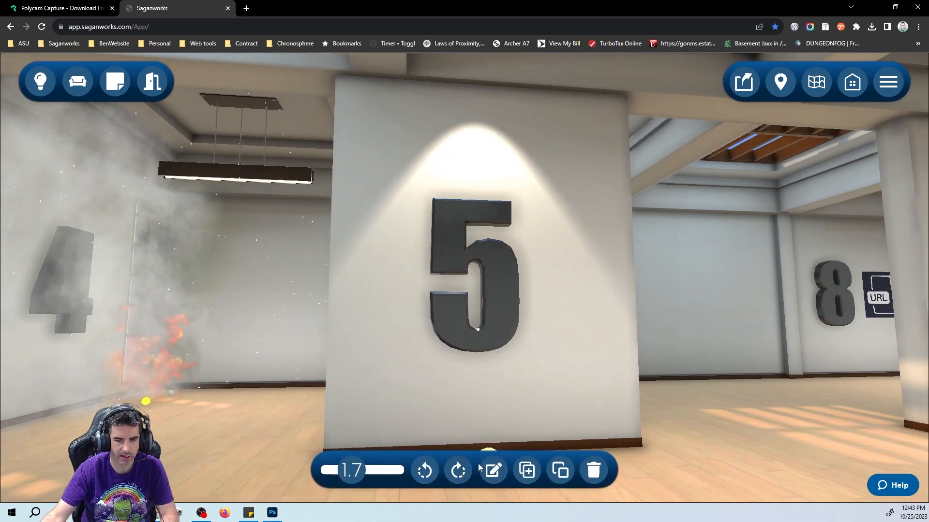
pyautogui.press('a')
pyautogui.moveTo(414, 408)
pyautogui.mouseDown()
pyautogui.moveTo(496, 390)
pyautogui.moveTo(503, 410)
pyautogui.mouseUp()
pyautogui.press('s')
pyautogui.moveTo(355, 473)
pyautogui.mouseDown()
pyautogui.moveTo(342, 475)
pyautogui.moveTo(355, 478)
pyautogui.mouseUp()
pyautogui.moveTo(460, 434)
pyautogui.mouseDown()
pyautogui.moveTo(383, 446)
pyautogui.moveTo(489, 439)
pyautogui.moveTo(439, 448)
pyautogui.moveTo(457, 431)
pyautogui.moveTo(468, 435)
pyautogui.mouseUp()
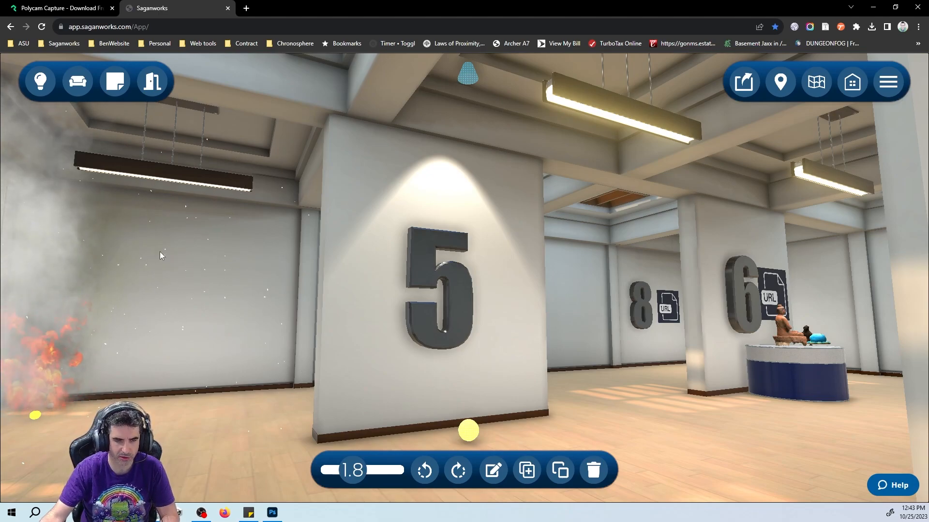
# Search the furniture library for "vfx" and try a Dynamic Medium light on the floor in front of number 5, removing it again
pyautogui.click(77, 92)
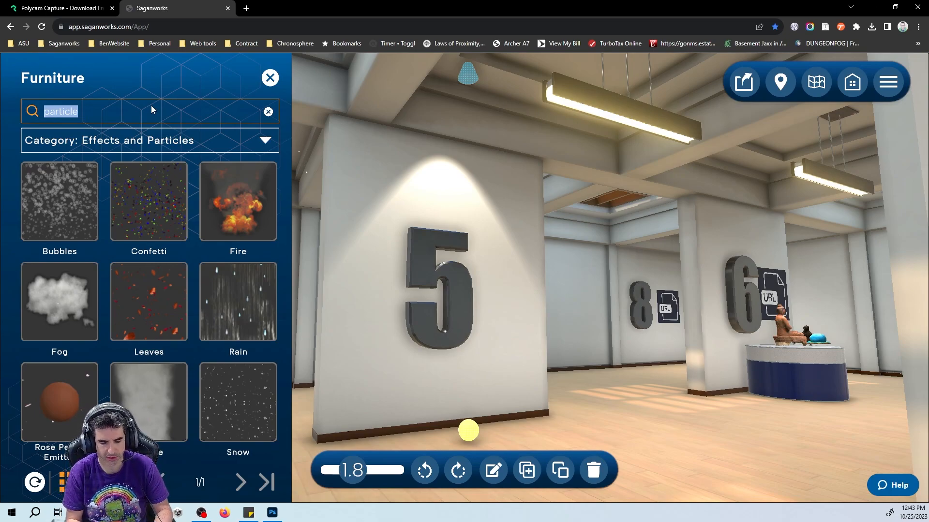
pyautogui.write('v')
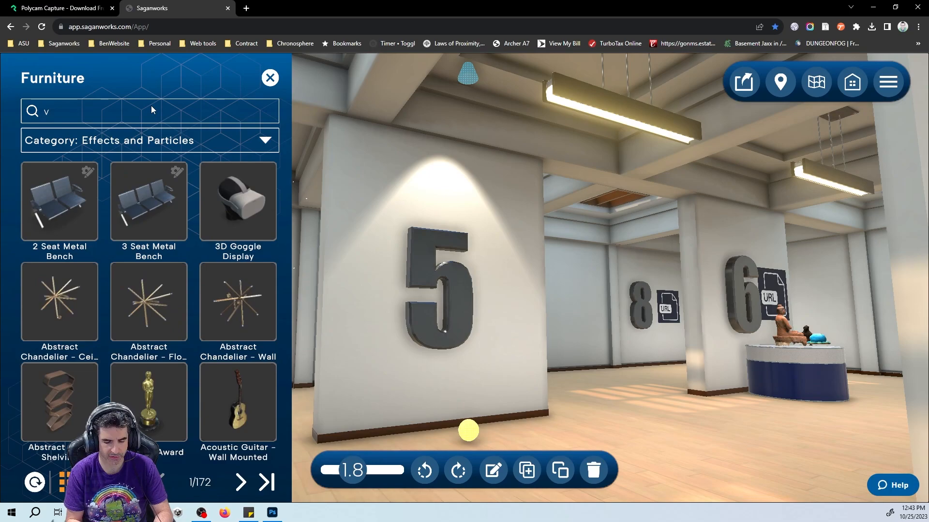
pyautogui.write('fx')
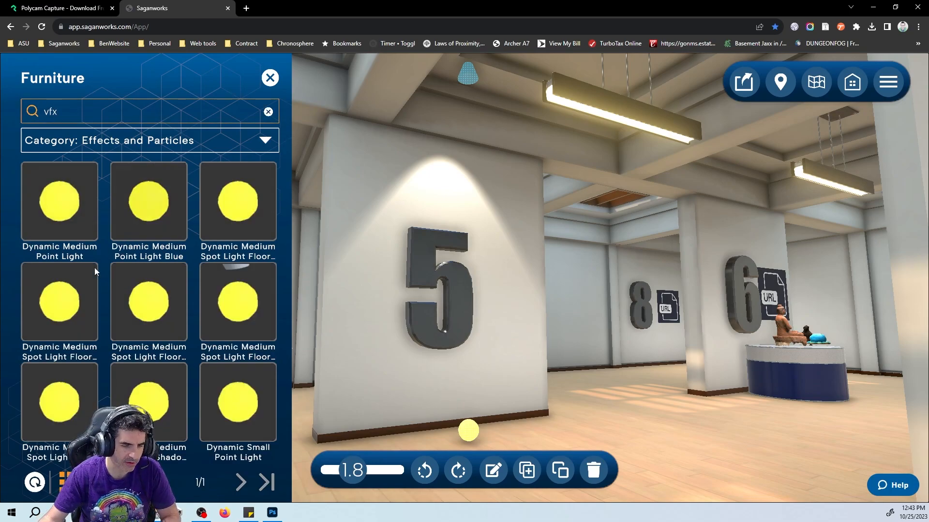
pyautogui.moveTo(77, 262); pyautogui.dragTo(416, 412)
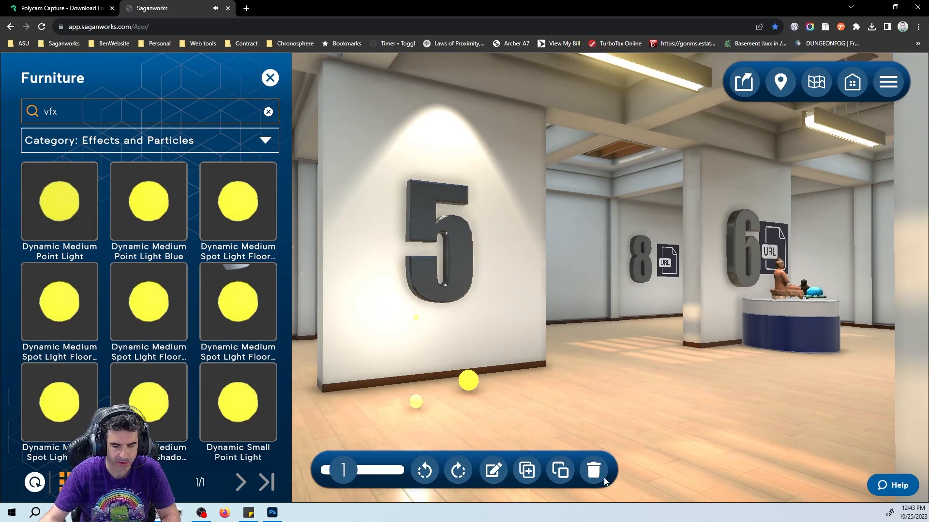
pyautogui.click(602, 476)
# Go to the round display at number 6 and filter the knowledge items to Models
pyautogui.moveTo(403, 446); pyautogui.dragTo(243, 404)
pyautogui.press('w')
pyautogui.press('d')
pyautogui.press('w')
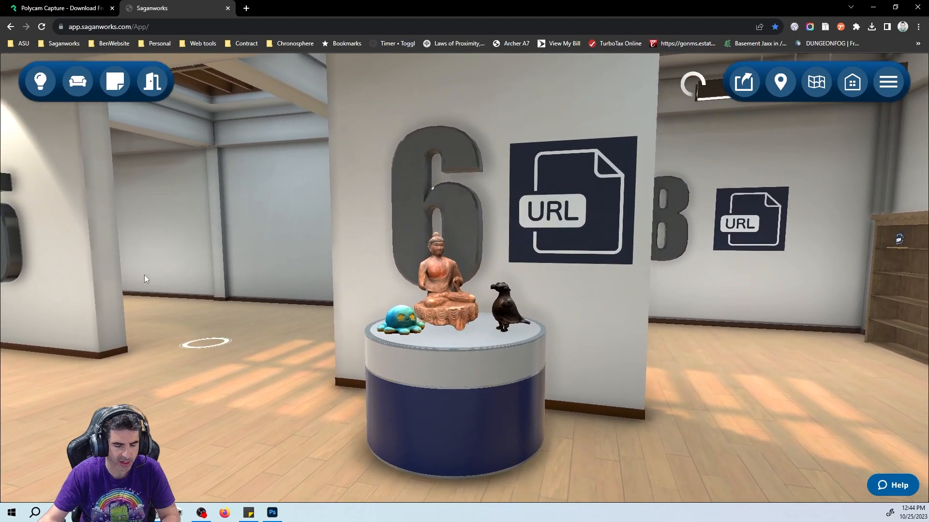
pyautogui.click(41, 83)
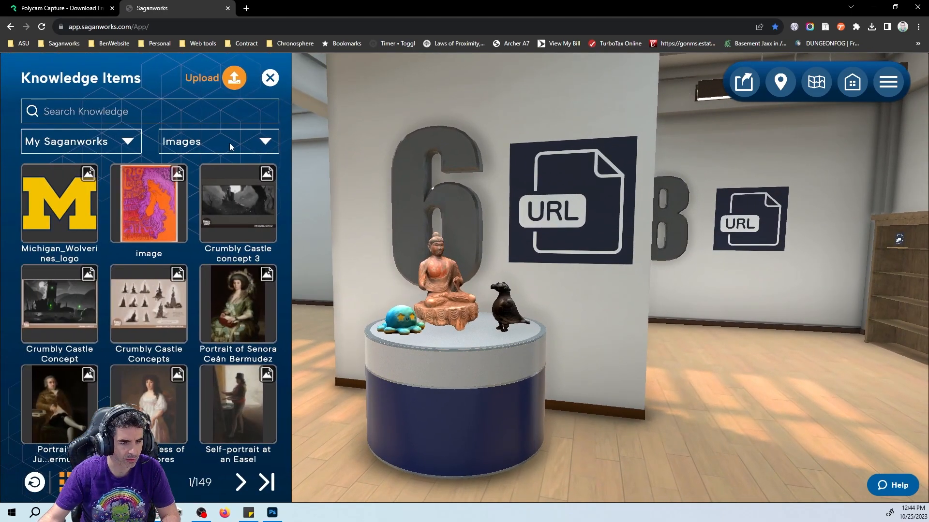
pyautogui.click(231, 146)
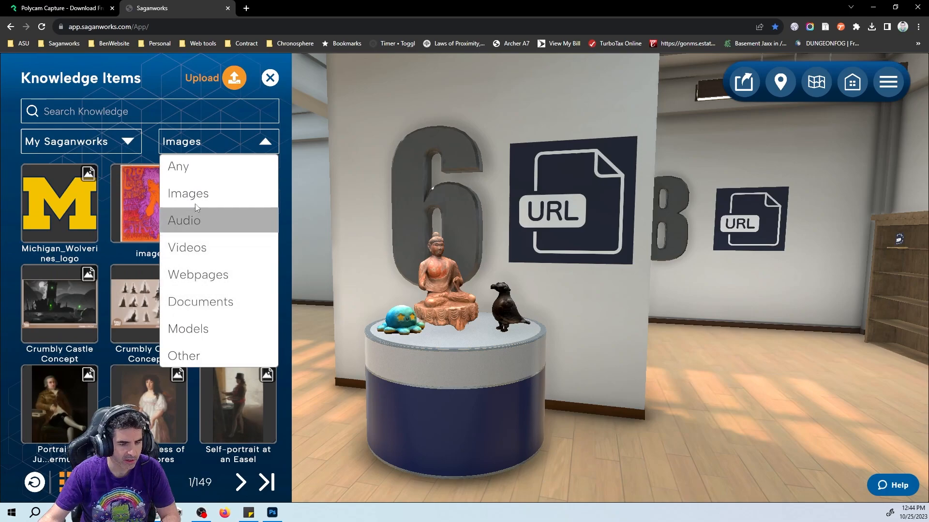
pyautogui.click(201, 330)
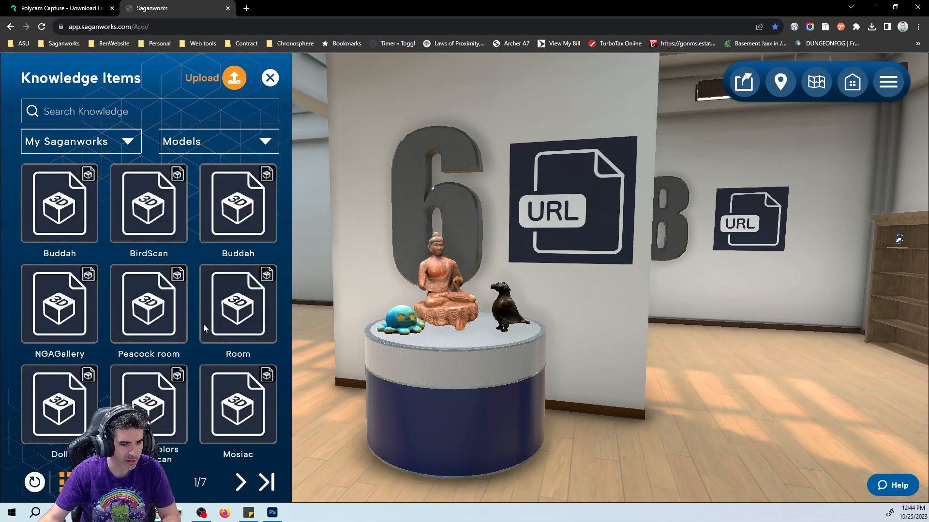
# Place the Buddah model on the floor beside the round display at number 6, scaled to 1.4 and facing forward
pyautogui.click(62, 210)
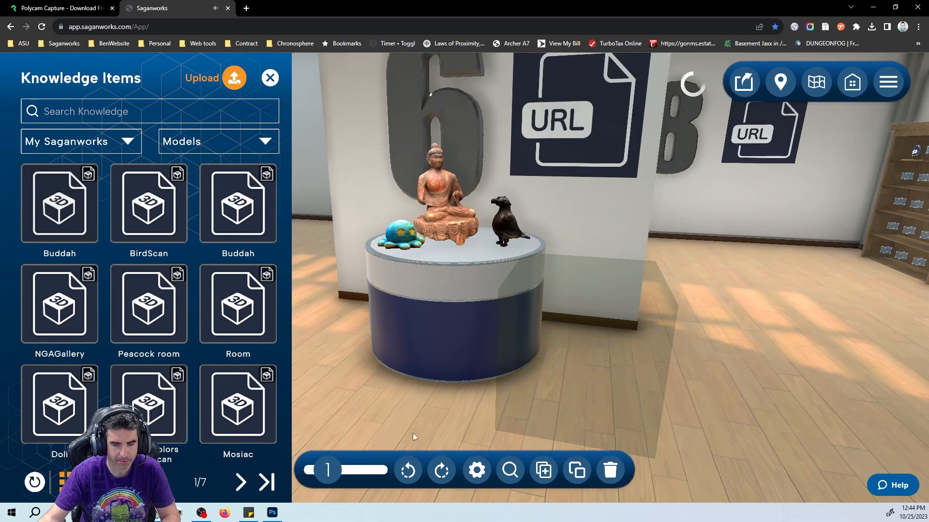
pyautogui.click(266, 82)
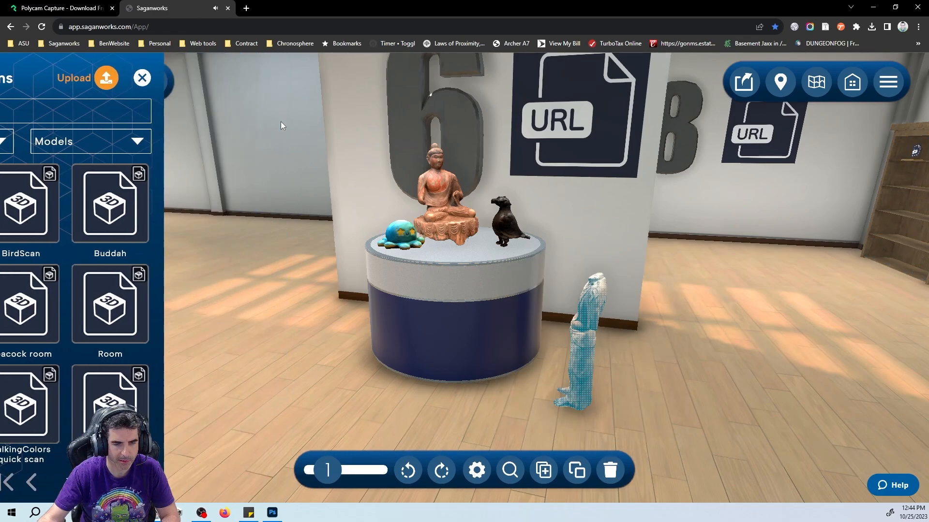
pyautogui.moveTo(582, 369); pyautogui.dragTo(456, 224)
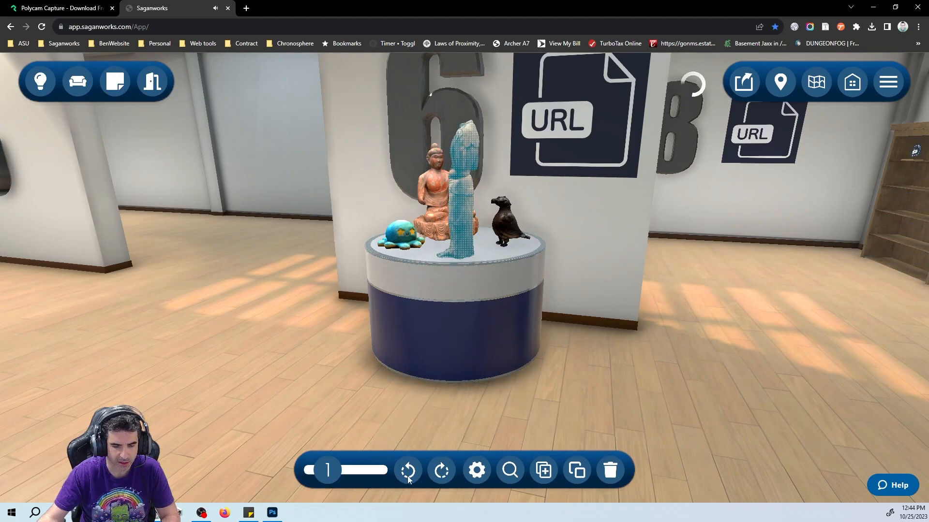
pyautogui.moveTo(349, 468)
pyautogui.mouseDown()
pyautogui.moveTo(335, 472)
pyautogui.moveTo(340, 458)
pyautogui.mouseUp()
pyautogui.moveTo(456, 234); pyautogui.dragTo(317, 314)
pyautogui.moveTo(357, 354); pyautogui.dragTo(297, 367)
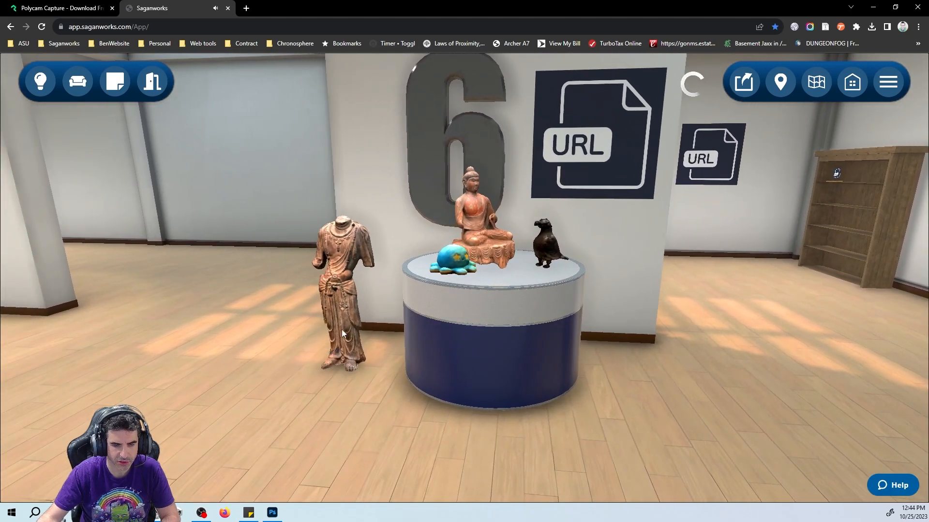
pyautogui.click(342, 330)
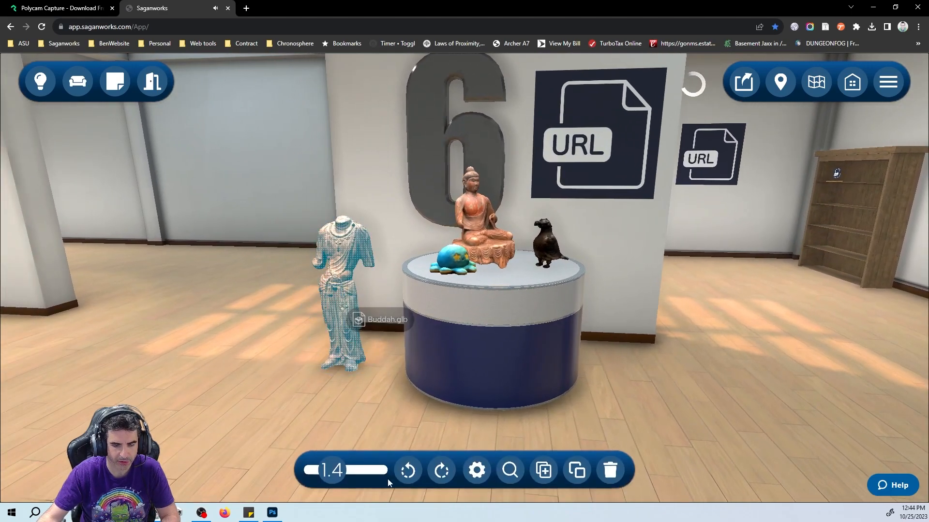
pyautogui.click(317, 378)
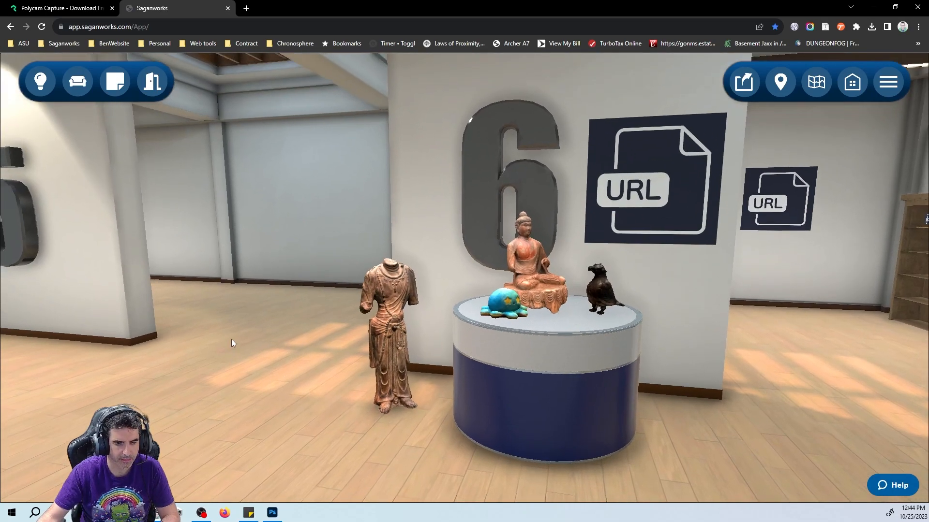
# View the area around number 8, and return to the "Let's Frame Some Images" wall
pyautogui.moveTo(231, 343); pyautogui.dragTo(287, 393)
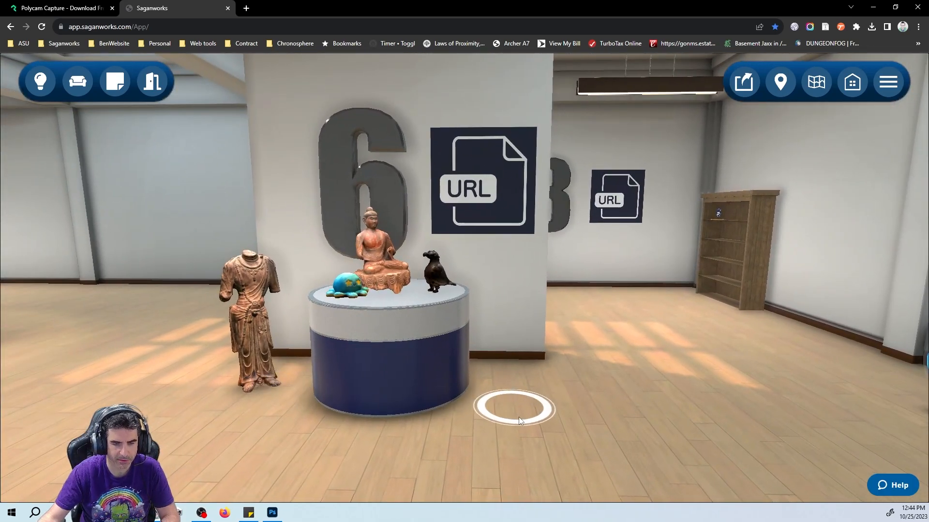
pyautogui.click(514, 417)
pyautogui.click(510, 416)
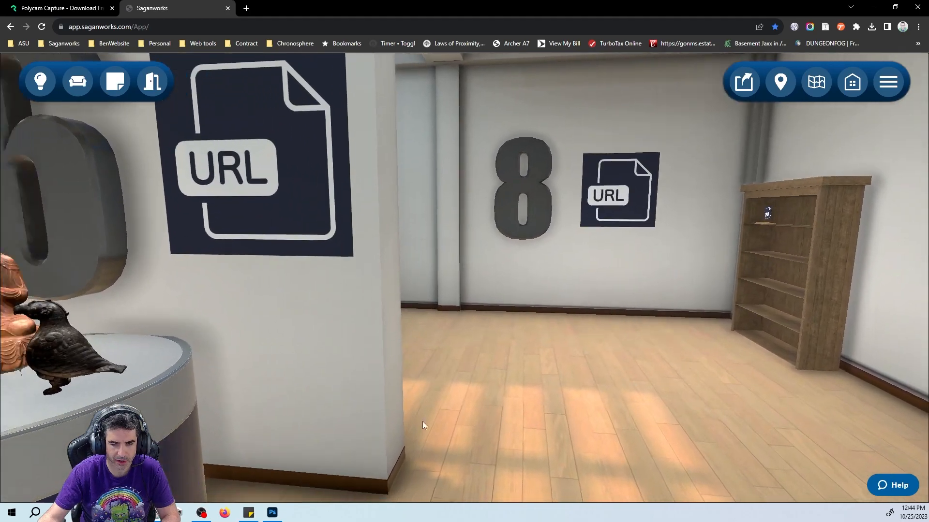
pyautogui.moveTo(422, 422); pyautogui.dragTo(408, 404)
pyautogui.click(167, 405)
pyautogui.click(393, 413)
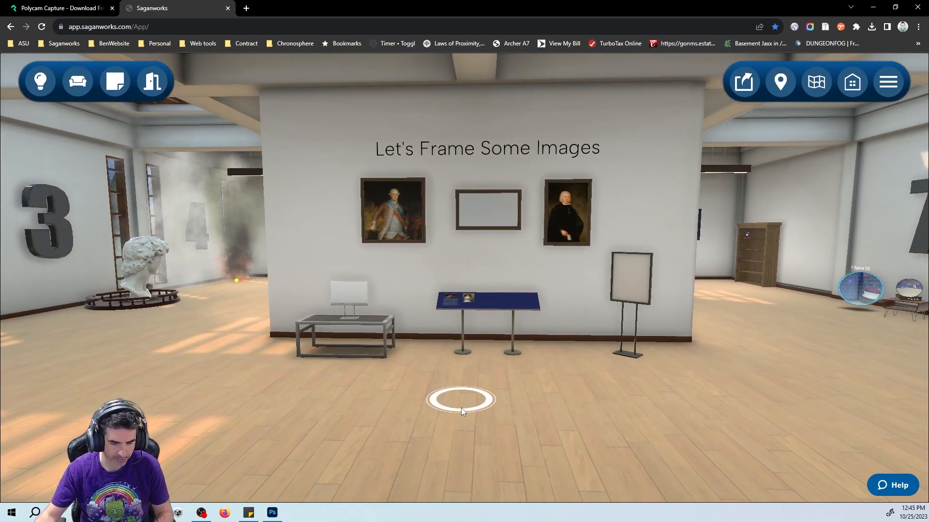
# Visit the "Let's Customize!" seating area and the pharaoh bust at number 1
pyautogui.moveTo(419, 408); pyautogui.dragTo(587, 401)
pyautogui.click(575, 420)
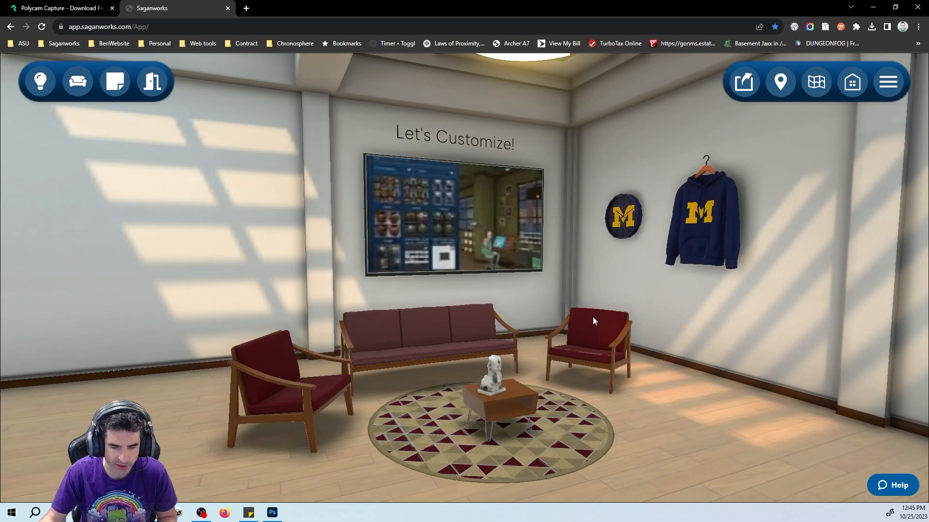
pyautogui.moveTo(232, 277); pyautogui.dragTo(715, 341)
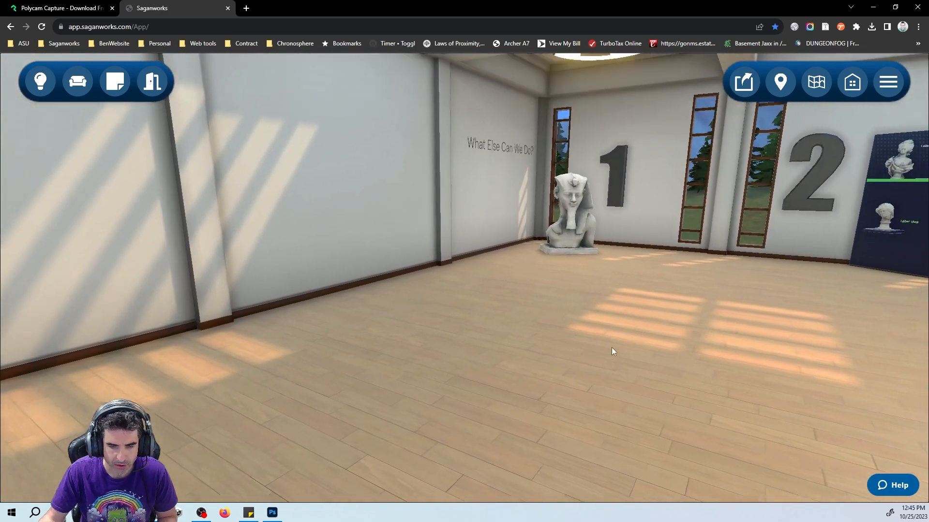
pyautogui.click(610, 348)
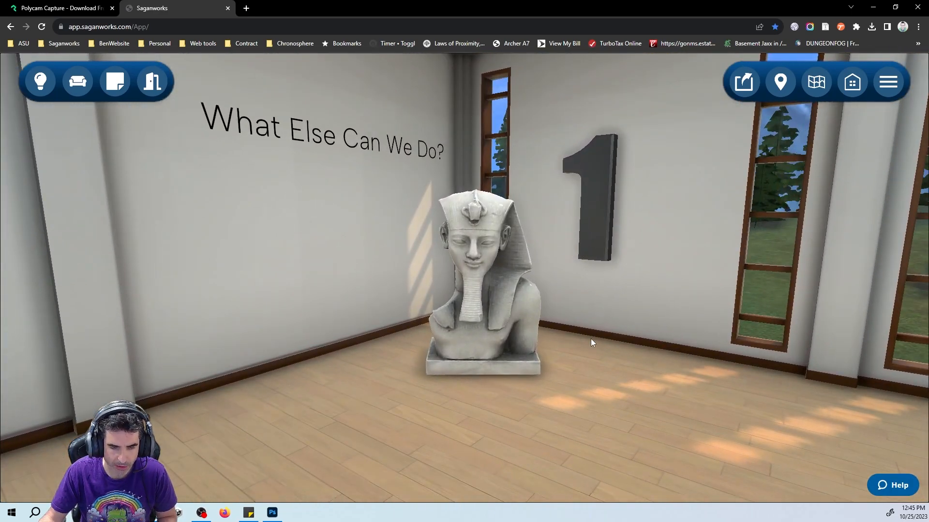
pyautogui.click(469, 325)
pyautogui.click(578, 341)
# Turn to the blue display wall between numbers 2 and 3 and approach it
pyautogui.moveTo(477, 433); pyautogui.dragTo(704, 426)
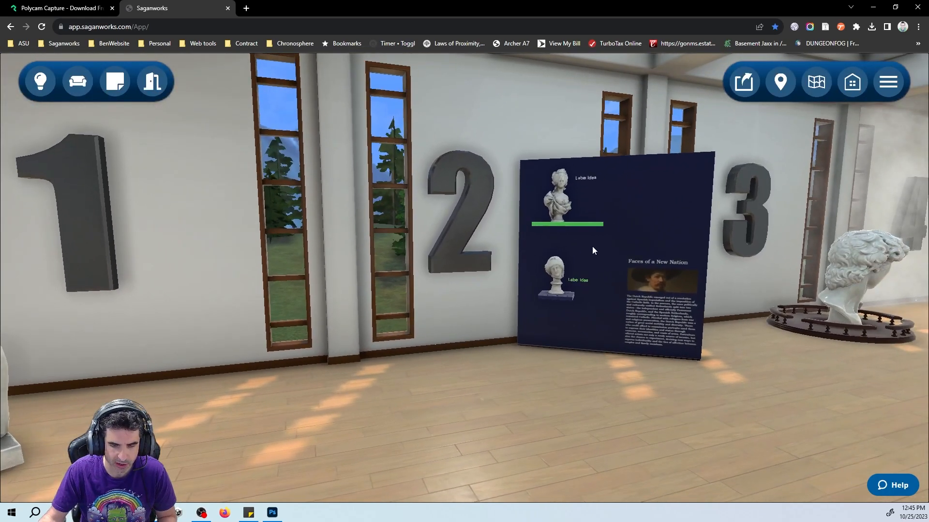
pyautogui.click(623, 242)
pyautogui.click(665, 387)
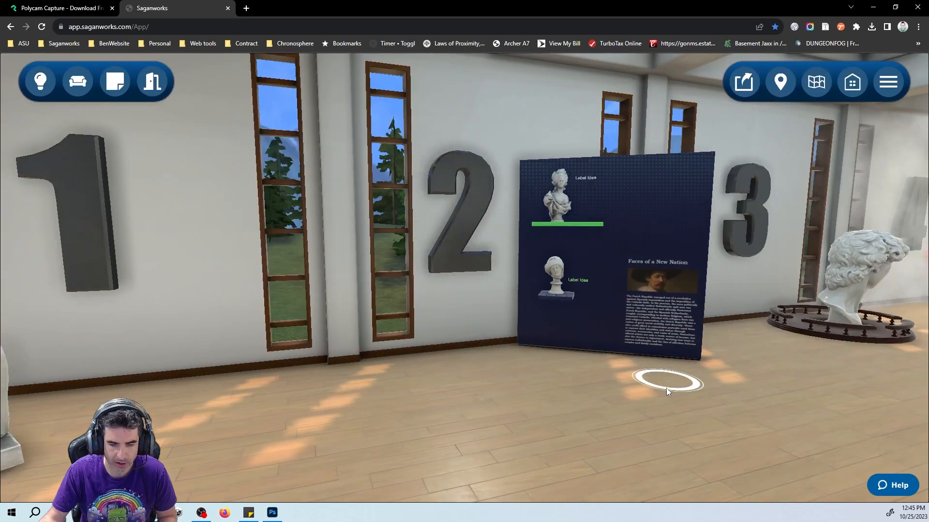
# Approach the David bust at number 3 and examine the animation setting of its round platform
pyautogui.moveTo(573, 402); pyautogui.dragTo(713, 410)
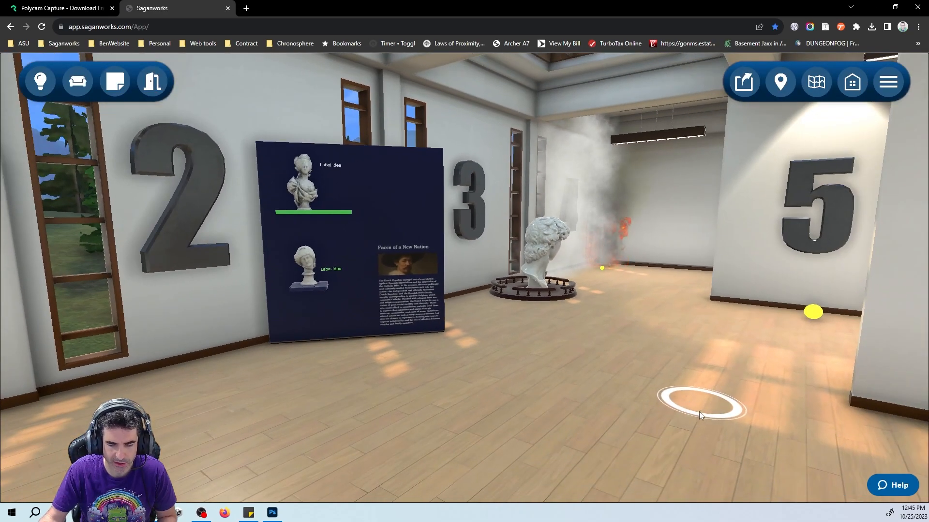
pyautogui.click(698, 411)
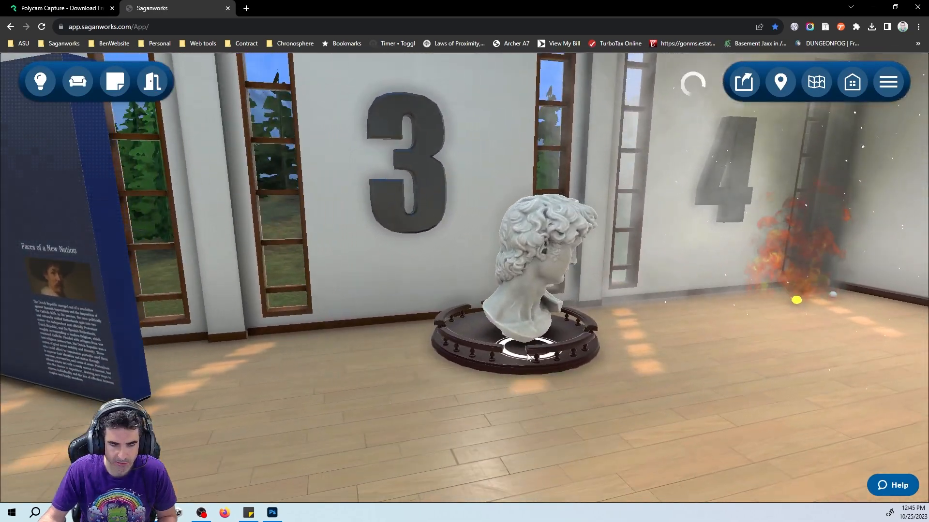
pyautogui.click(526, 352)
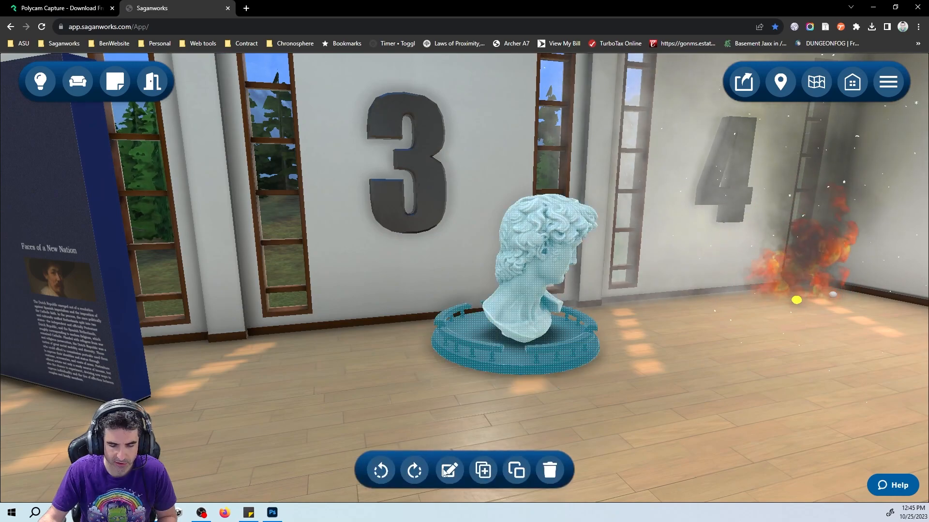
pyautogui.click(448, 470)
pyautogui.click(523, 480)
pyautogui.click(516, 459)
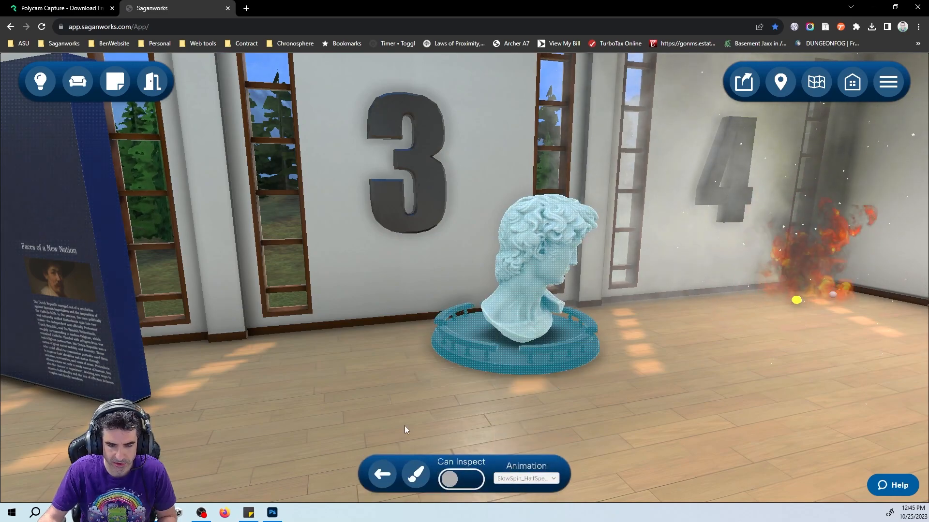
pyautogui.click(405, 426)
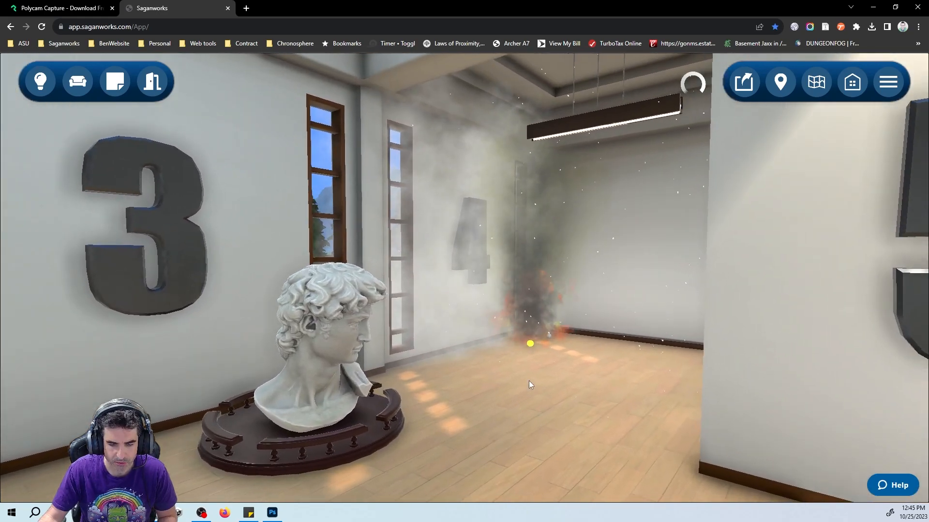
# View the fire and smoke effect at number 4, and turn to the spotlit wall at number 5
pyautogui.click(529, 381)
pyautogui.click(525, 415)
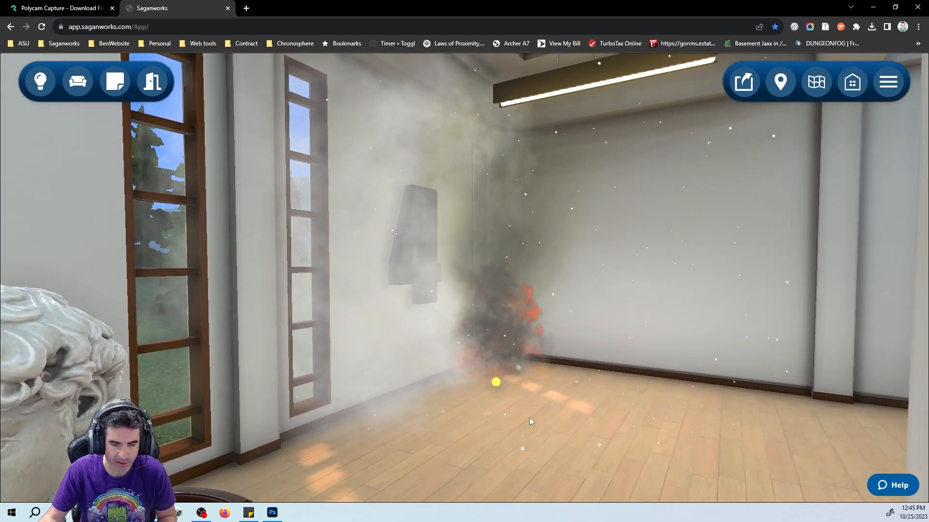
pyautogui.press('s')
pyautogui.moveTo(530, 418); pyautogui.dragTo(744, 408)
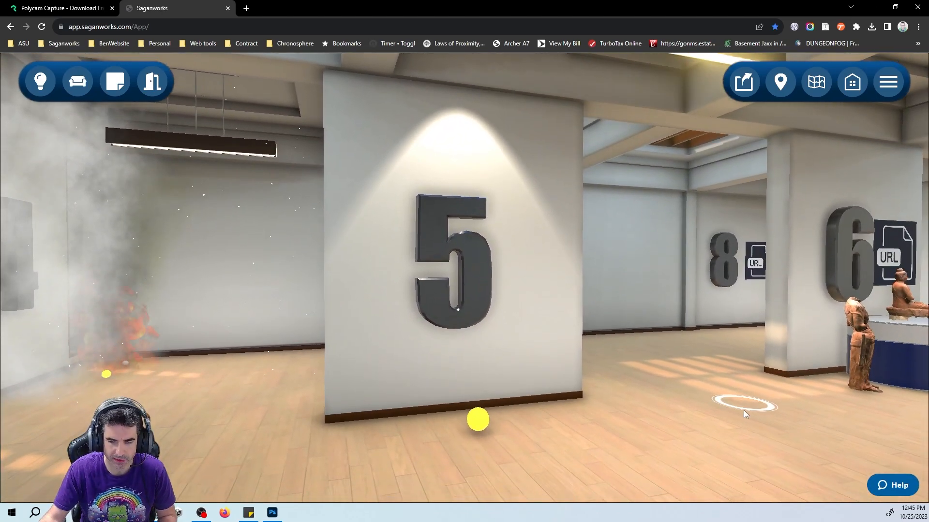
pyautogui.click(556, 444)
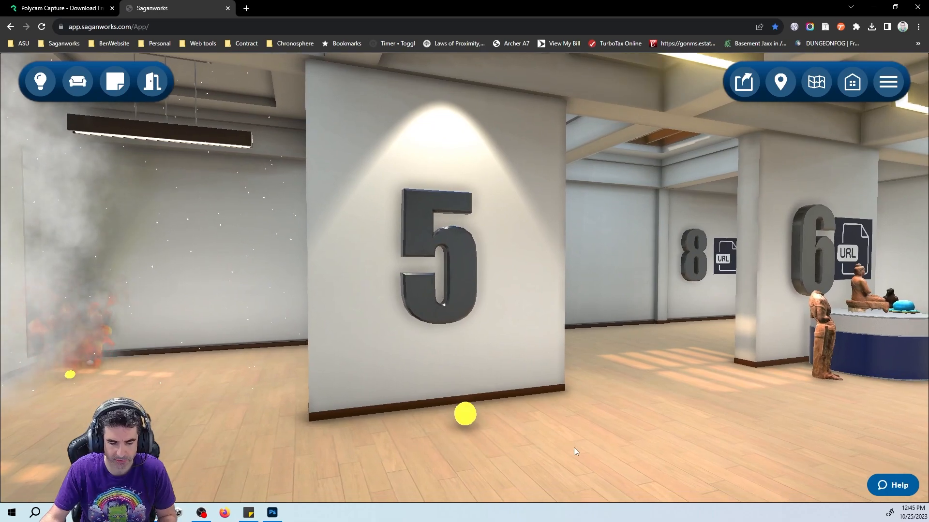
# Move on to number 6 and view the uploaded models on and beside the round display
pyautogui.click(574, 448)
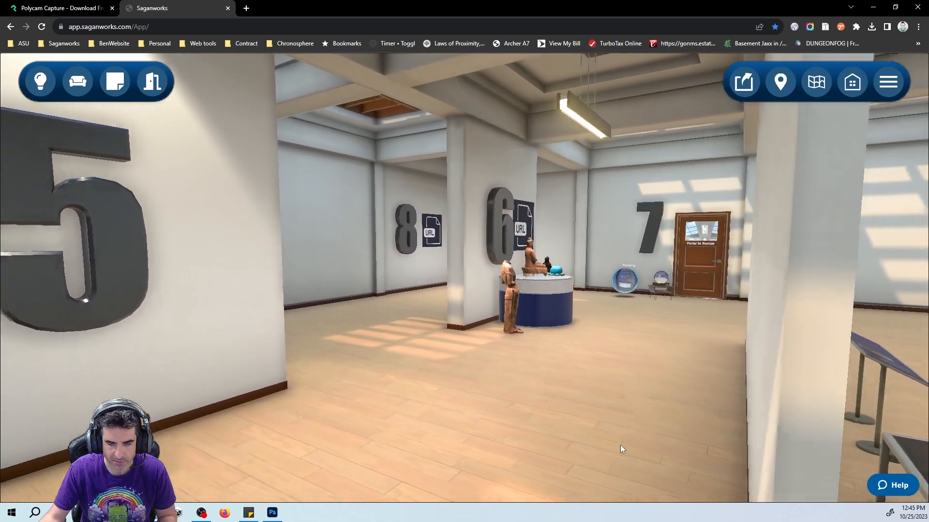
pyautogui.press('w')
pyautogui.press('d')
pyautogui.moveTo(623, 445); pyautogui.dragTo(605, 460)
pyautogui.press('s')
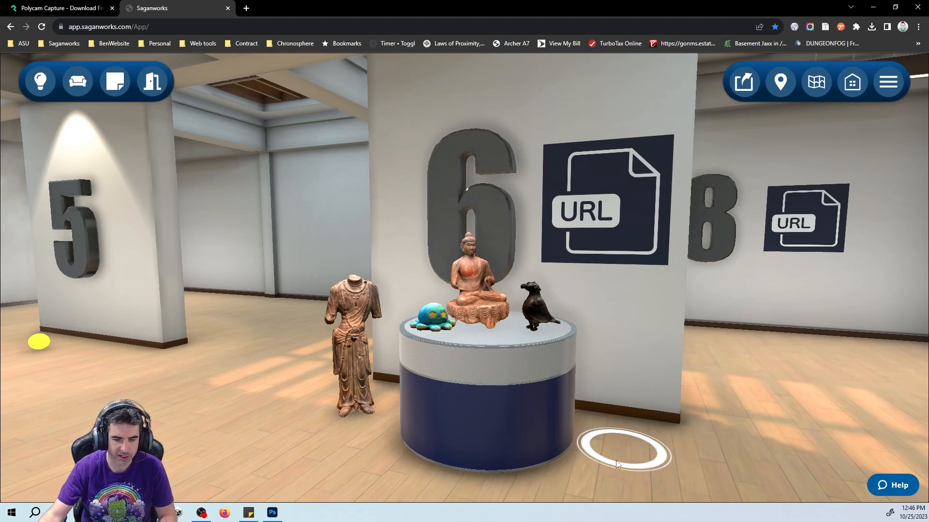
# Look around past number 7 and return to face the "Let's Frame Some Images" wall
pyautogui.moveTo(301, 410); pyautogui.dragTo(736, 429)
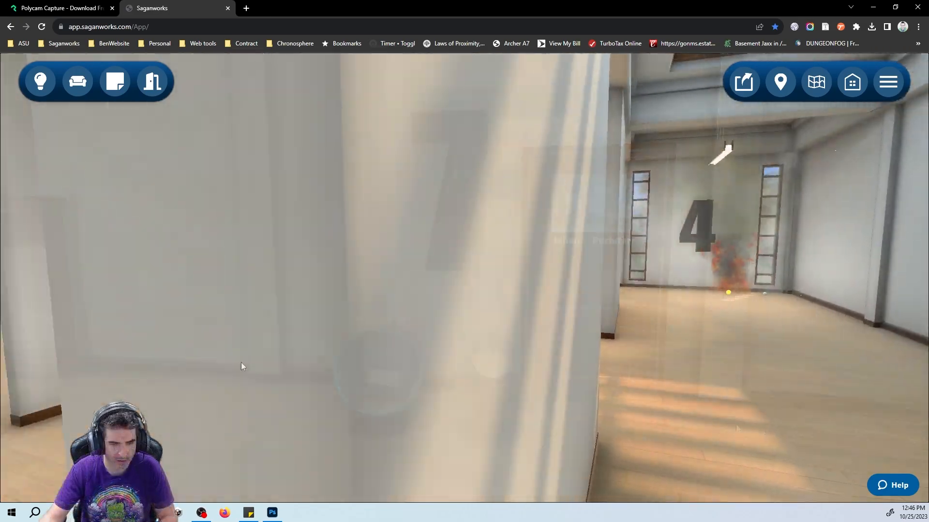
pyautogui.moveTo(241, 362); pyautogui.dragTo(740, 353)
pyautogui.press('s')
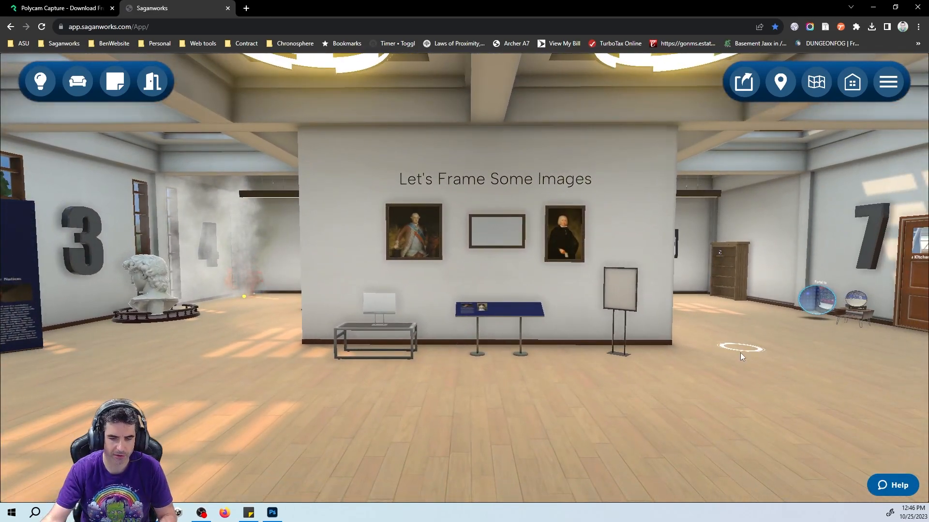